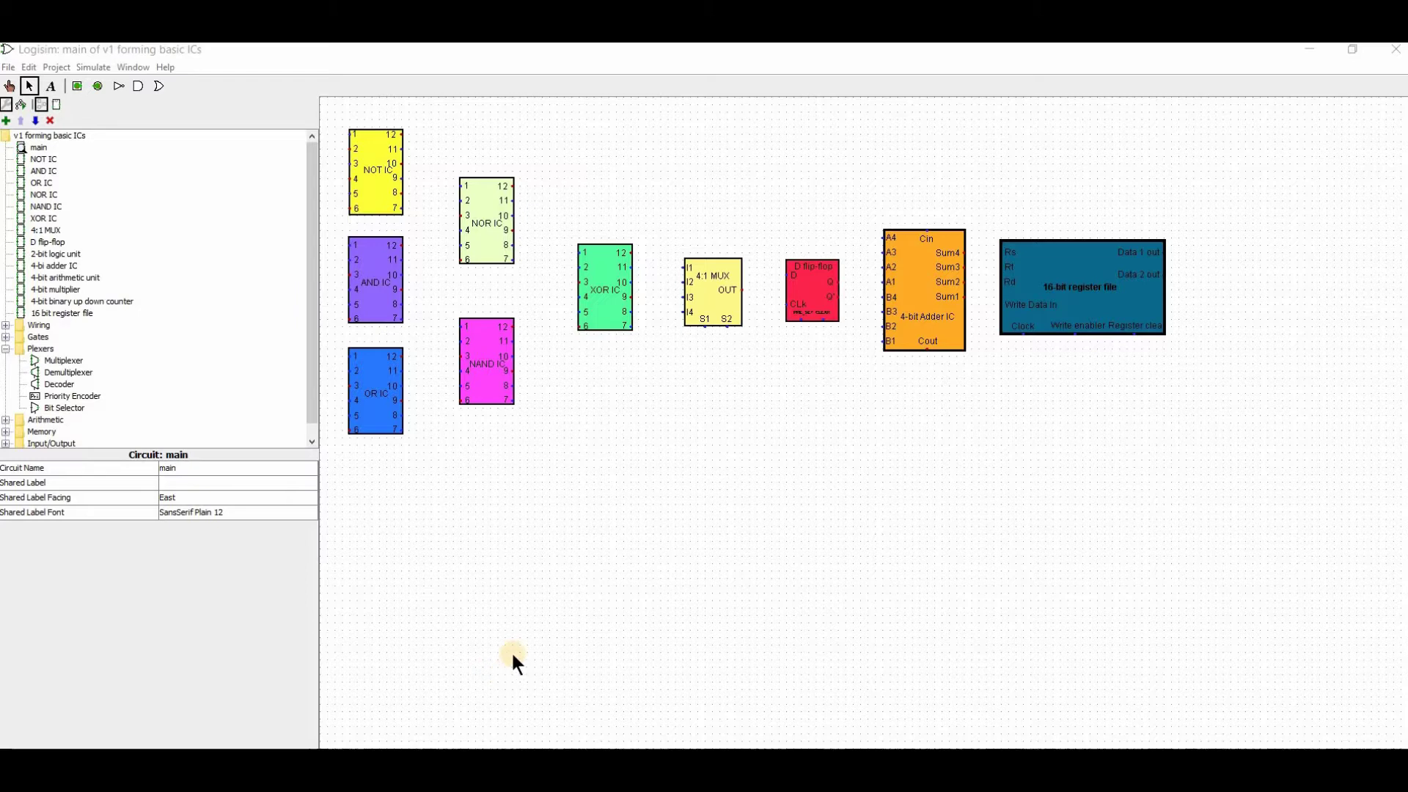
# Step: Add a circuit named 'accessing the registers using the register file' and select it in the tree
pyautogui.click(6, 120)
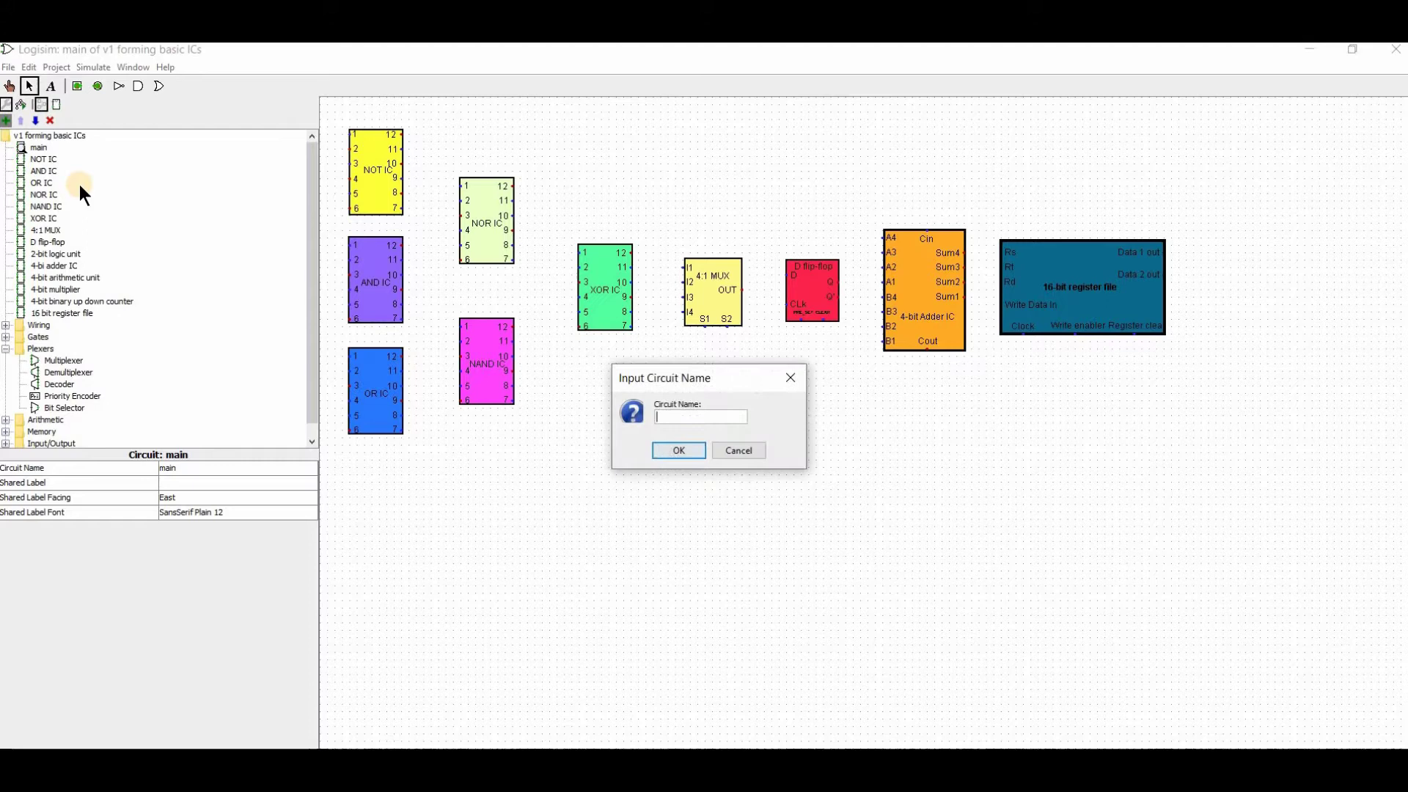
pyautogui.write('accessing the ')
pyautogui.write('registers using the reg')
pyautogui.write('ister file')
pyautogui.press('Return')
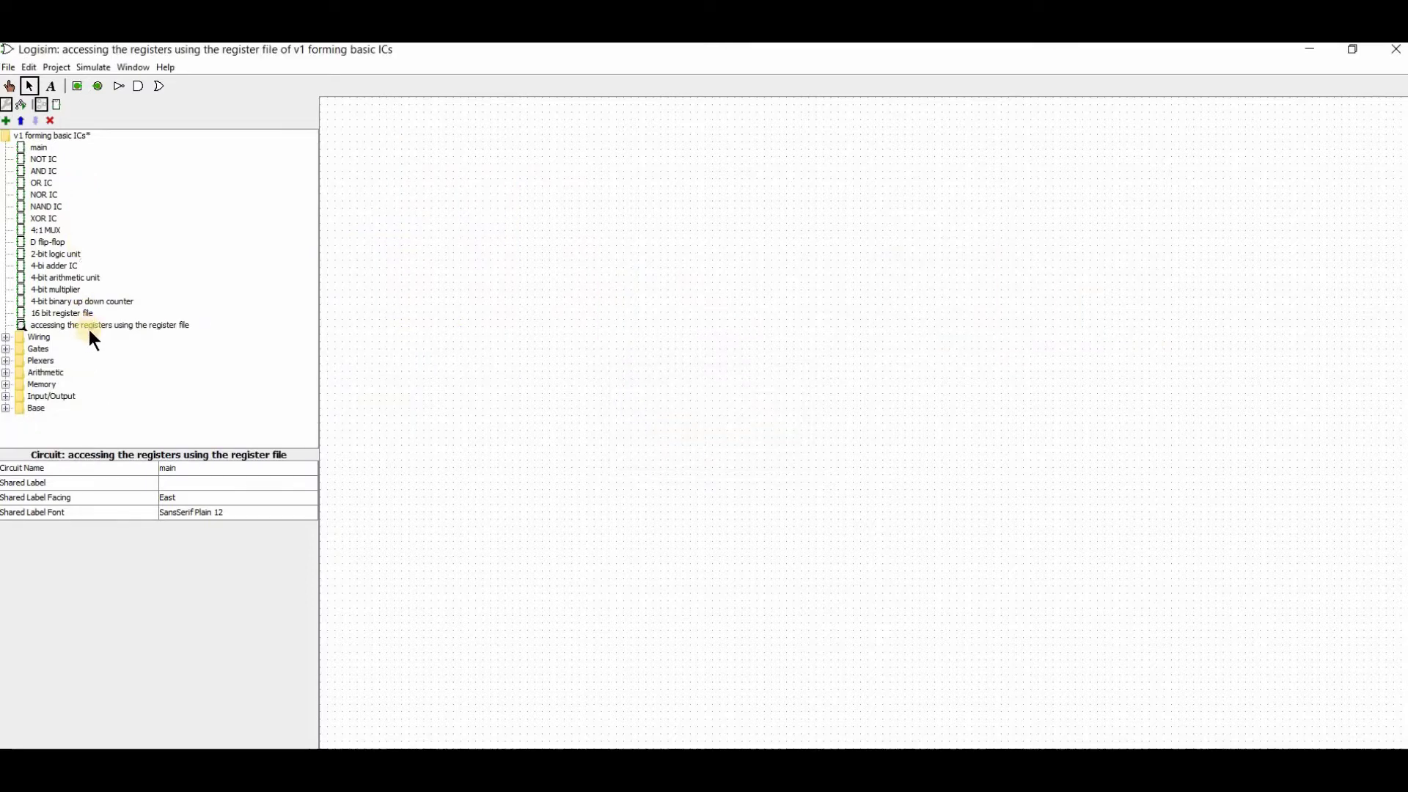
pyautogui.click(158, 327)
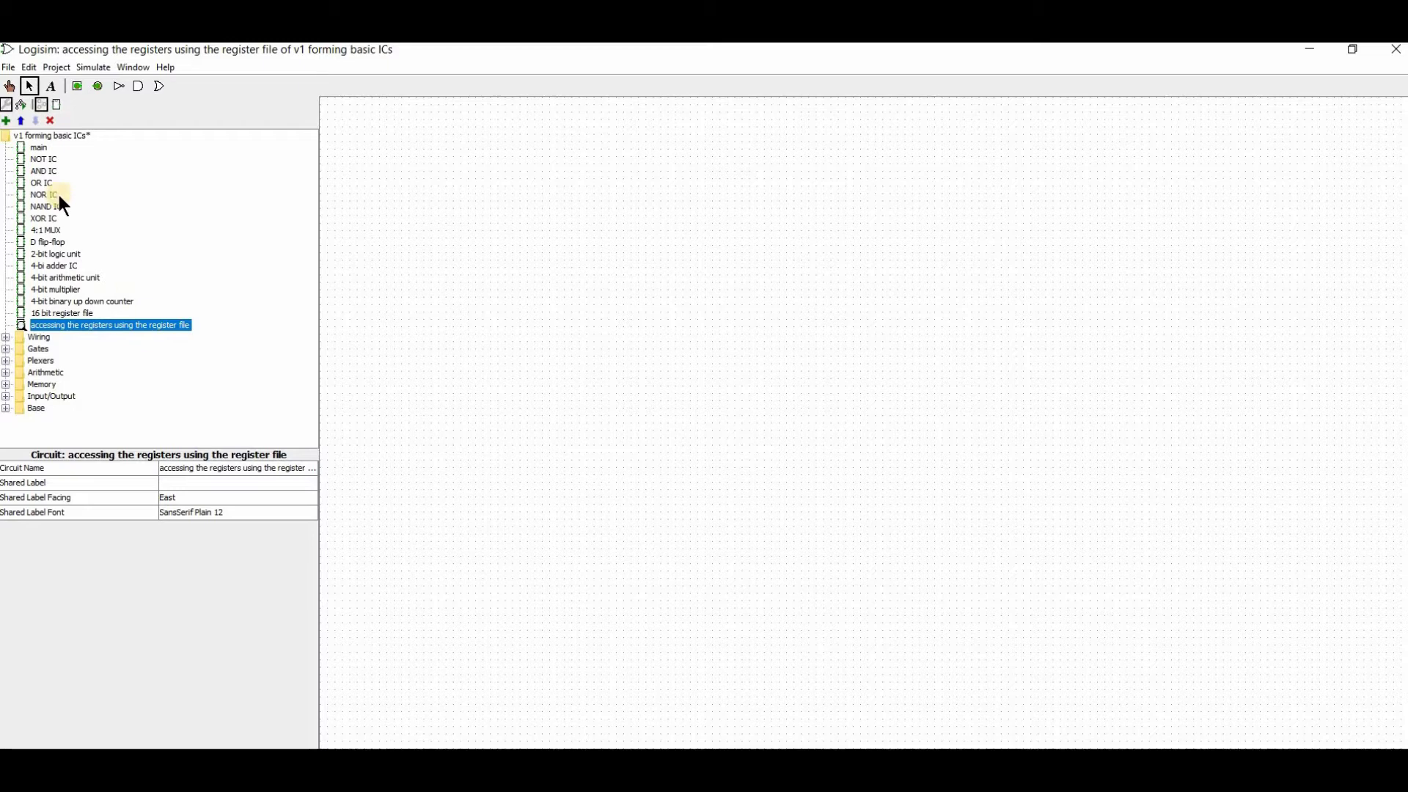
# Step: Place the 16 bit register file on the empty canvas and shift it up-left
pyautogui.click(71, 311)
pyautogui.click(1026, 332)
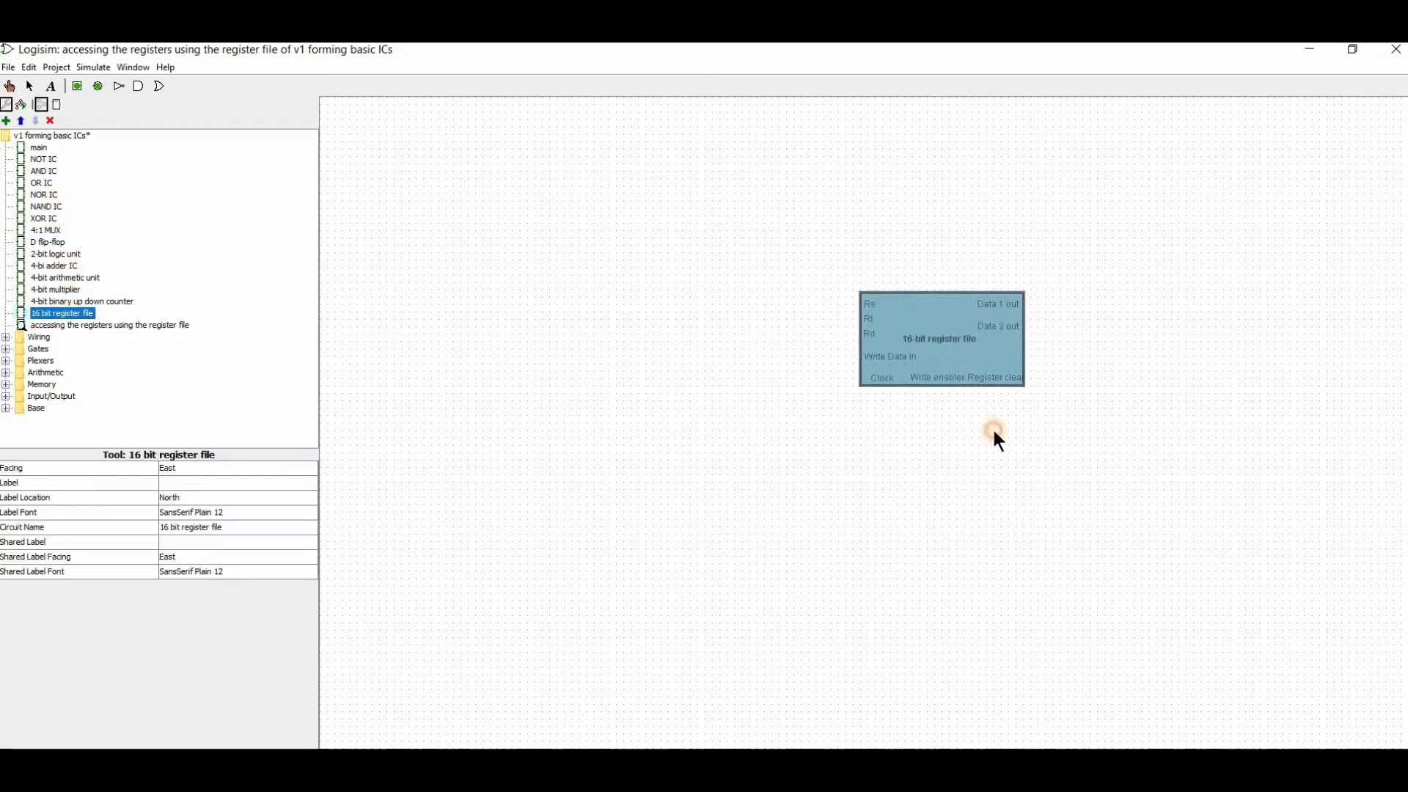
pyautogui.scroll(1, 1075, 465)
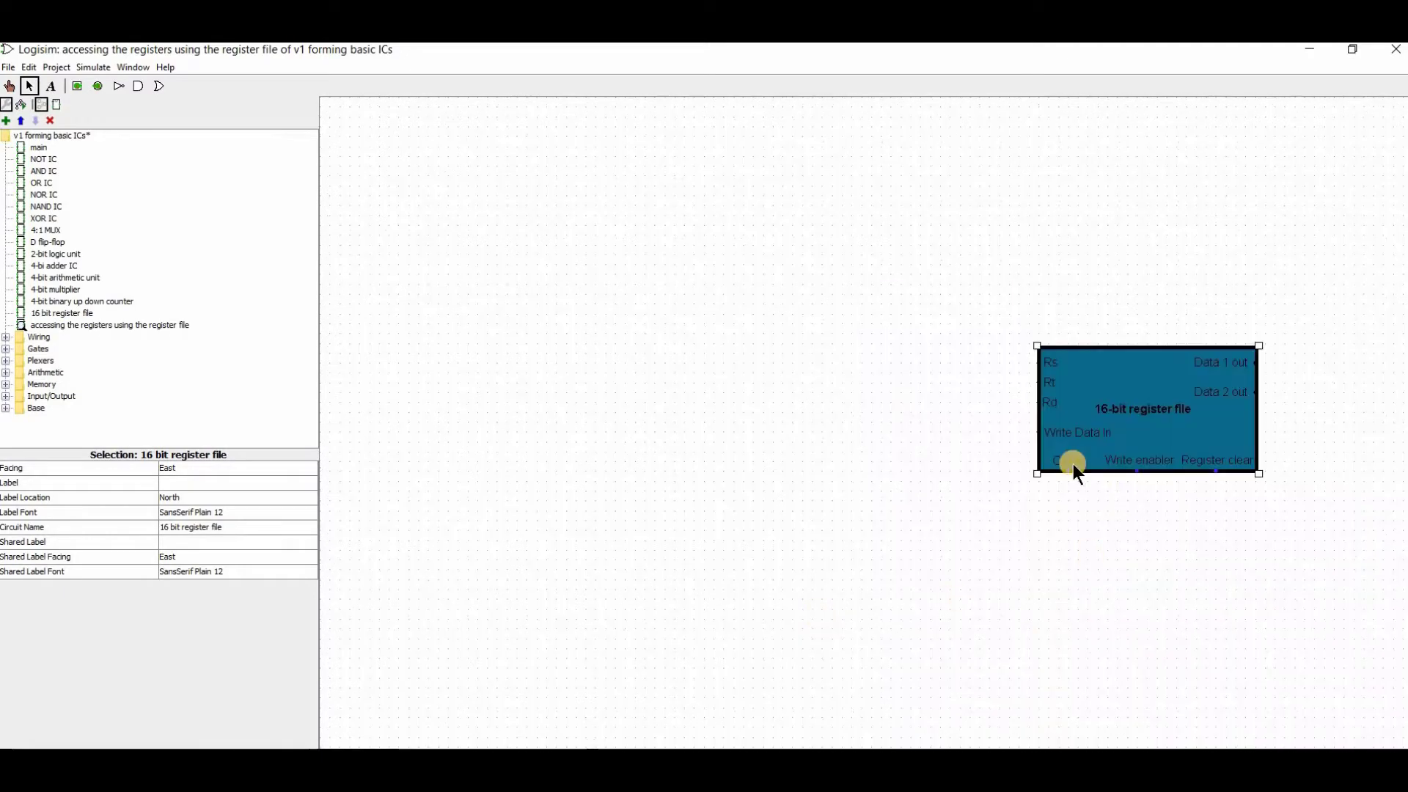
pyautogui.moveTo(1027, 403); pyautogui.dragTo(978, 411)
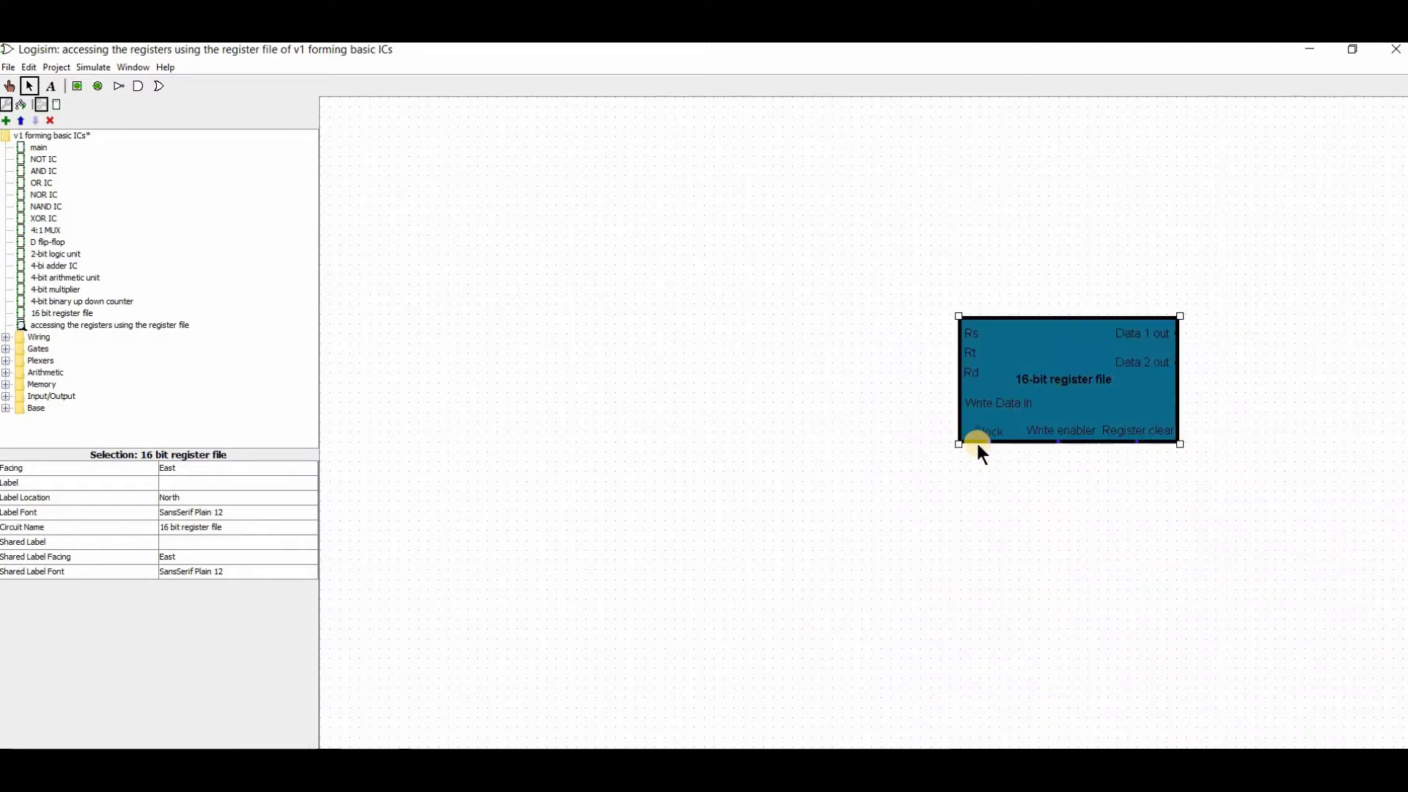
# Step: Add a clock left of the register file and wire it to the Clock input
pyautogui.doubleClick(35, 338)
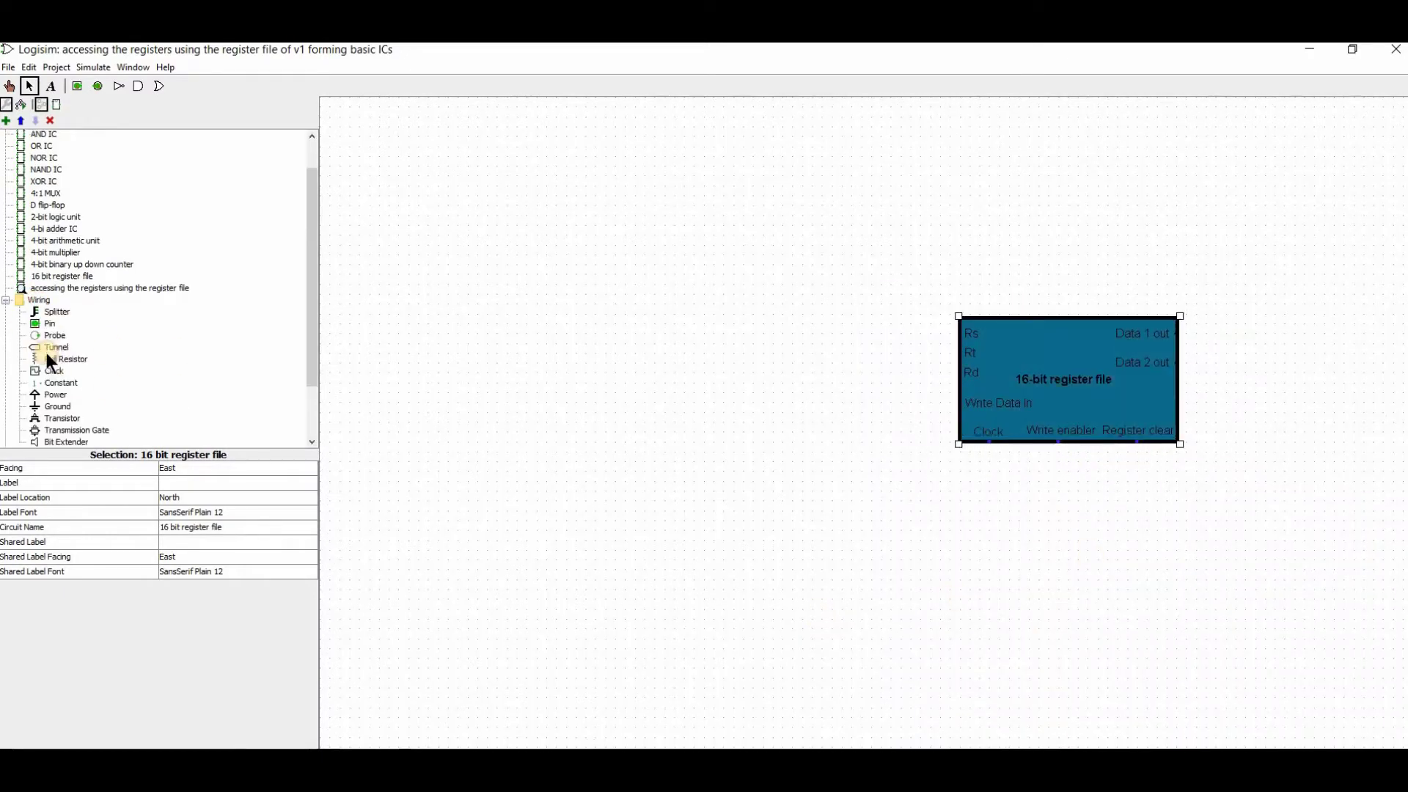
pyautogui.click(54, 371)
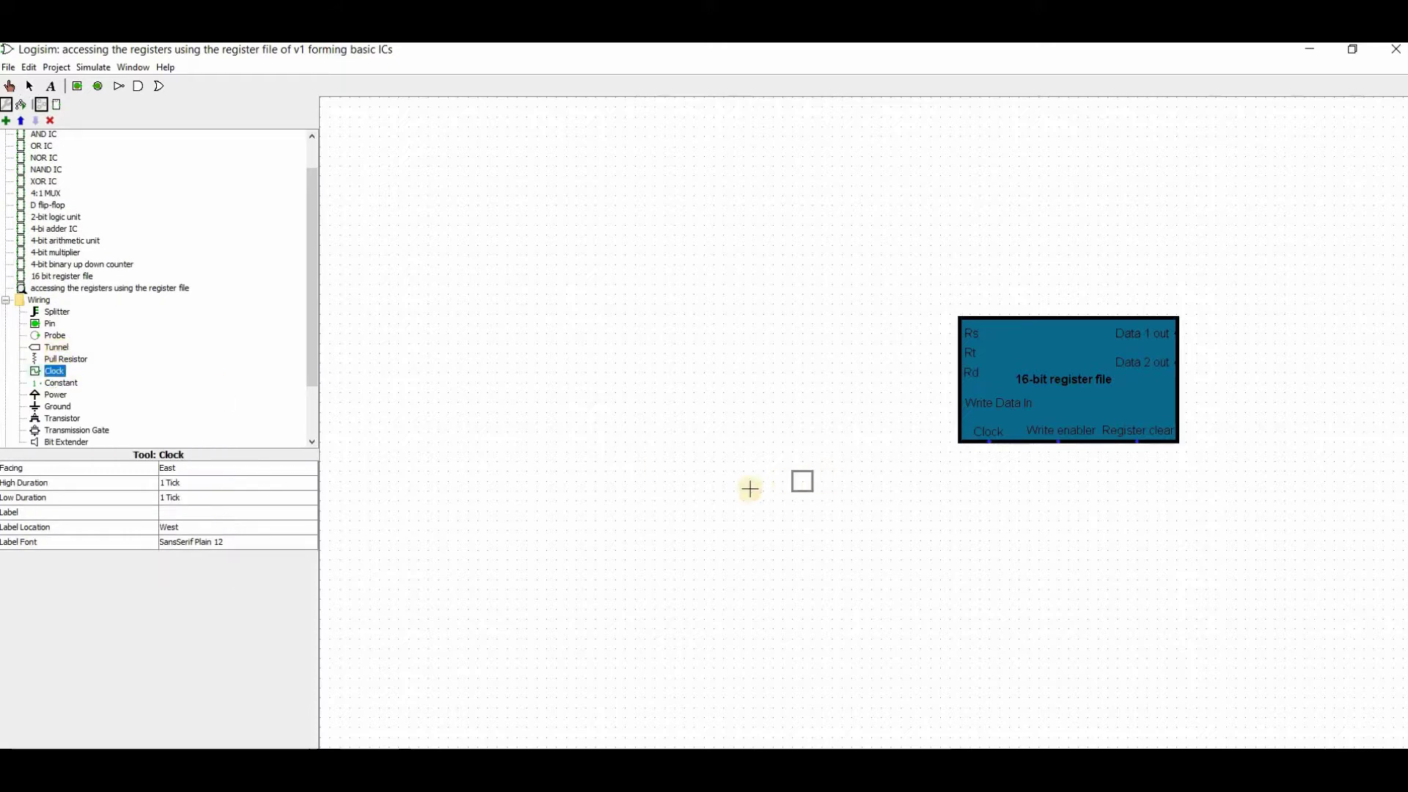
pyautogui.click(753, 490)
pyautogui.moveTo(766, 489); pyautogui.dragTo(988, 441)
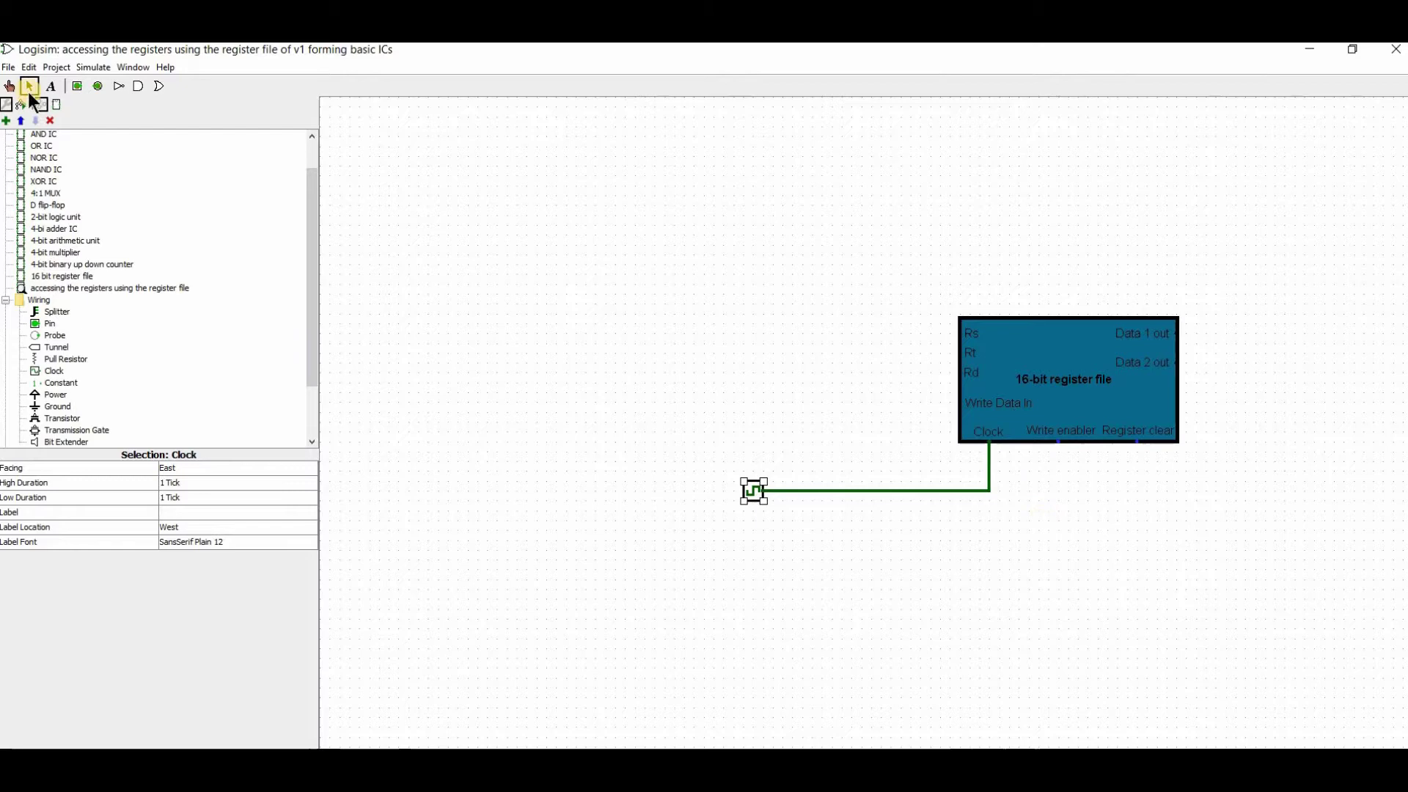
# Step: Add a 1-bit north-facing Write enabler pin, labelled below, wired to the Write enabler input
pyautogui.click(76, 85)
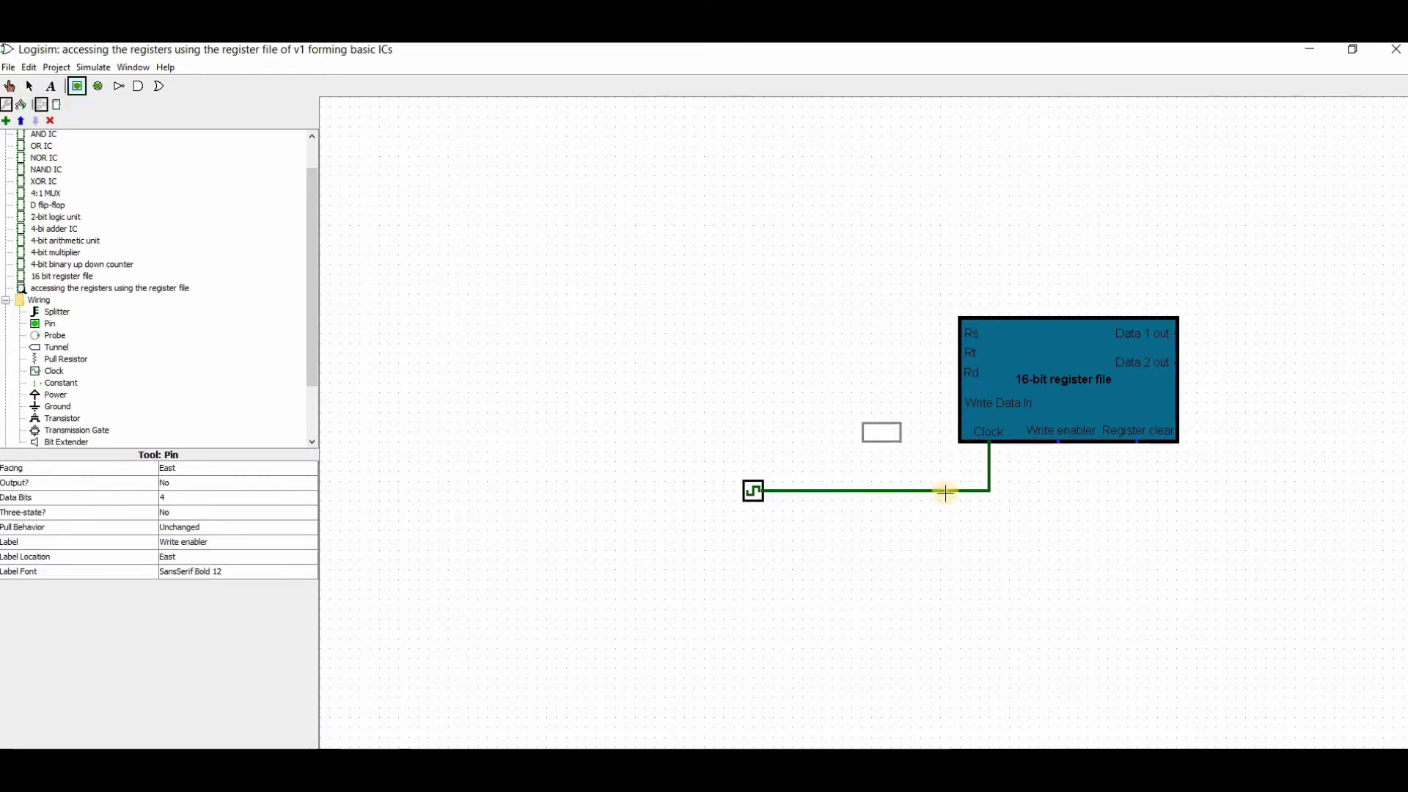
pyautogui.click(186, 497)
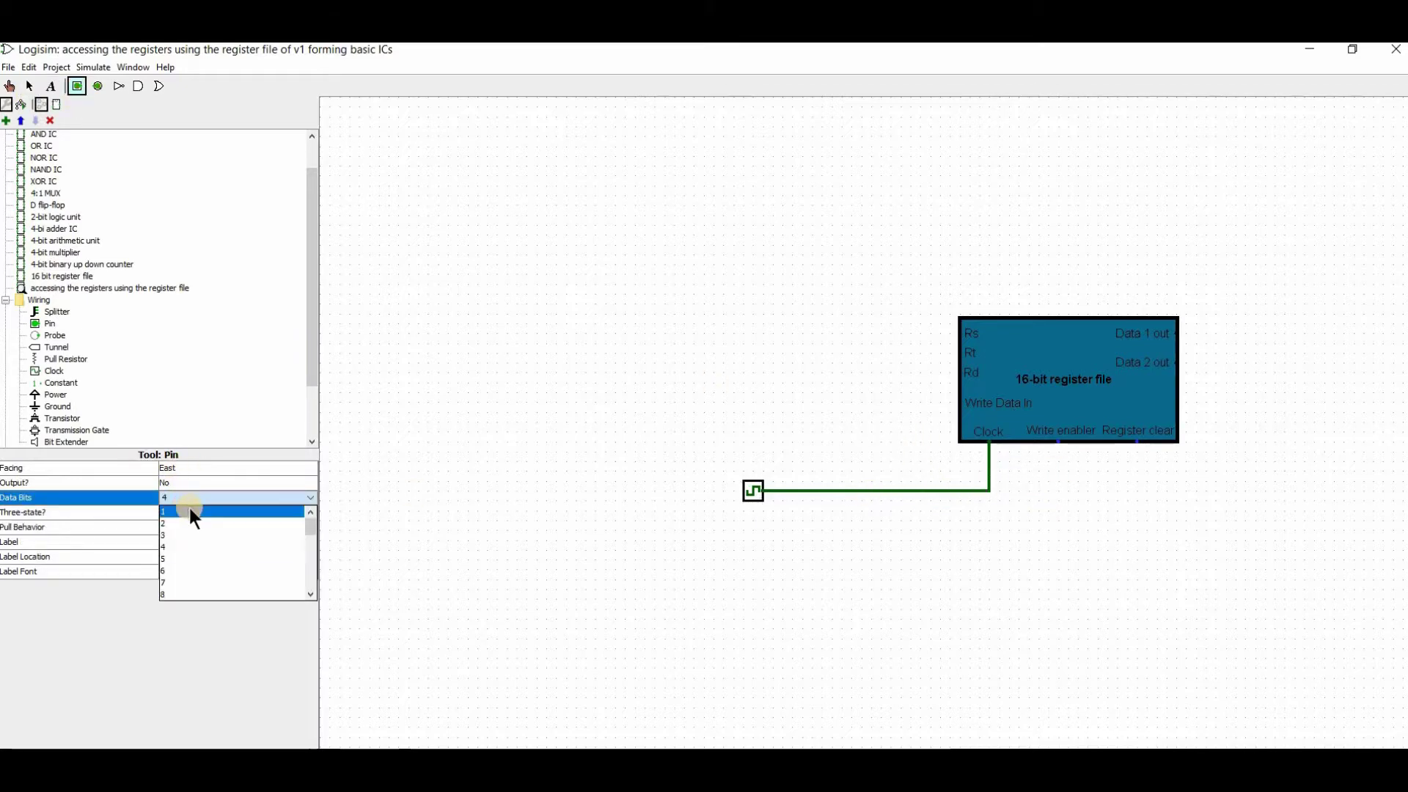
pyautogui.click(189, 509)
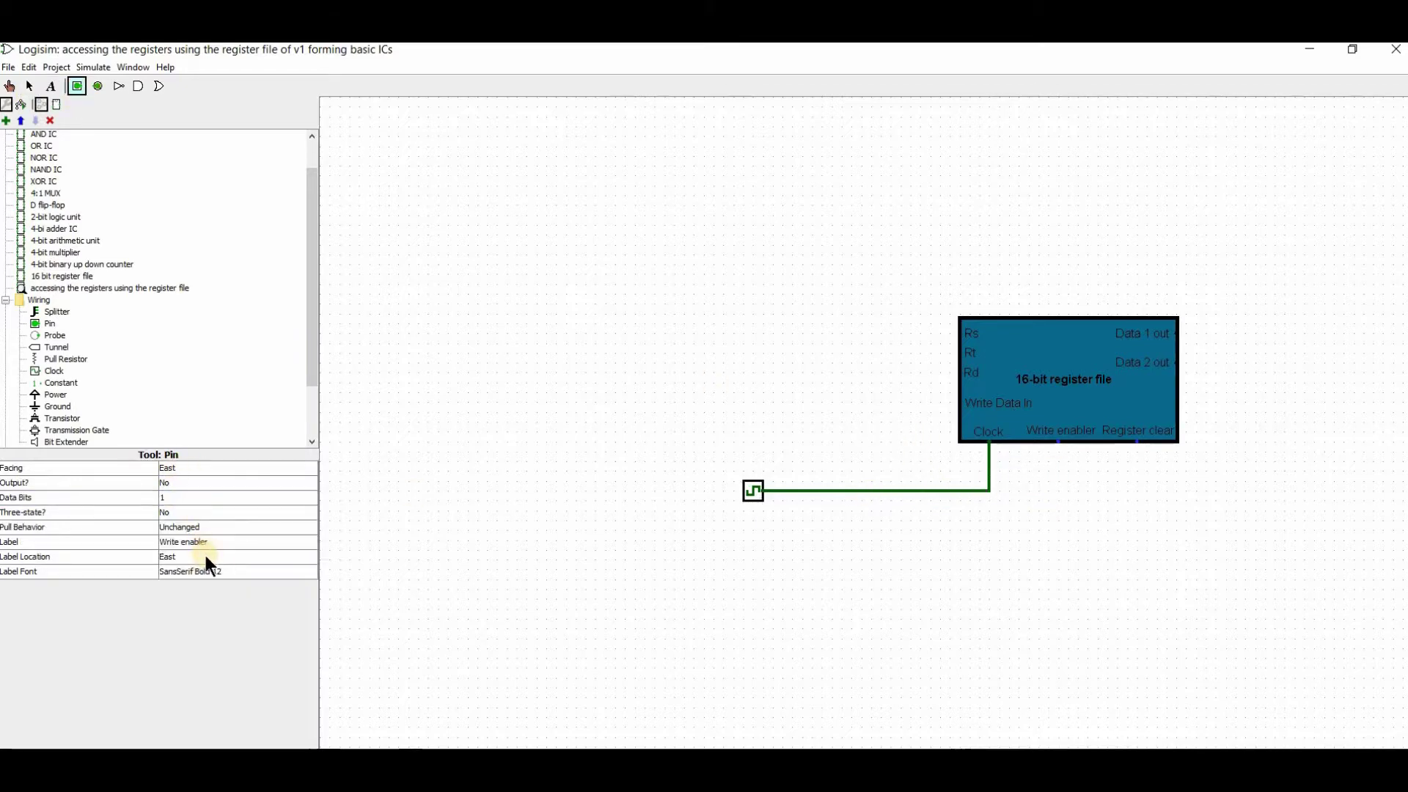
pyautogui.click(1053, 480)
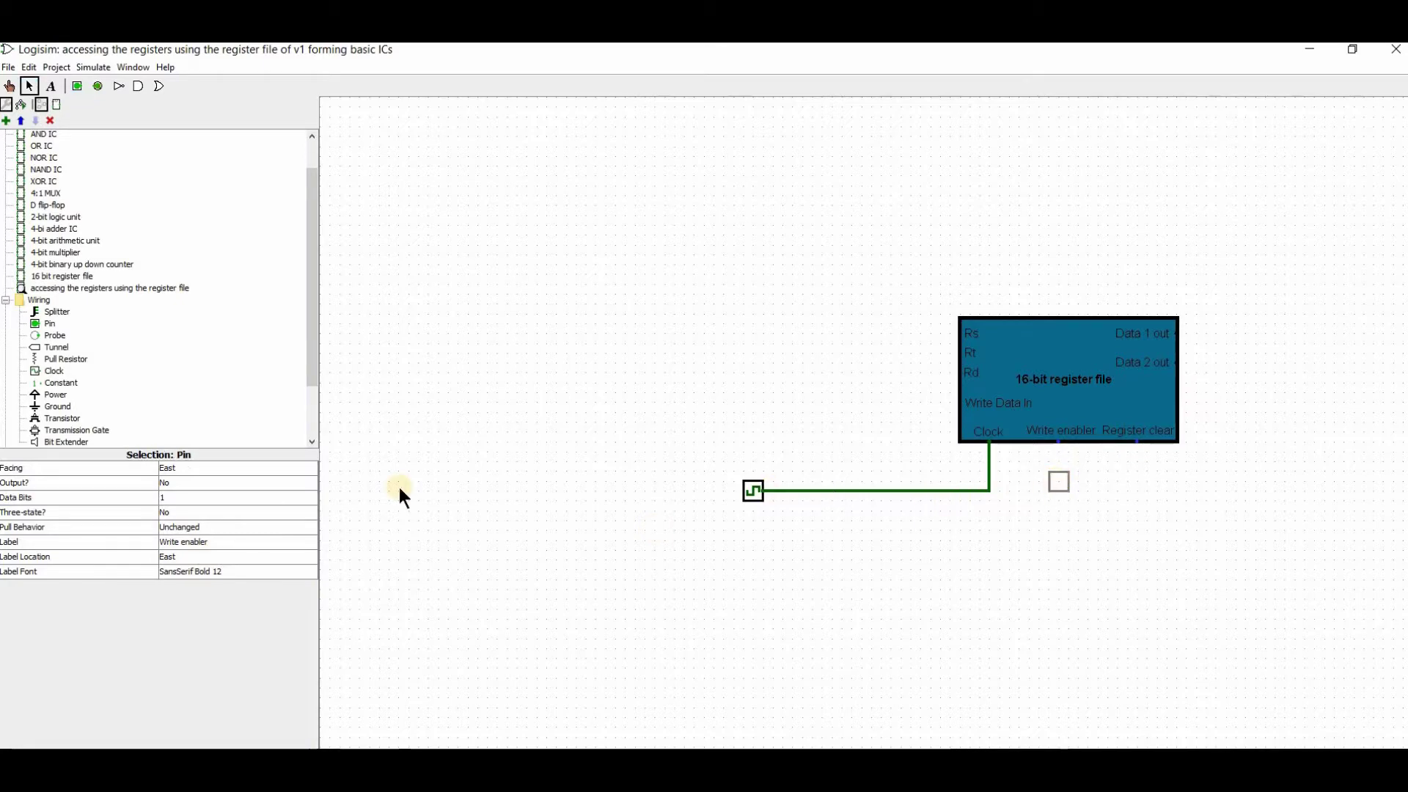
pyautogui.click(242, 468)
pyautogui.click(745, 497)
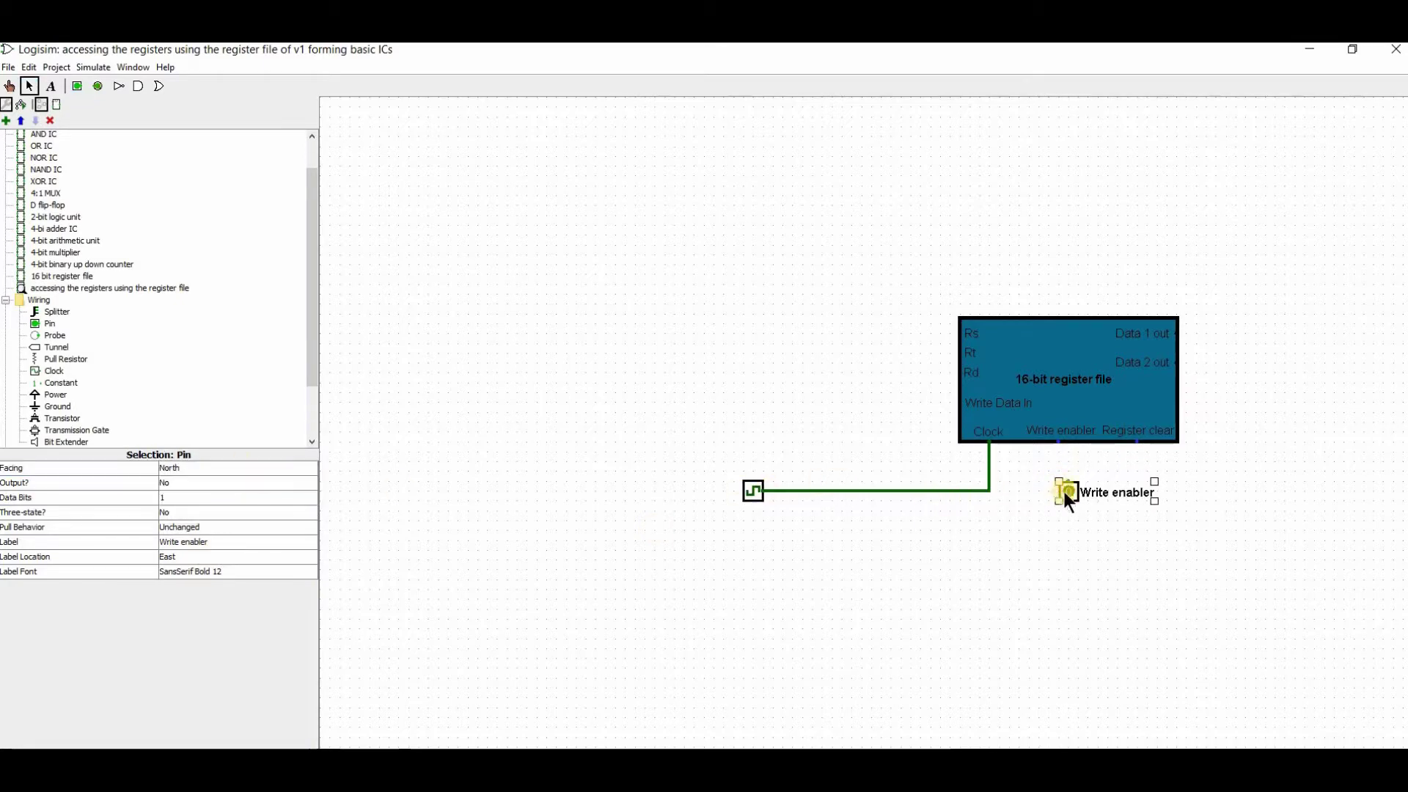
pyautogui.moveTo(1058, 491); pyautogui.dragTo(1059, 473)
pyautogui.click(1141, 541)
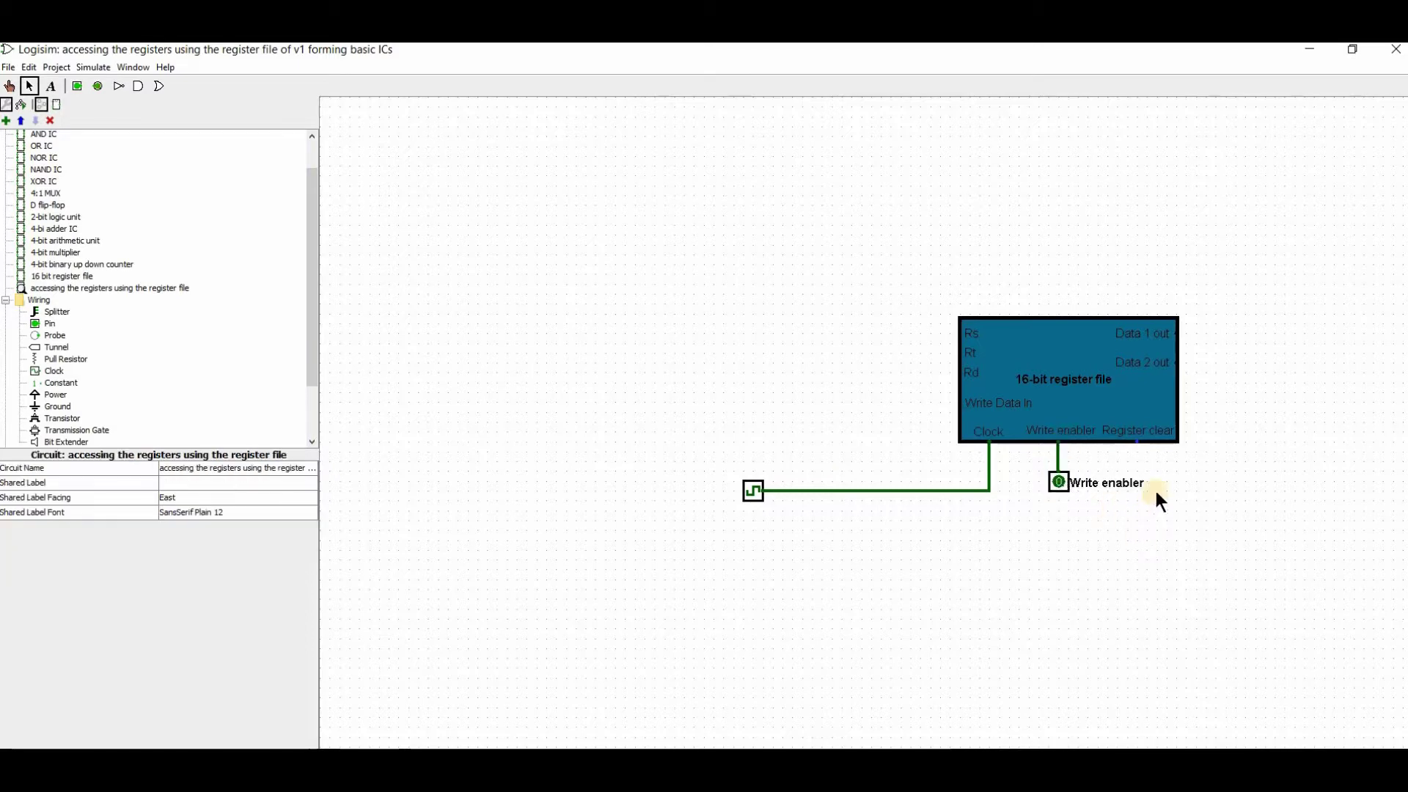
pyautogui.click(1101, 487)
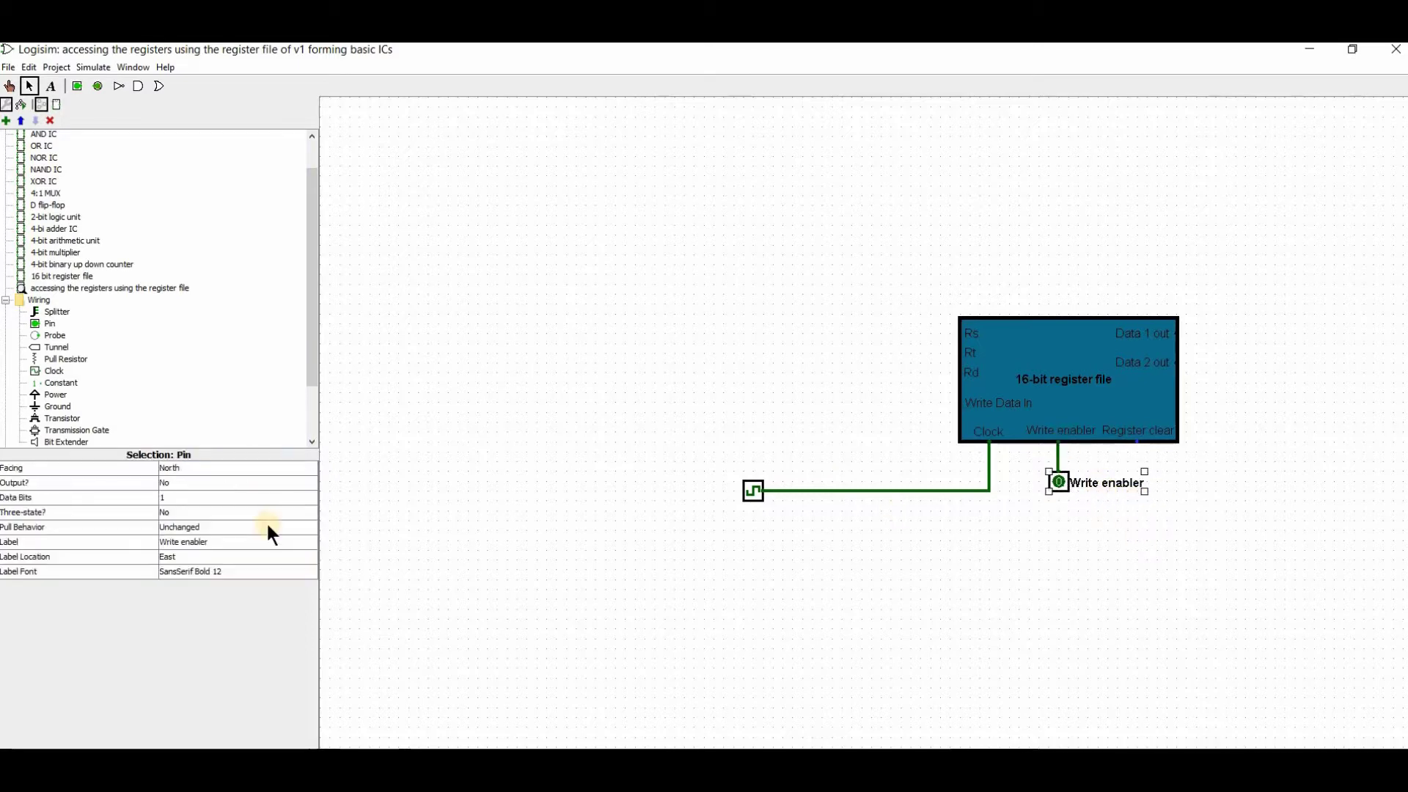
pyautogui.click(198, 555)
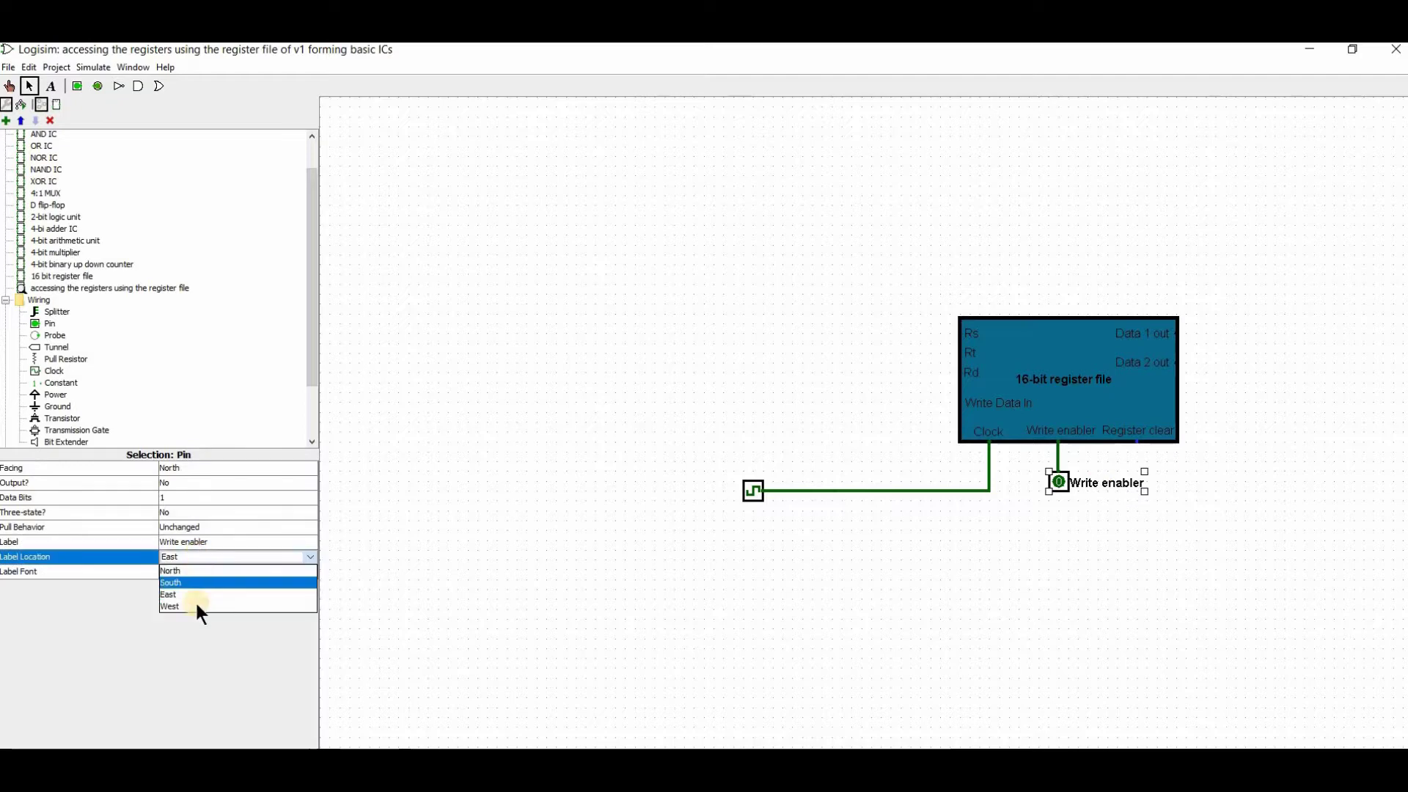
pyautogui.click(229, 582)
pyautogui.click(981, 571)
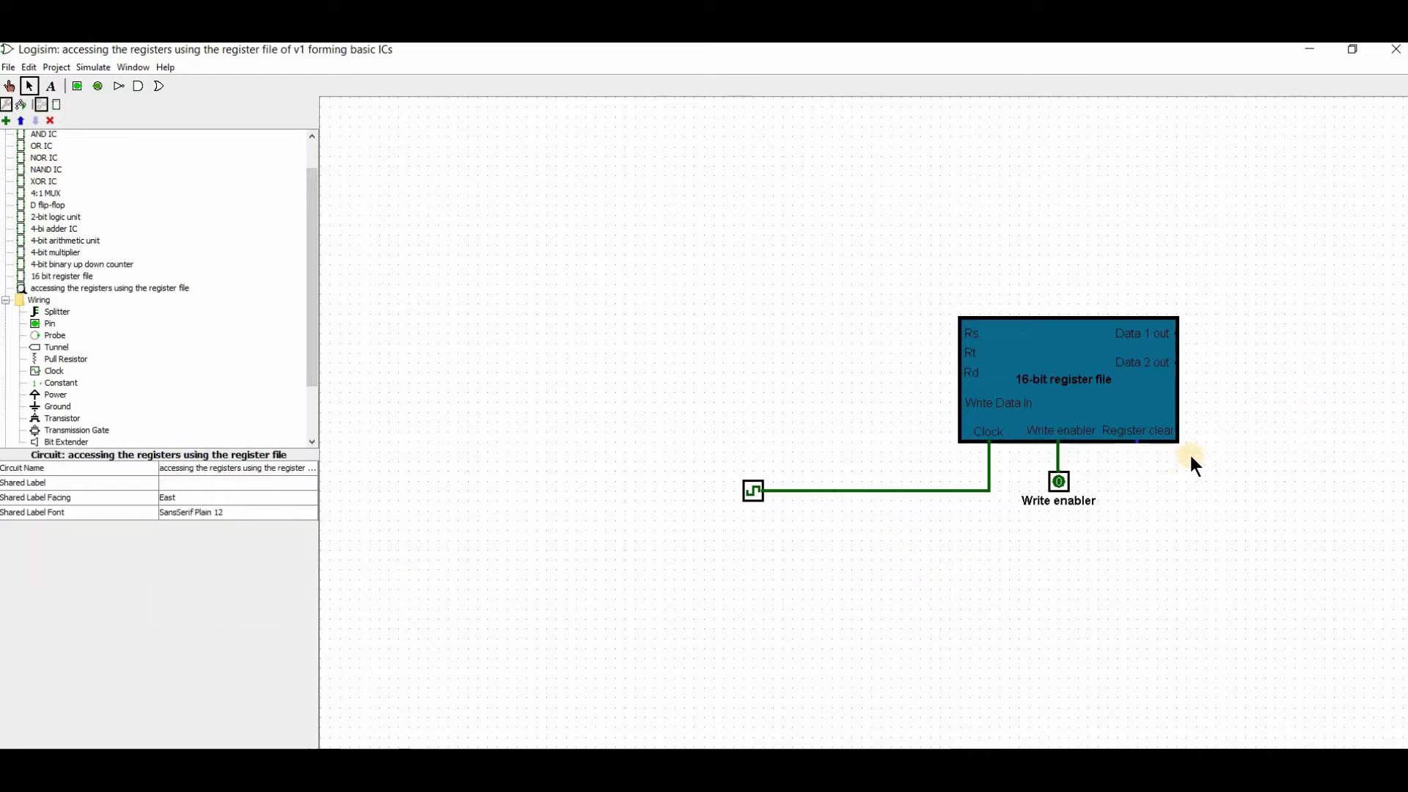
# Step: Add a 1-bit north-facing pin labelled 'Clear register' wired to the Register clear input
pyautogui.click(76, 88)
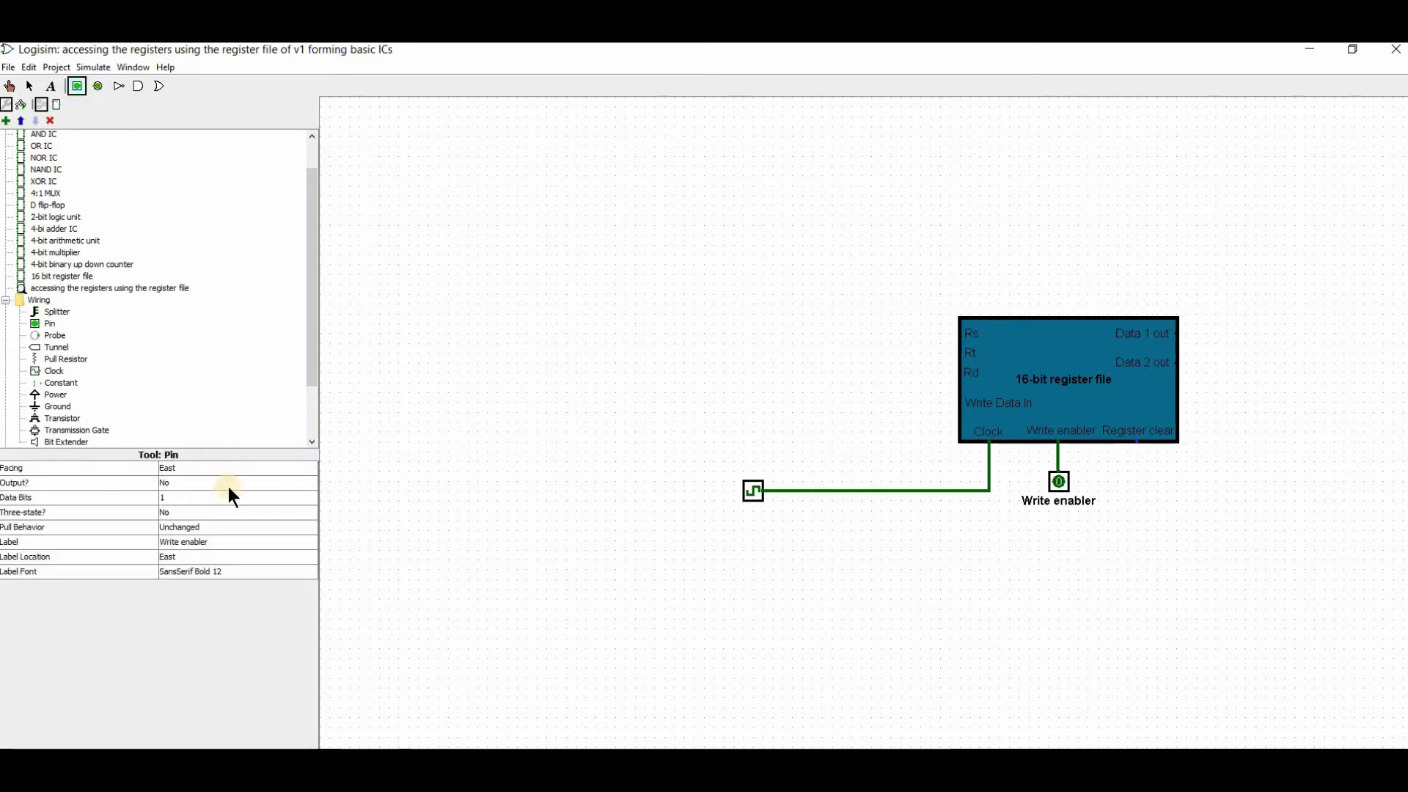
pyautogui.click(222, 544)
pyautogui.tripleClick(222, 542)
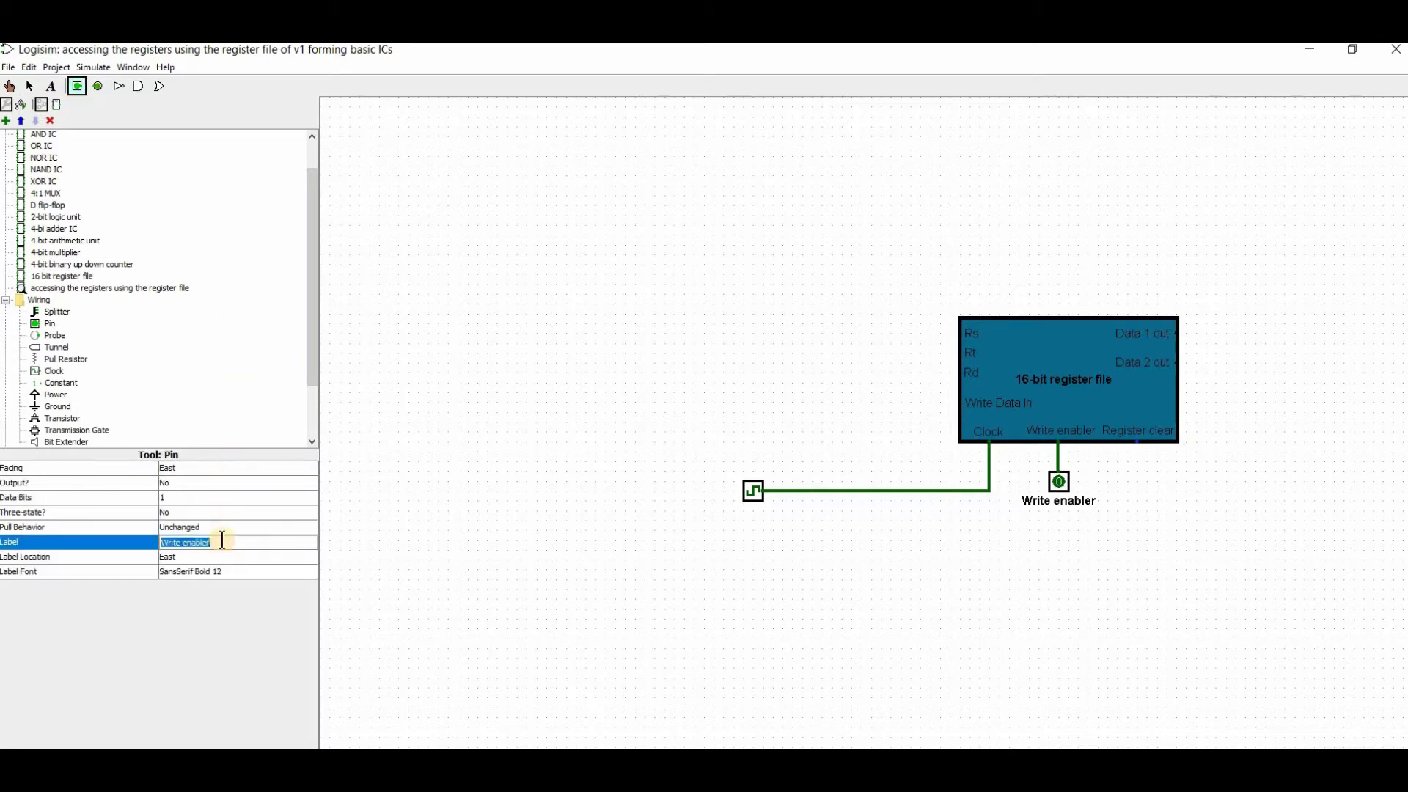
pyautogui.write('Clear register')
pyautogui.press('Return')
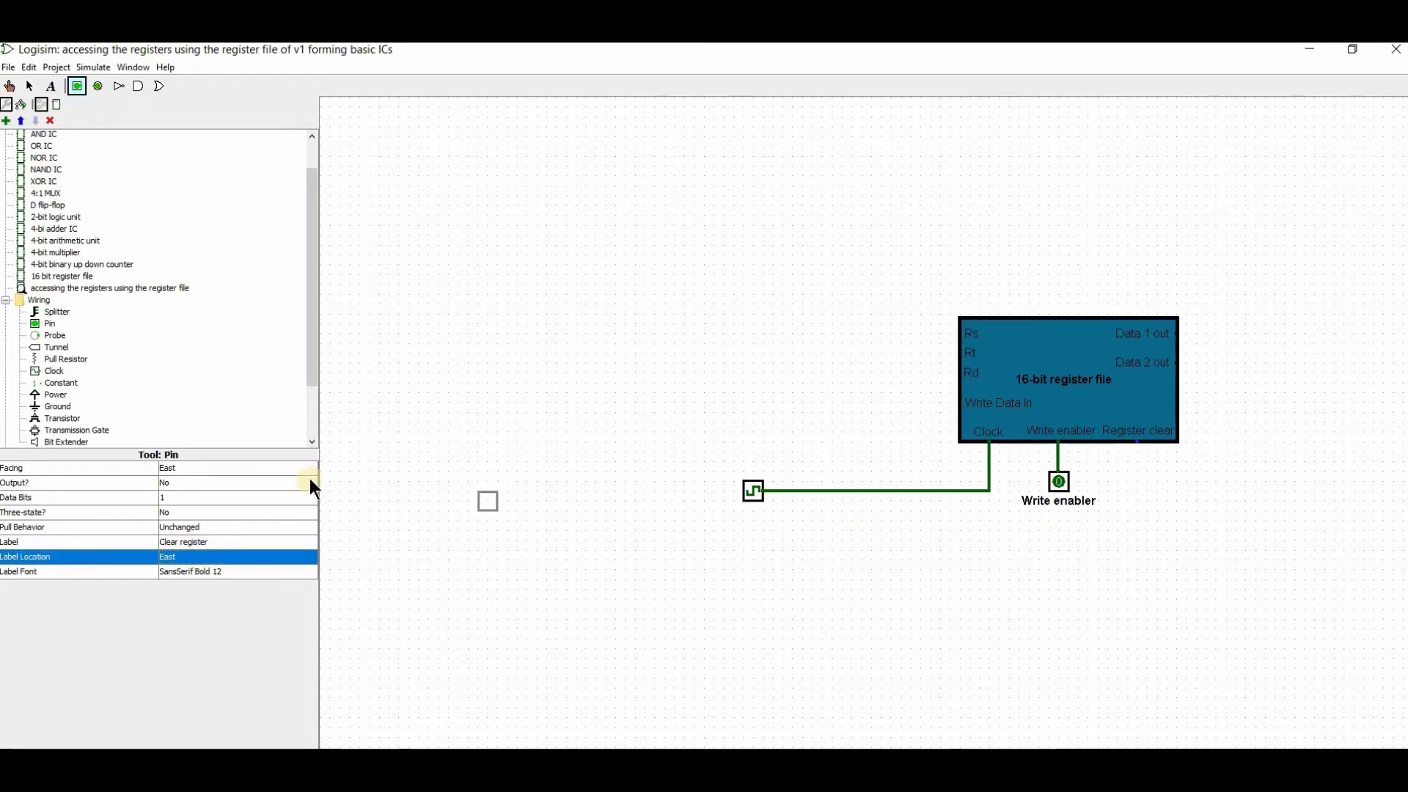
pyautogui.click(262, 467)
pyautogui.click(250, 483)
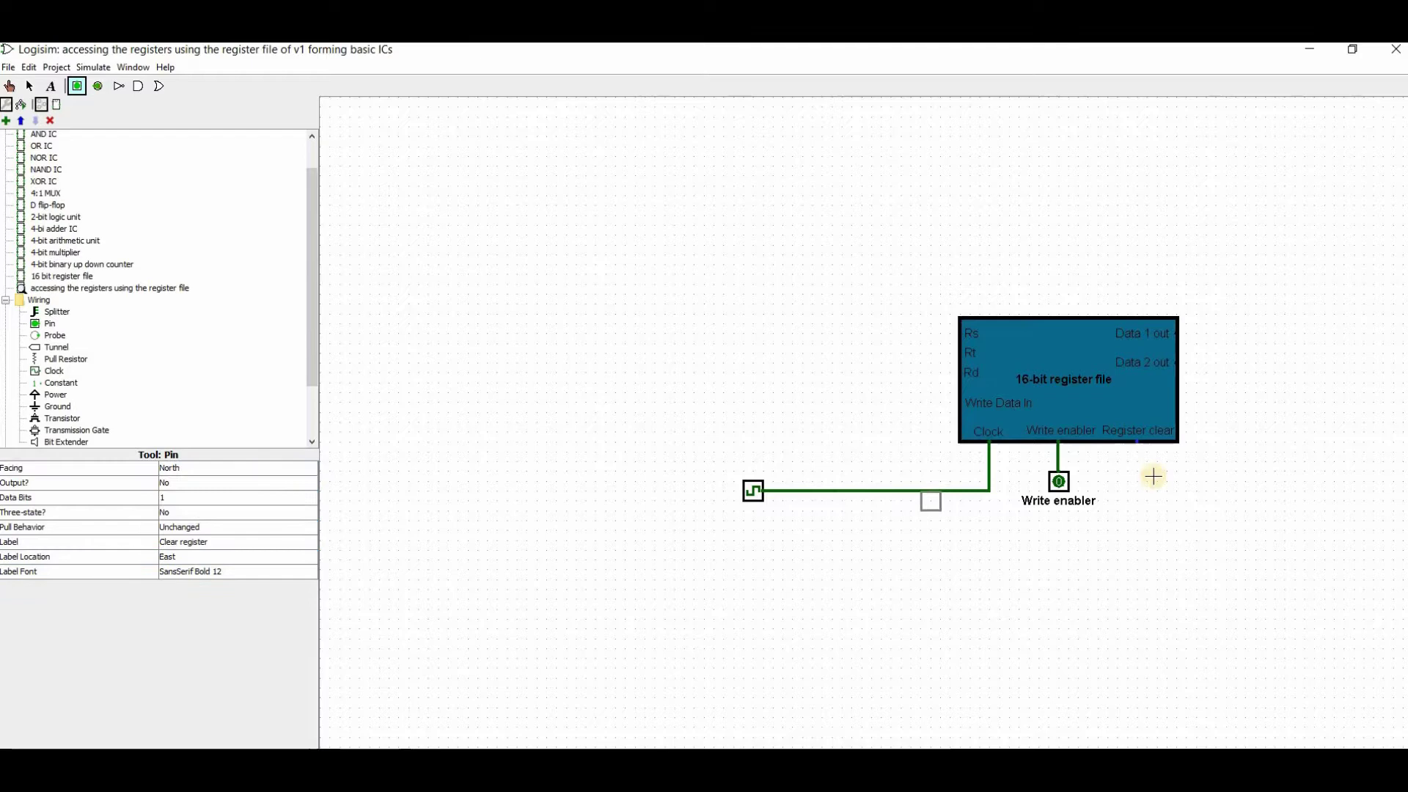
pyautogui.click(1136, 473)
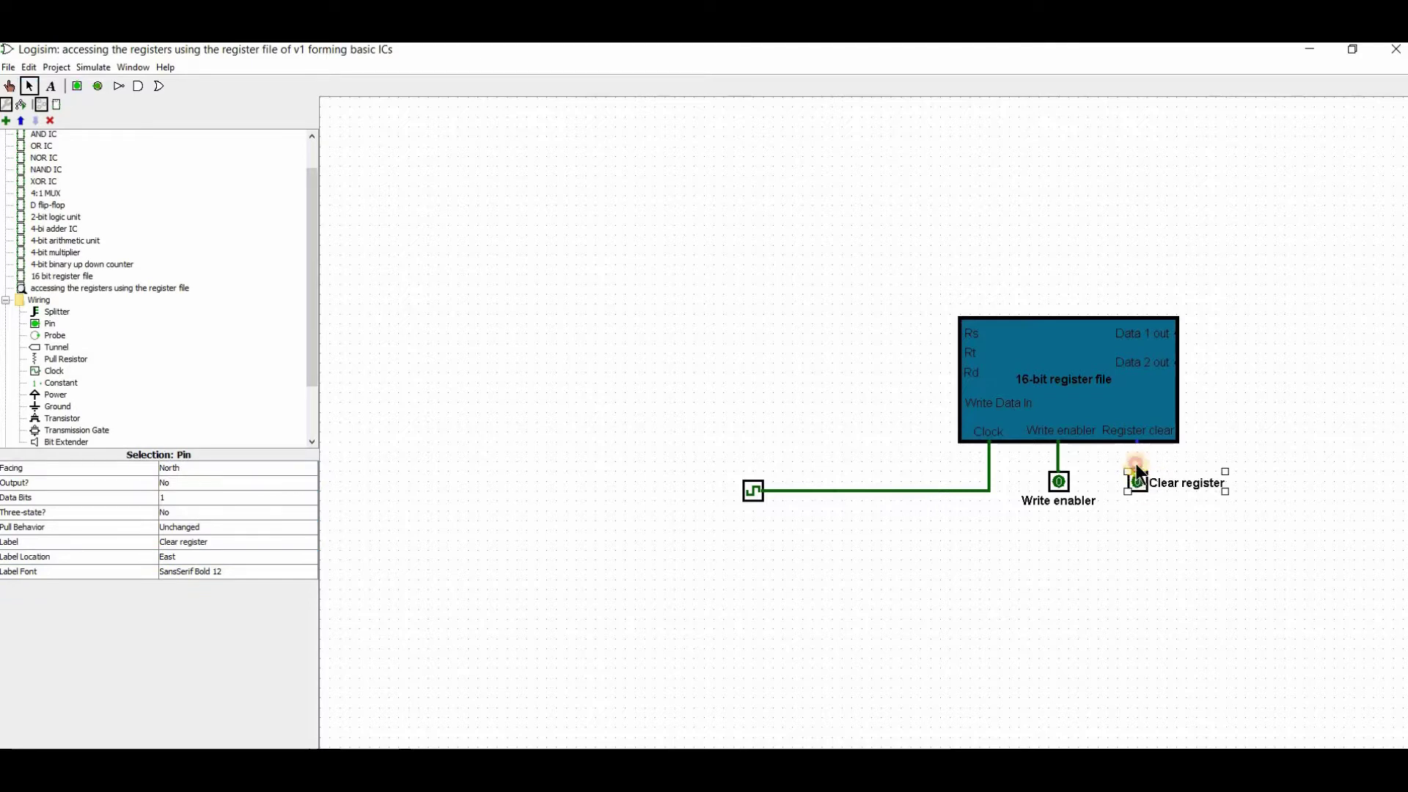
pyautogui.moveTo(1137, 472); pyautogui.dragTo(1133, 442)
pyautogui.click(1121, 584)
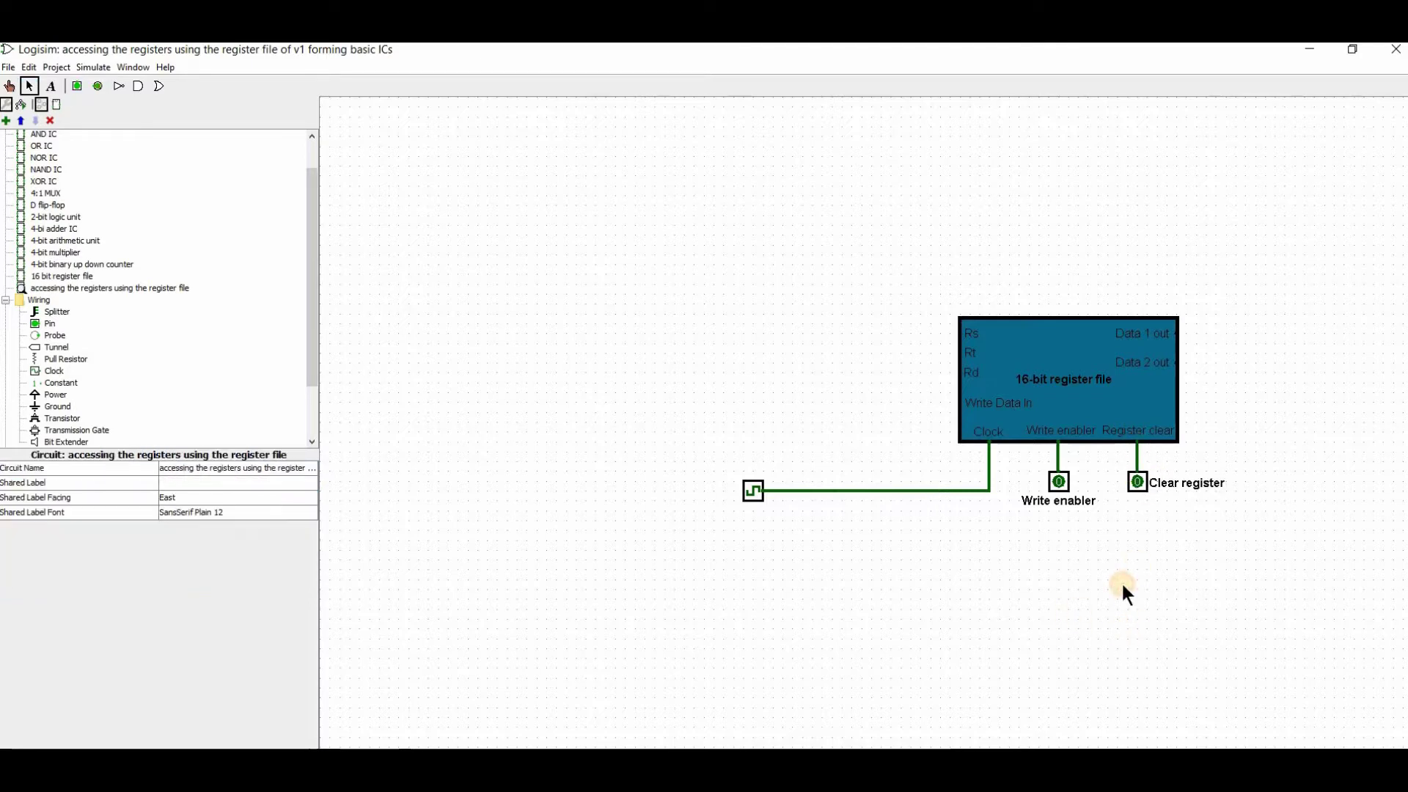
# Step: Place a 4-bit west-facing input pin labelled 'Rs' above the register file
pyautogui.click(77, 87)
pyautogui.click(167, 502)
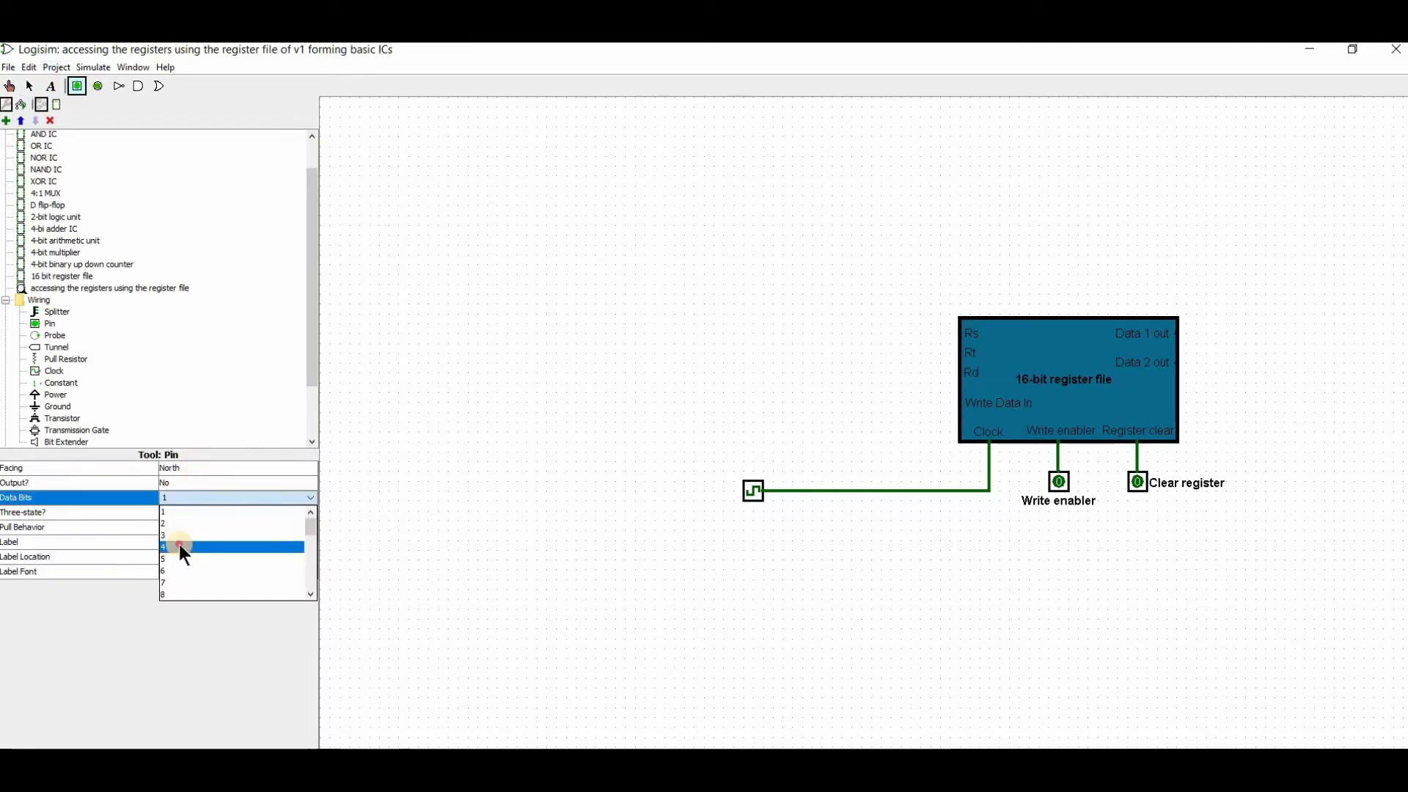
pyautogui.click(179, 547)
pyautogui.click(196, 544)
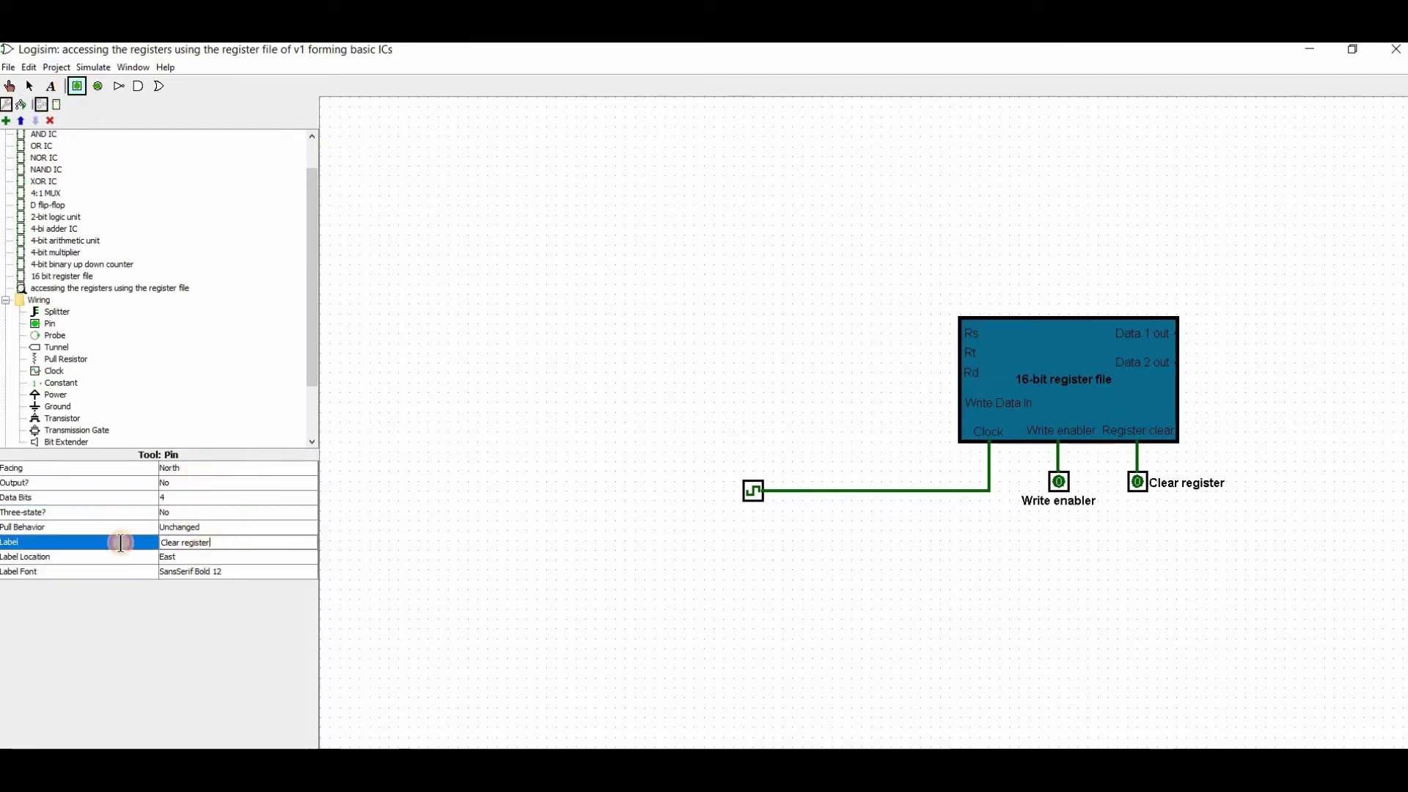
pyautogui.hotkey('ctrl', 'a')
pyautogui.write('Rs')
pyautogui.press('Return')
pyautogui.click(833, 172)
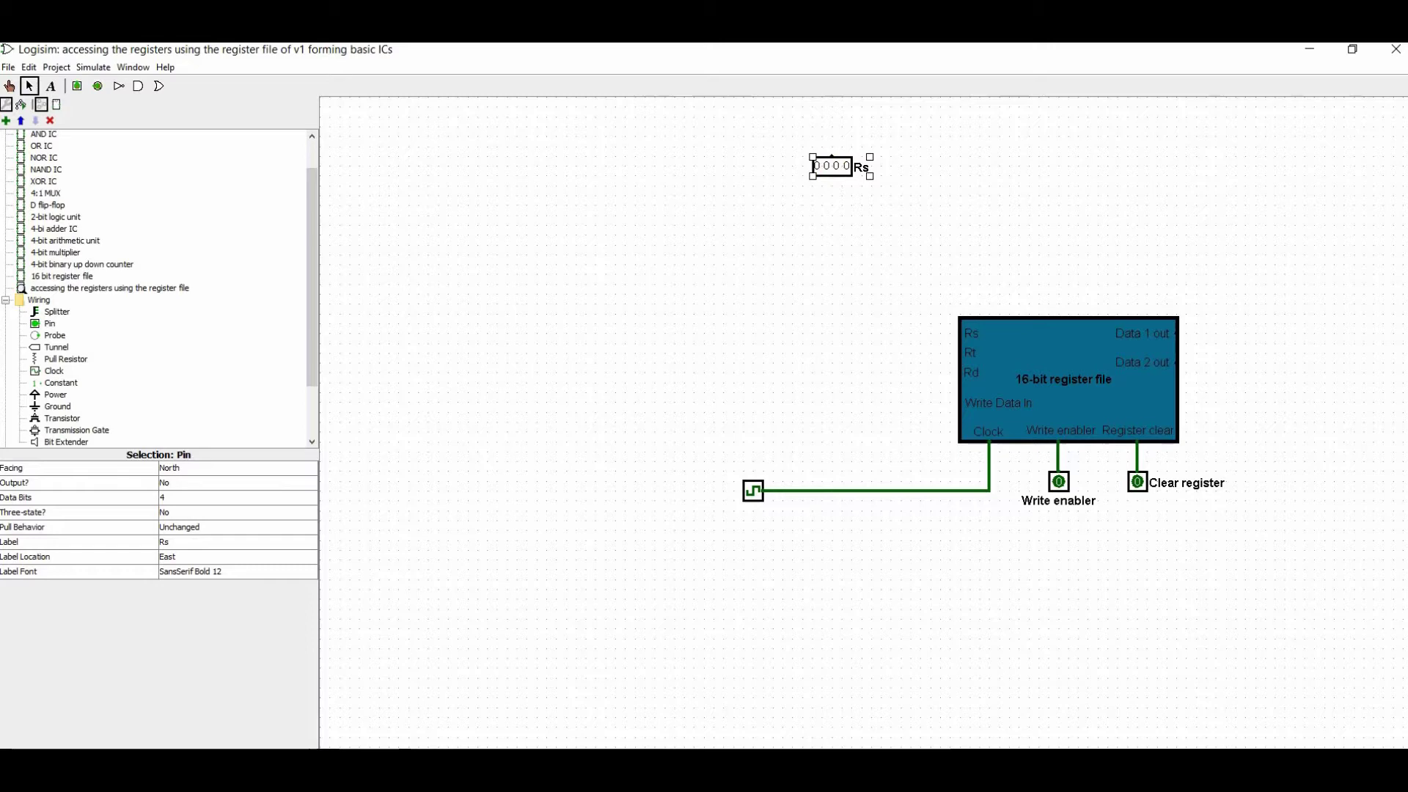
pyautogui.click(188, 466)
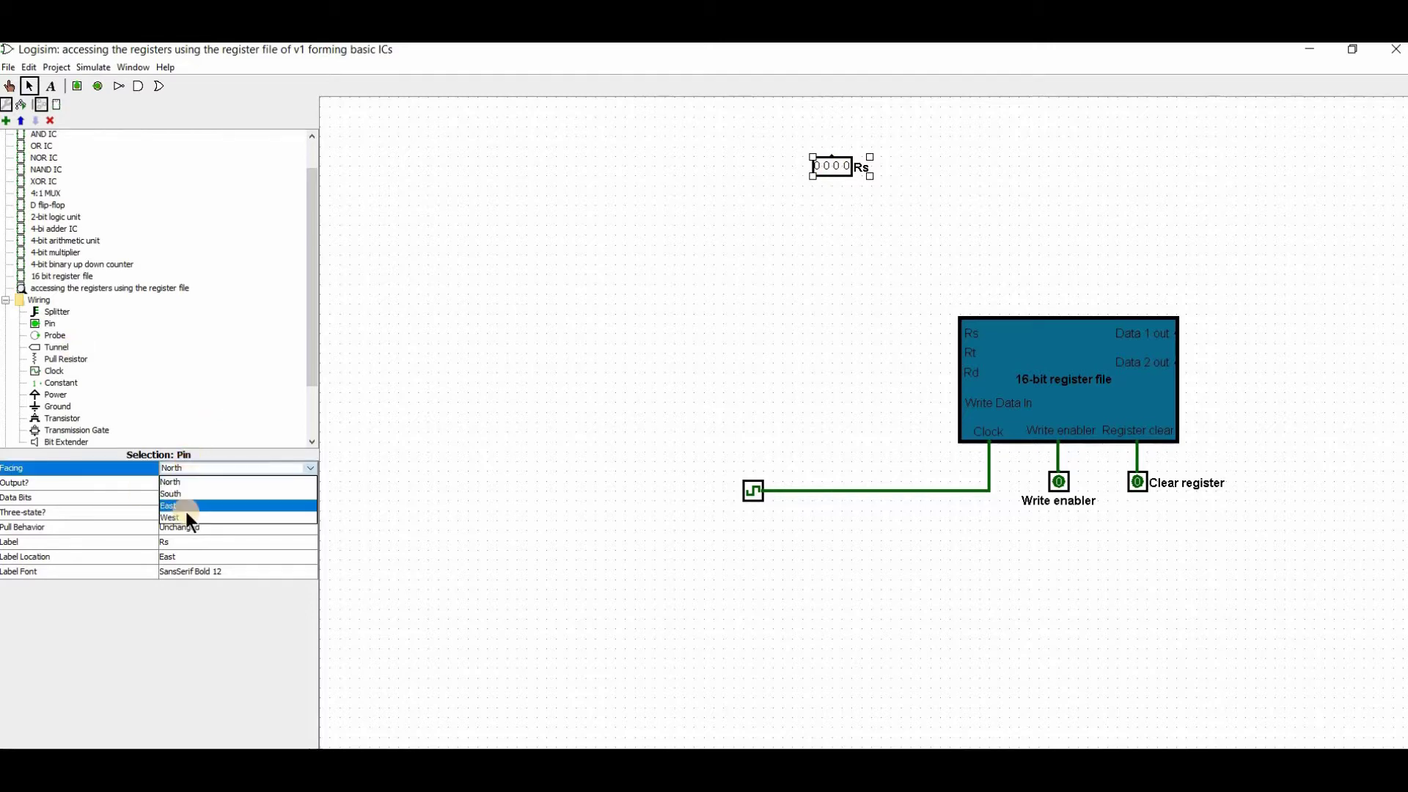
pyautogui.click(204, 512)
pyautogui.click(826, 168)
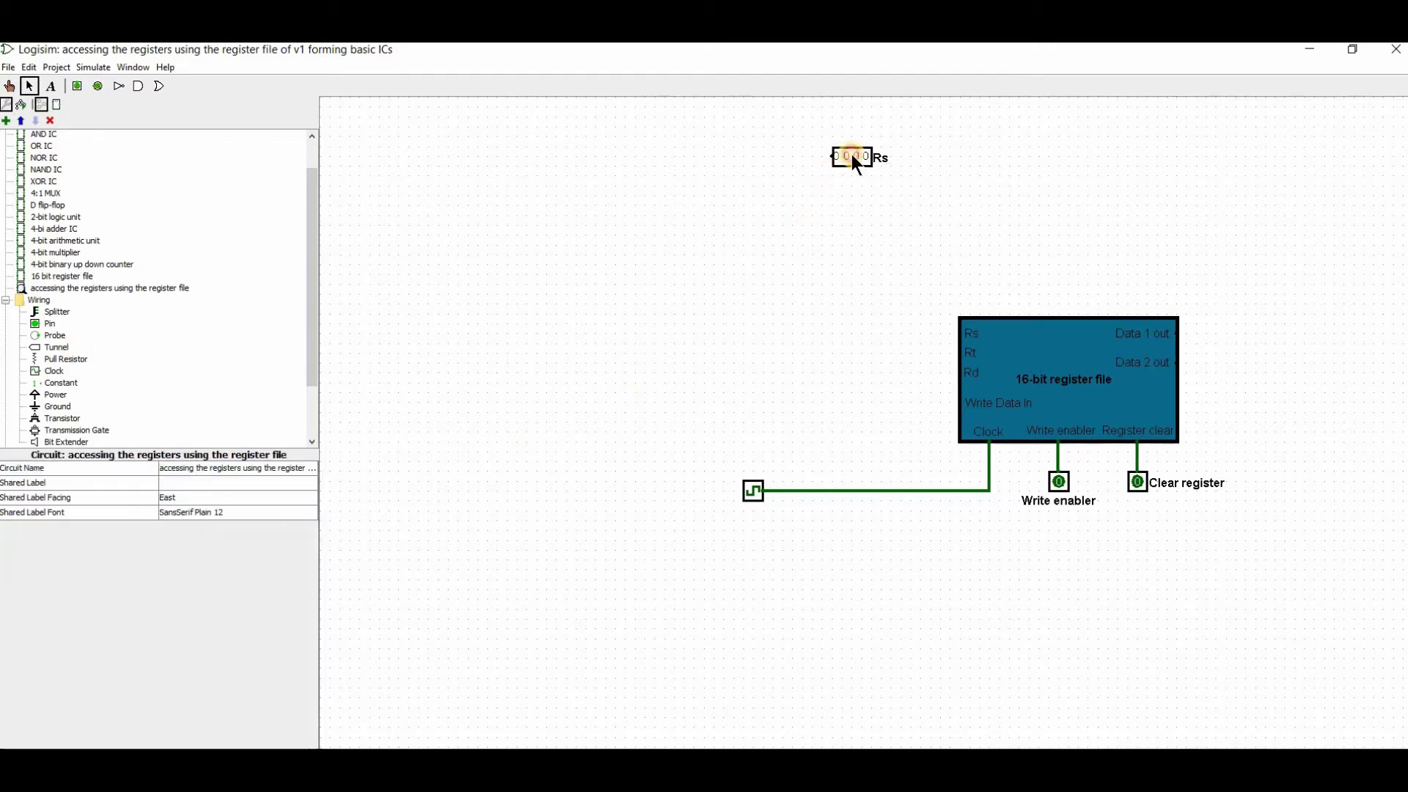
# Step: Duplicate the Rs pin into a column of four pins
pyautogui.click(852, 157)
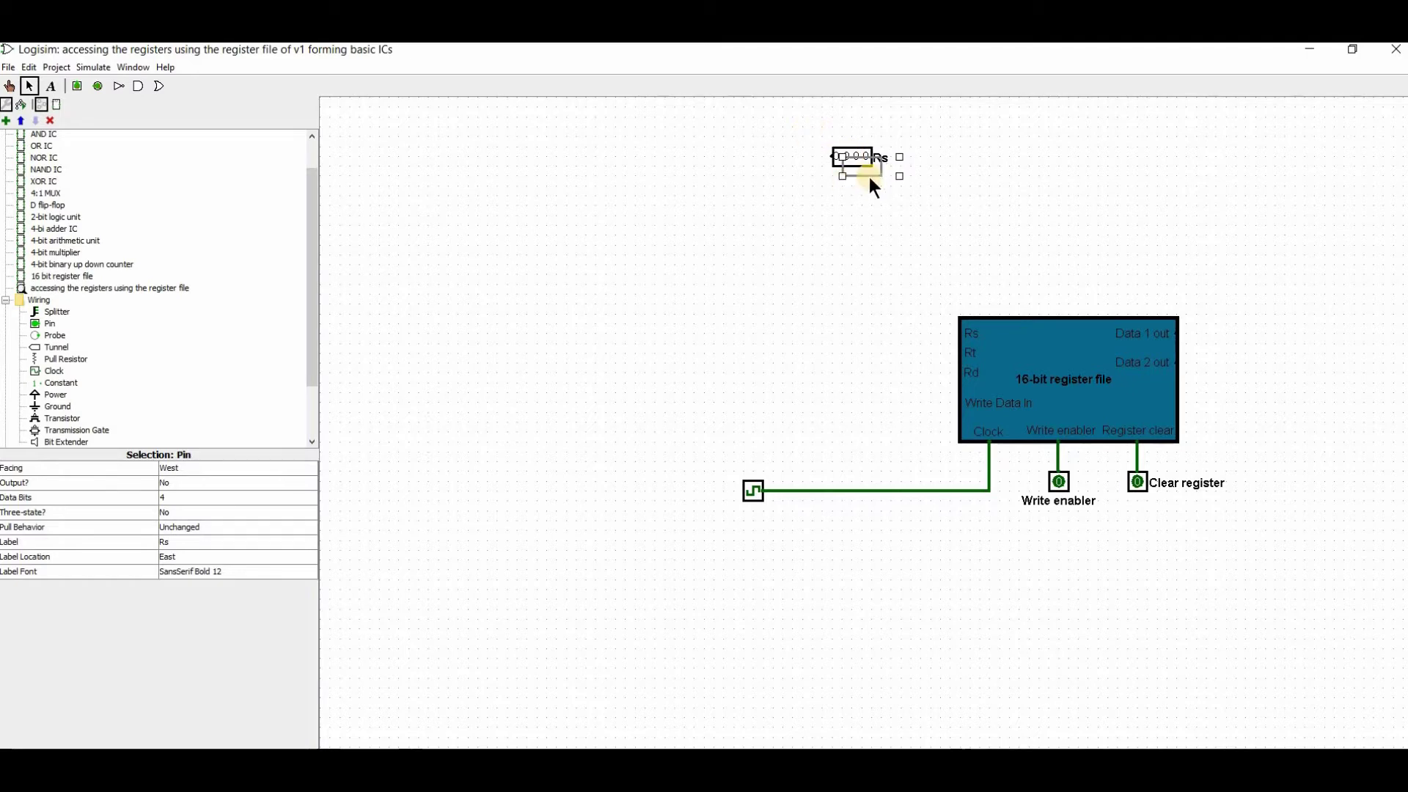
pyautogui.hotkey('ctrl', 'd')
pyautogui.click(853, 192)
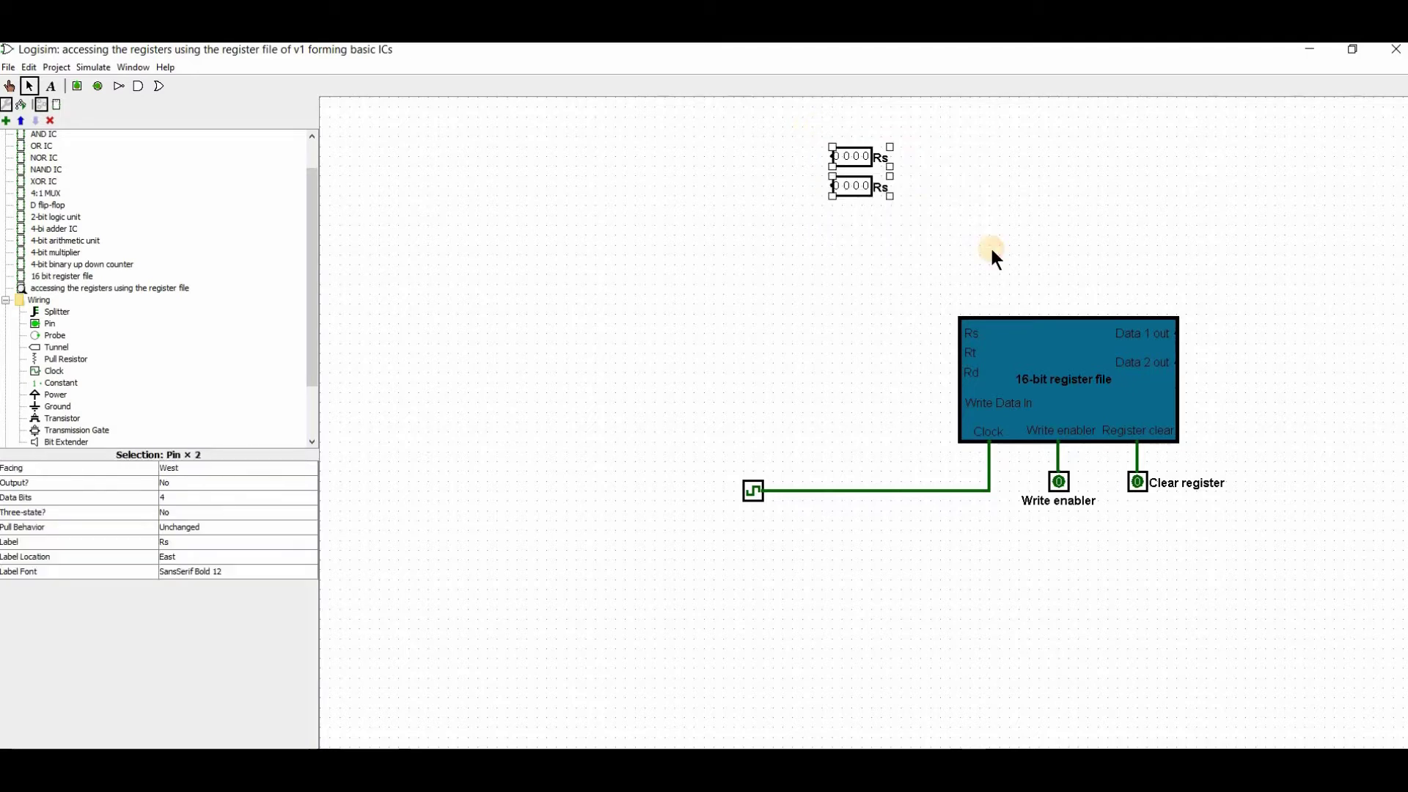
pyautogui.hotkey('ctrl', 'd')
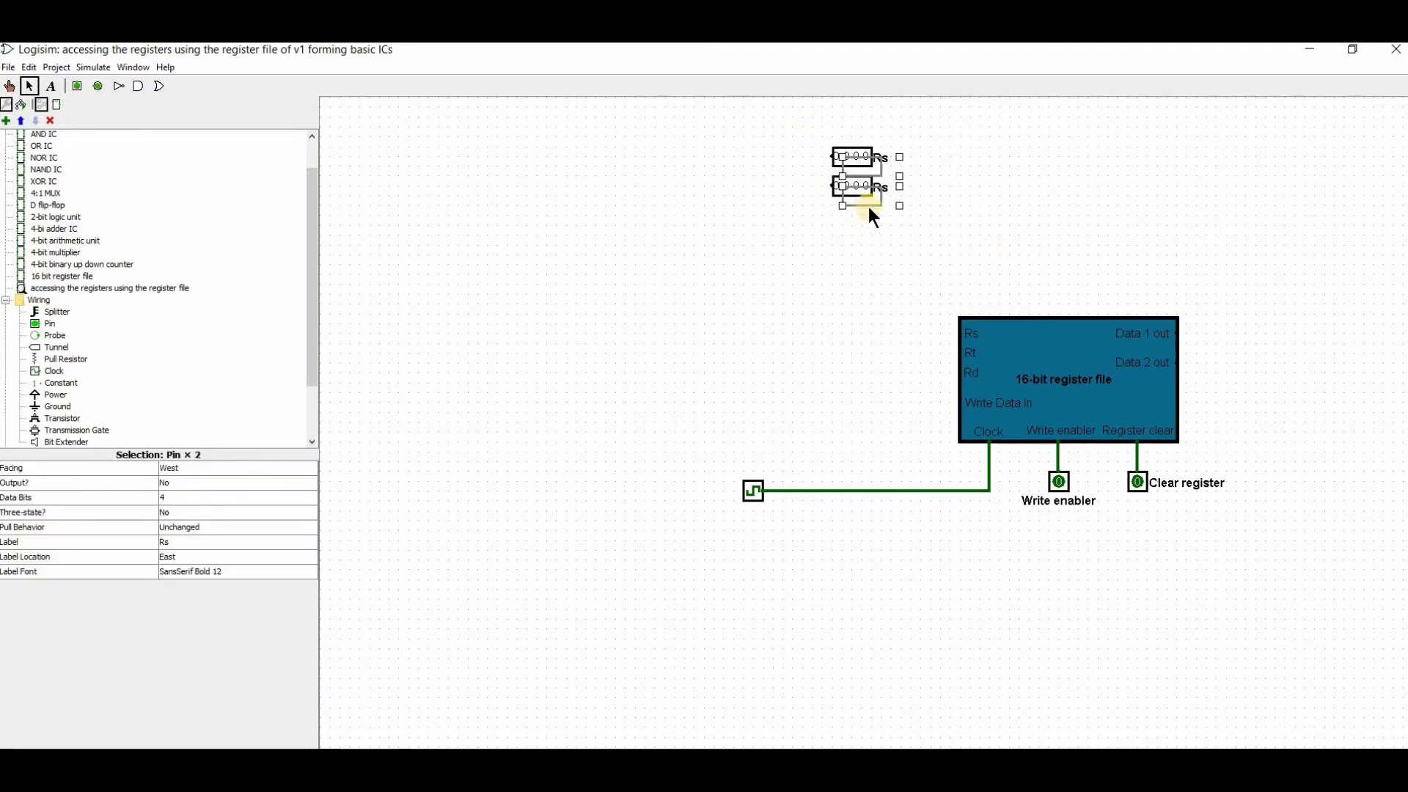
pyautogui.moveTo(869, 208); pyautogui.dragTo(854, 251)
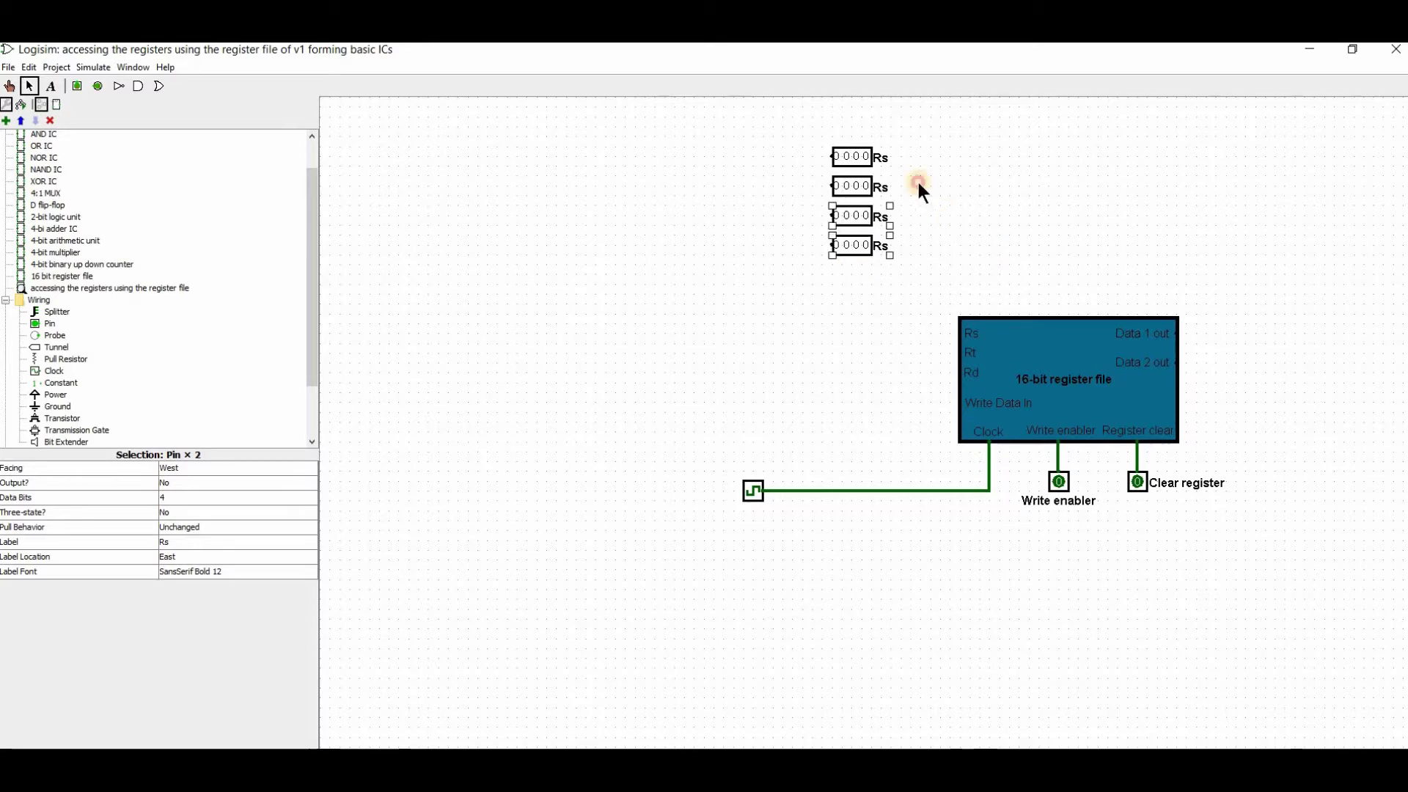
pyautogui.click(917, 179)
# Step: Relabel the top pin 'Op code', the third 'Rt' and the bottom 'Rd'
pyautogui.click(871, 158)
pyautogui.click(203, 542)
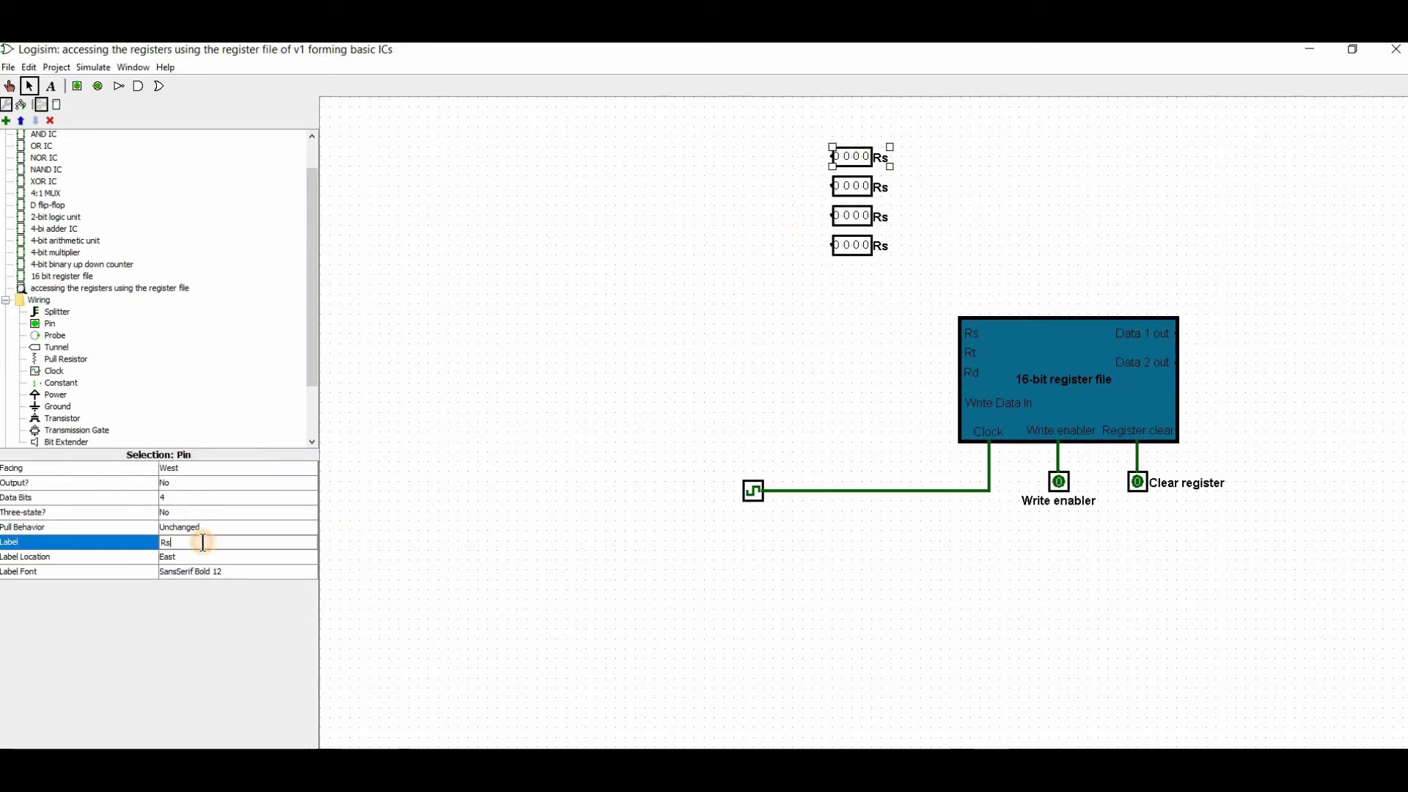
pyautogui.write('Op code')
pyautogui.press('Return')
pyautogui.click(868, 192)
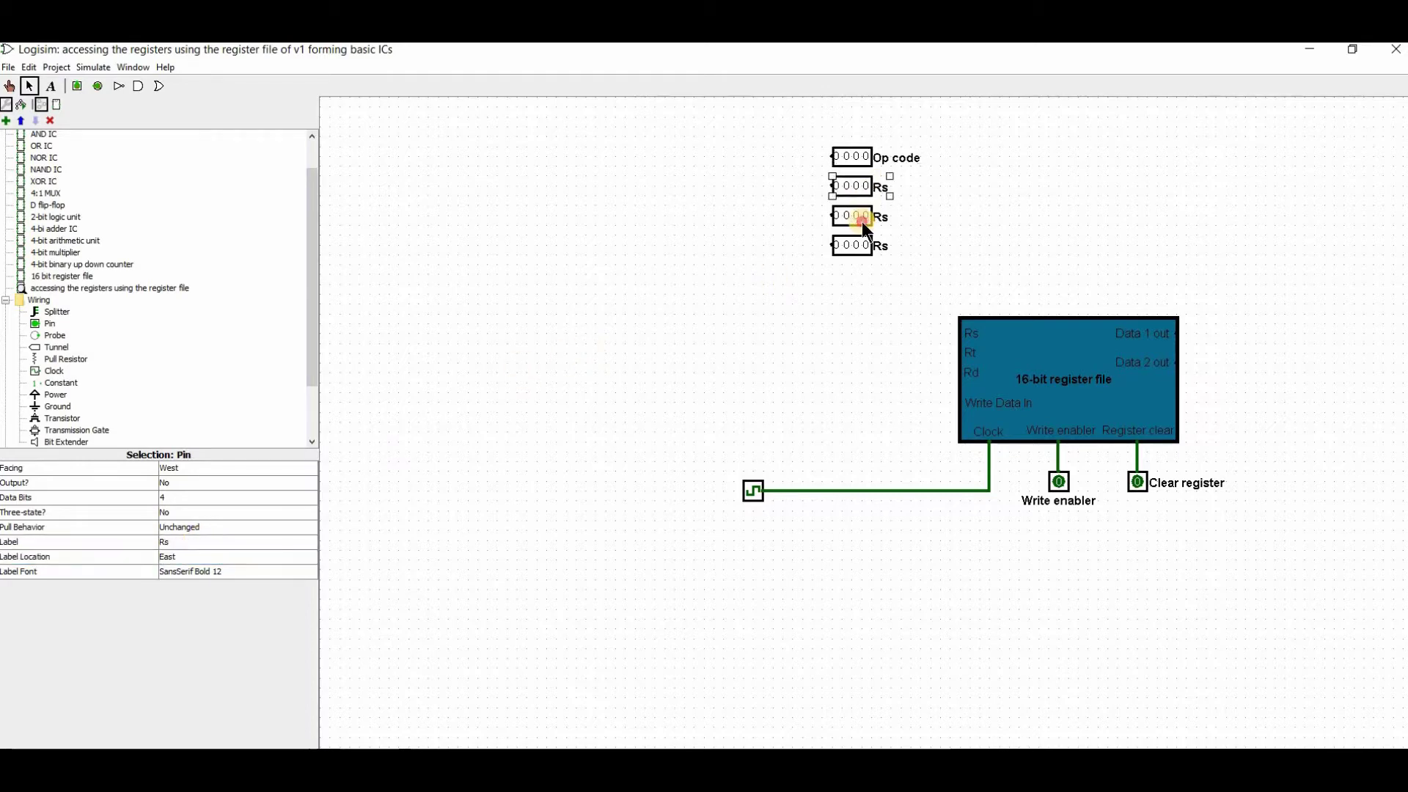
pyautogui.click(249, 540)
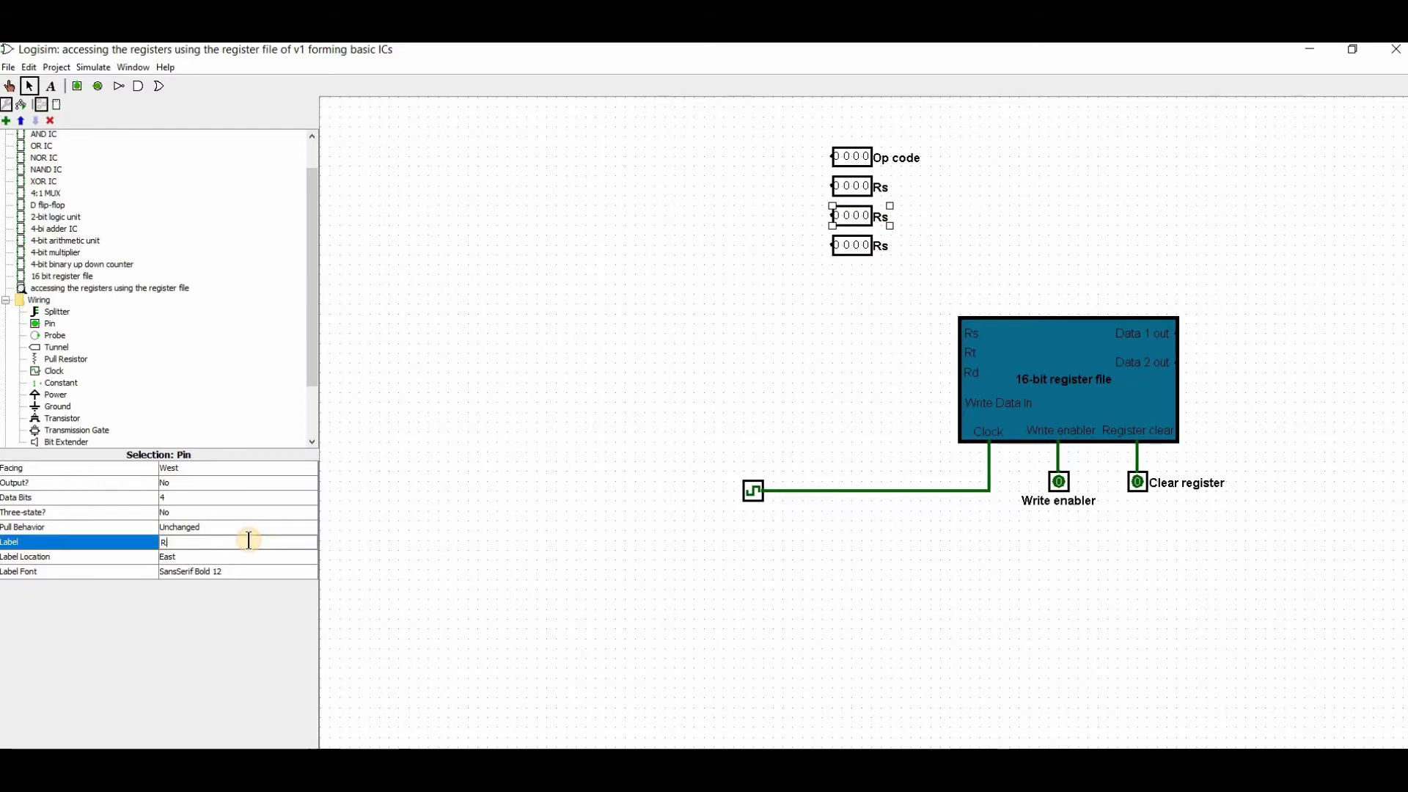
pyautogui.press('Return')
pyautogui.click(864, 246)
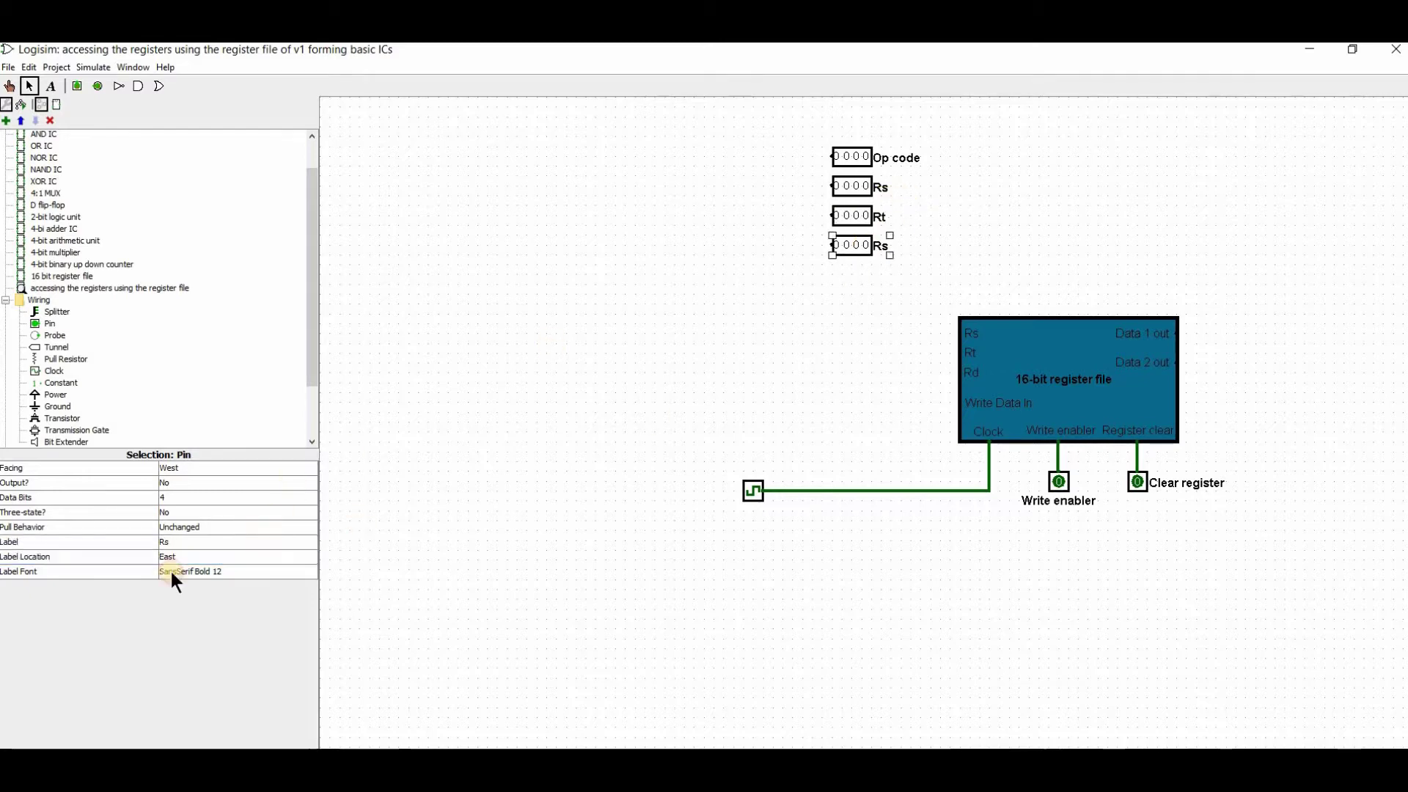
pyautogui.click(184, 546)
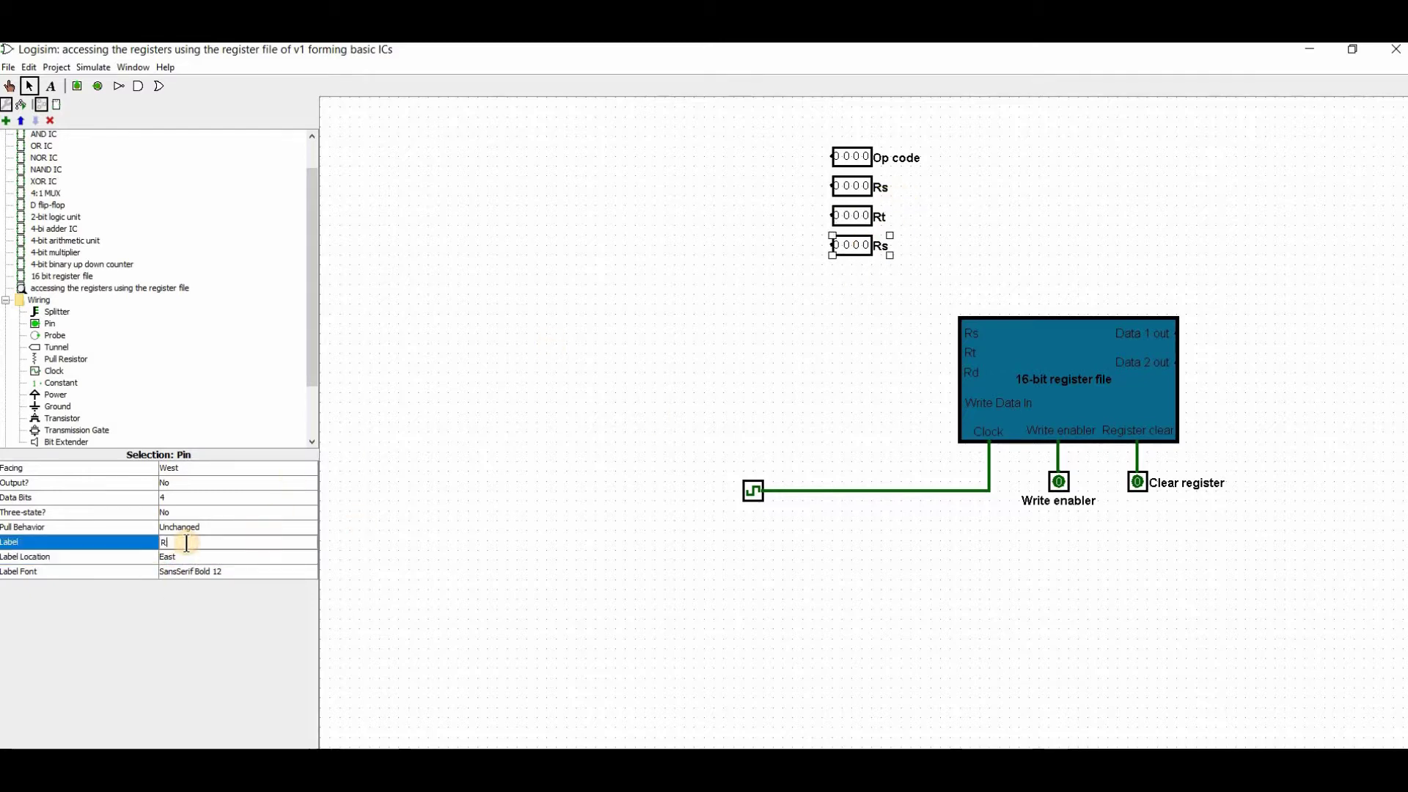
pyautogui.write('d')
pyautogui.press('Return')
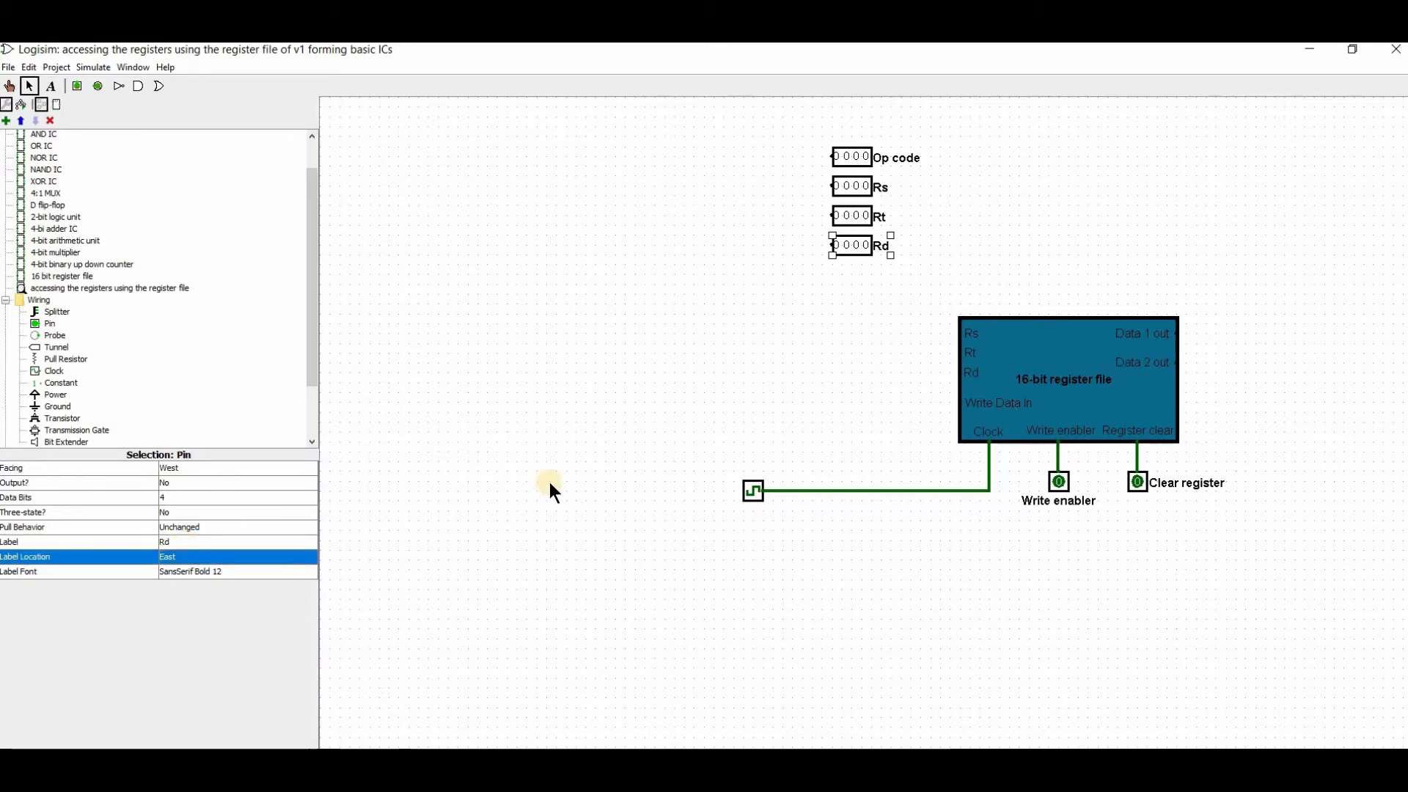
pyautogui.click(548, 482)
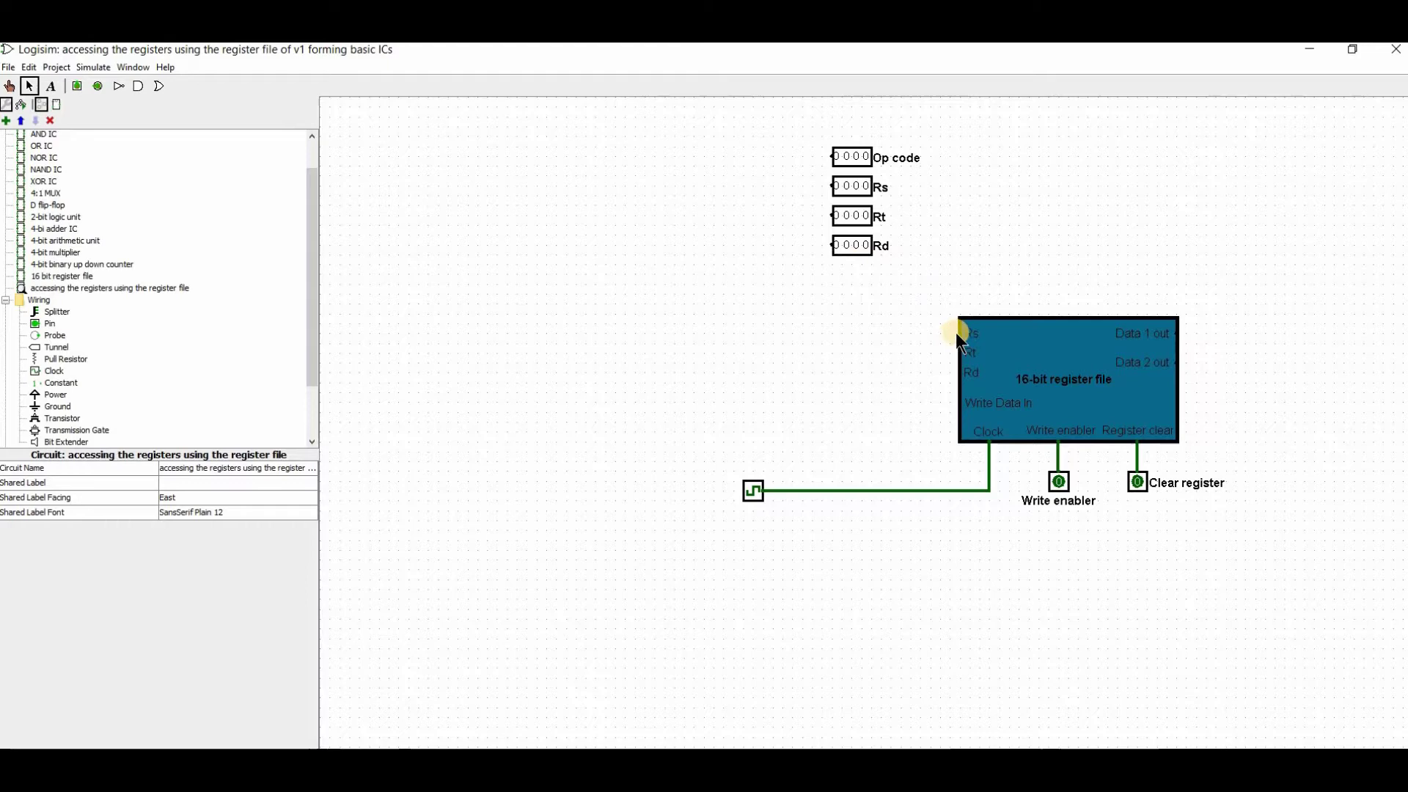
# Step: Draw wires linking the register file's Rs and Rd inputs to the Rs and Rd pins
pyautogui.moveTo(960, 334)
pyautogui.mouseDown()
pyautogui.moveTo(811, 213)
pyautogui.moveTo(815, 179)
pyautogui.moveTo(829, 183)
pyautogui.moveTo(808, 214)
pyautogui.moveTo(916, 345)
pyautogui.moveTo(958, 353)
pyautogui.mouseUp()
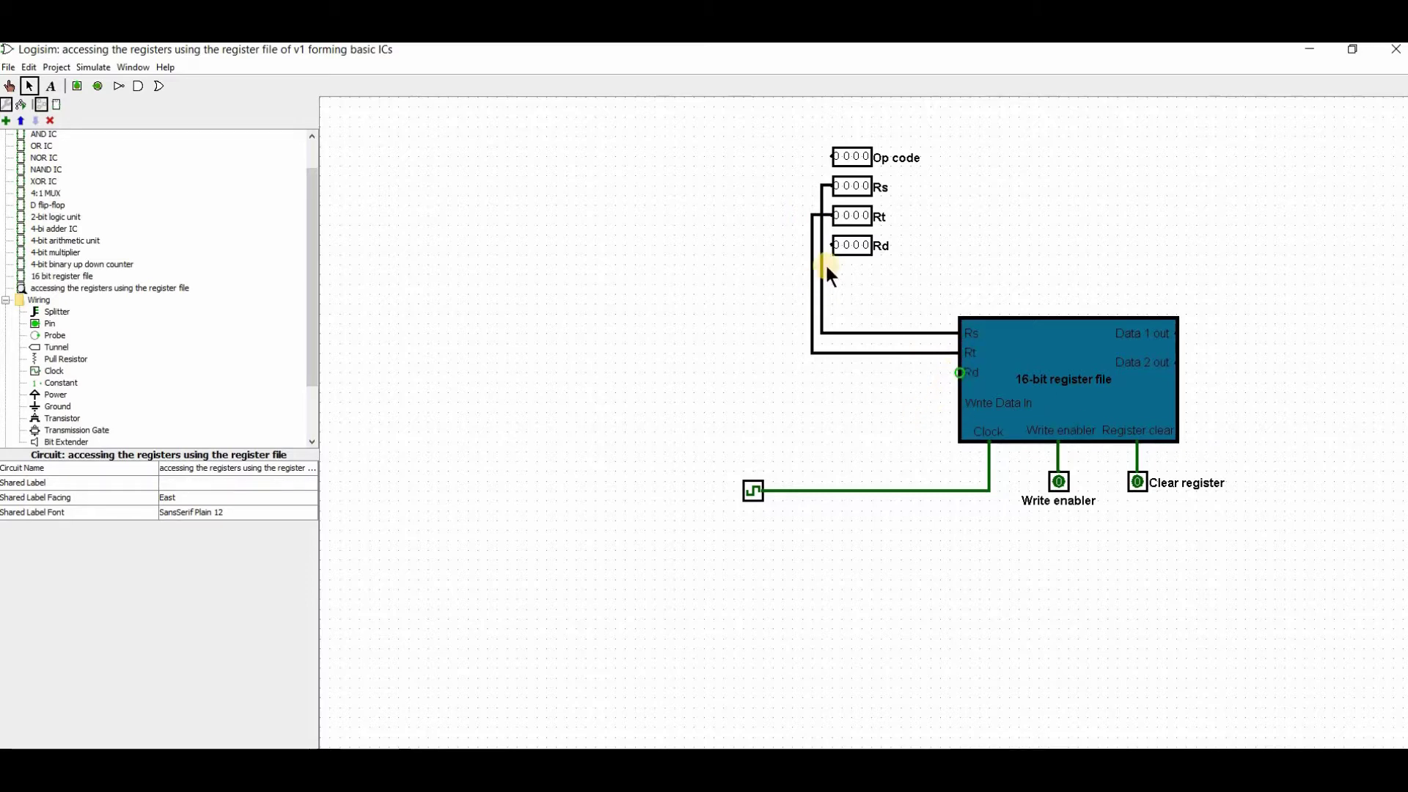
pyautogui.moveTo(801, 246)
pyautogui.mouseDown()
pyautogui.moveTo(842, 363)
pyautogui.moveTo(958, 373)
pyautogui.mouseUp()
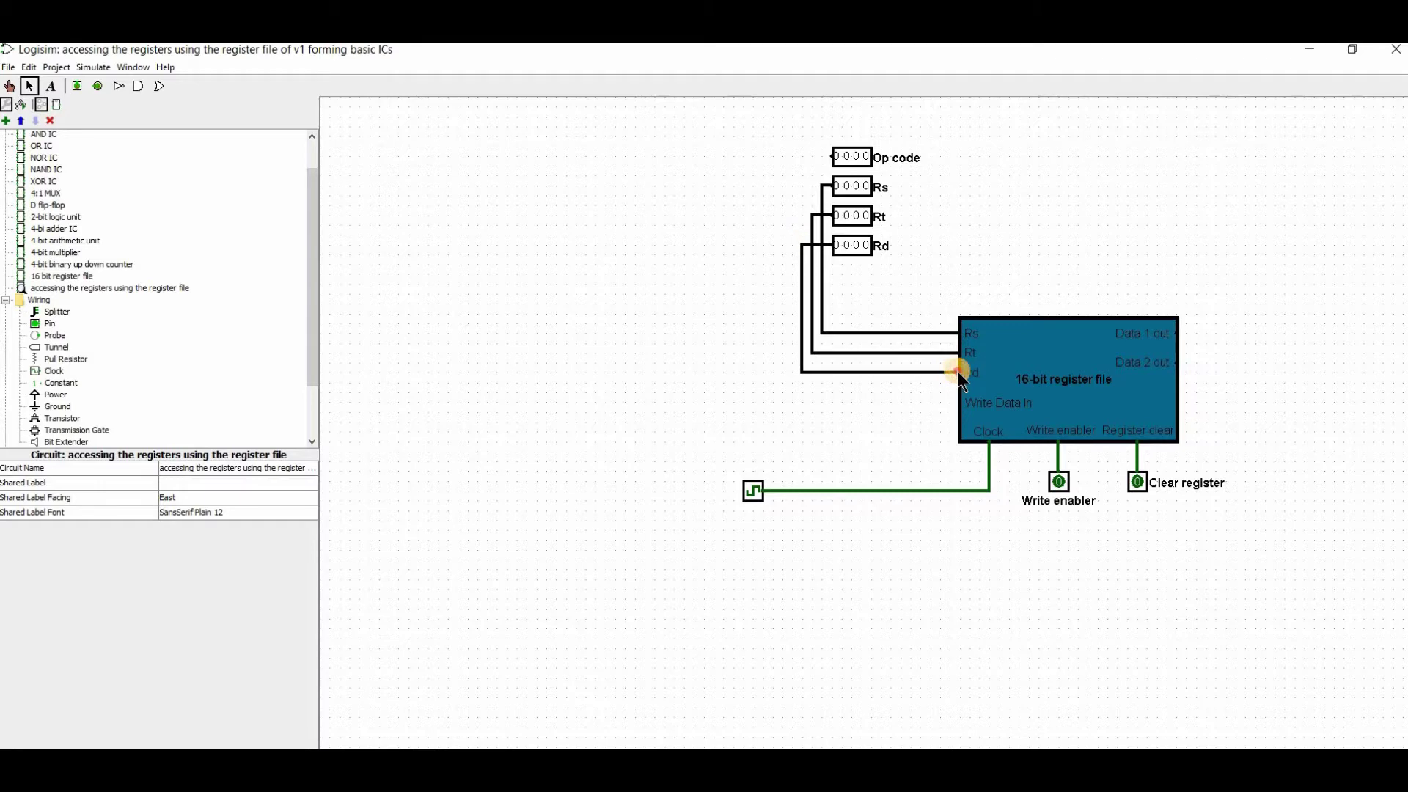
pyautogui.click(1019, 355)
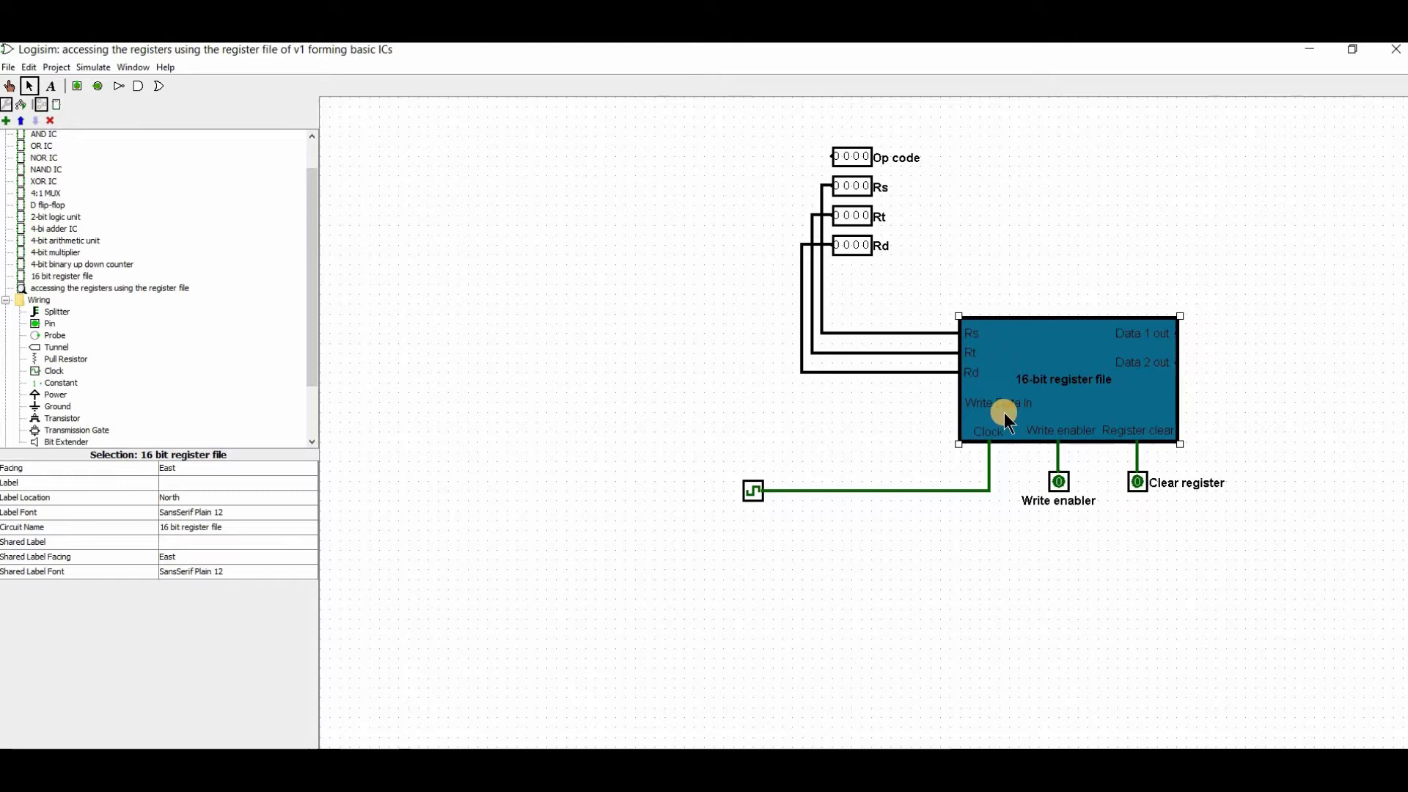
pyautogui.click(739, 490)
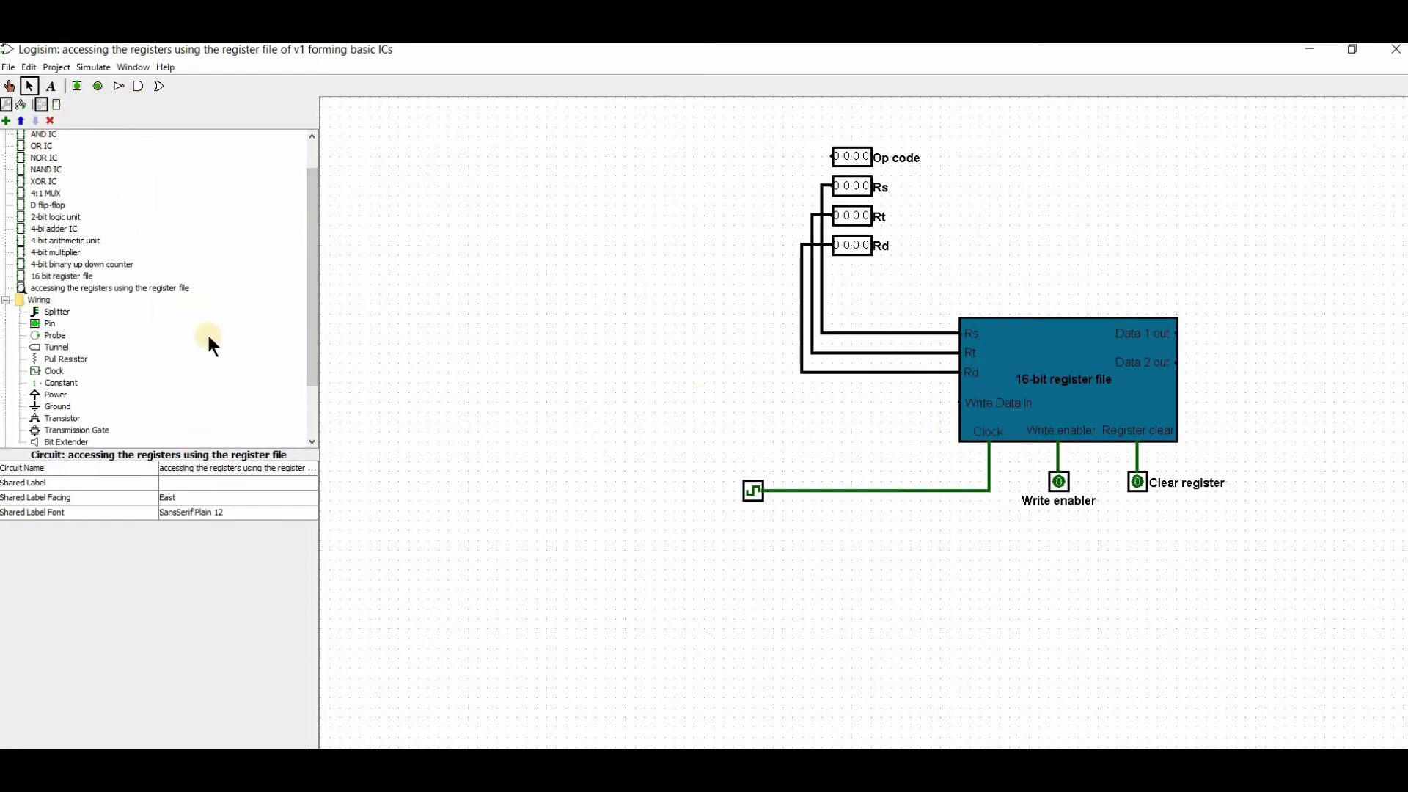
# Step: Place a 16-bit input pin labelled 'Write data' on the canvas
pyautogui.click(330, 244)
pyautogui.click(77, 86)
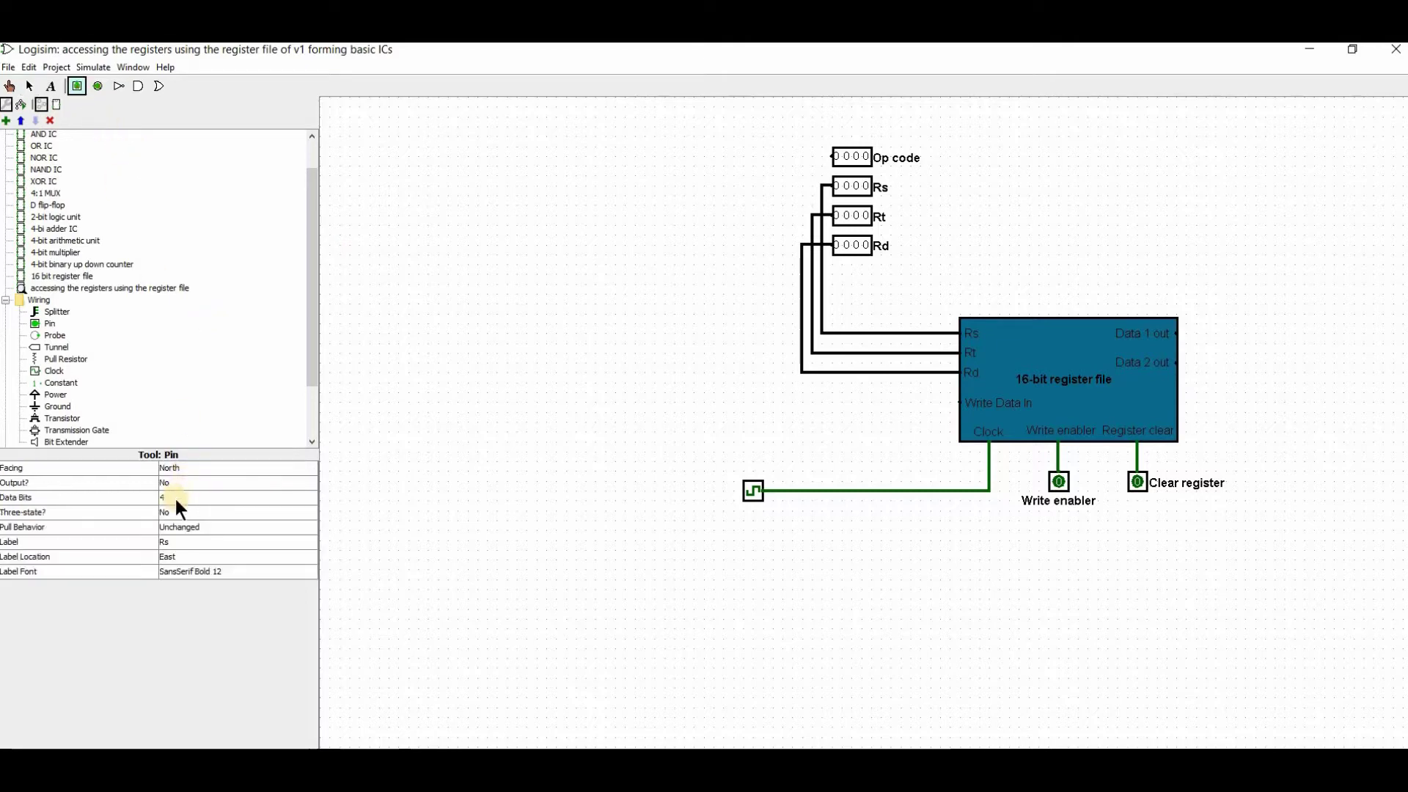
pyautogui.click(175, 498)
pyautogui.click(181, 549)
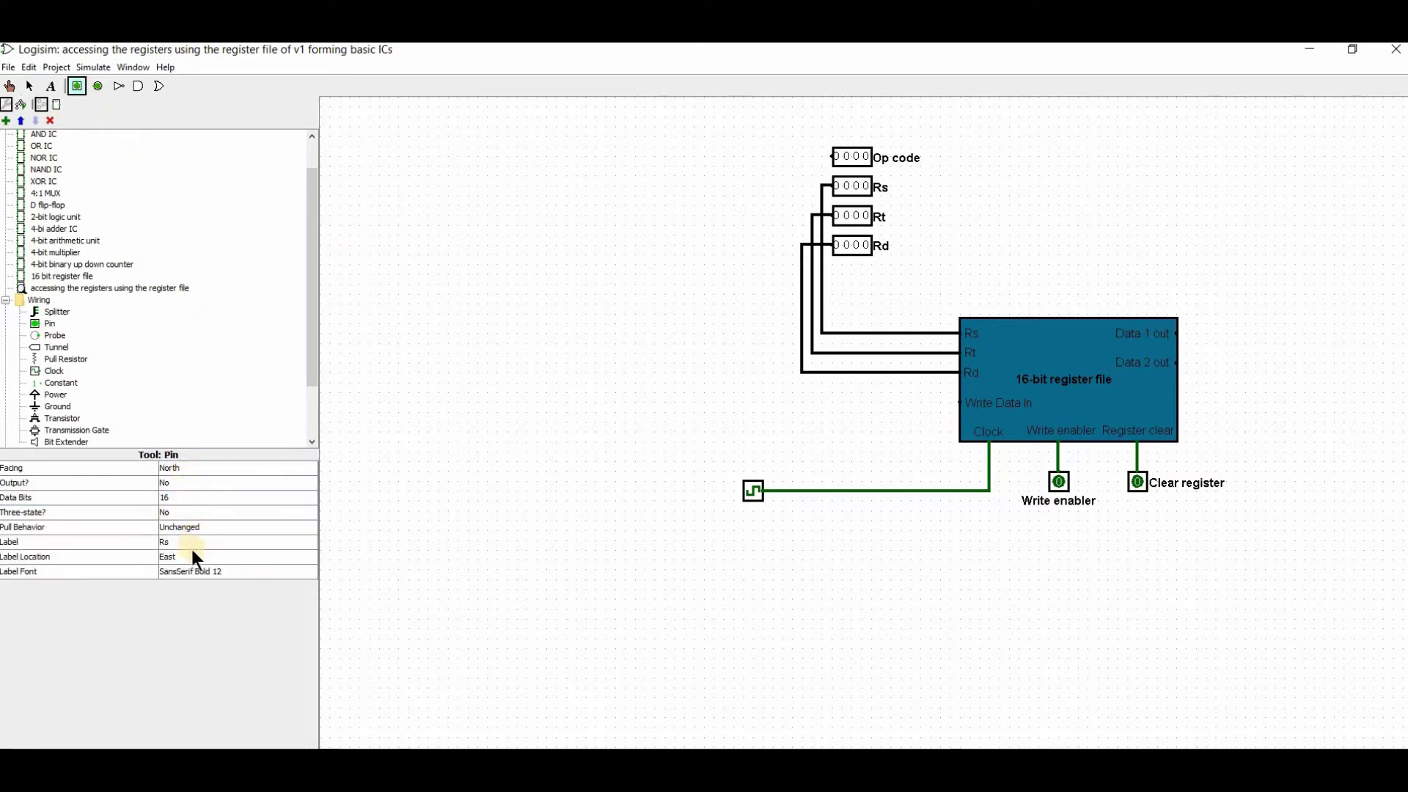
pyautogui.click(189, 542)
pyautogui.write('Rs')
pyautogui.press('BackSpace')
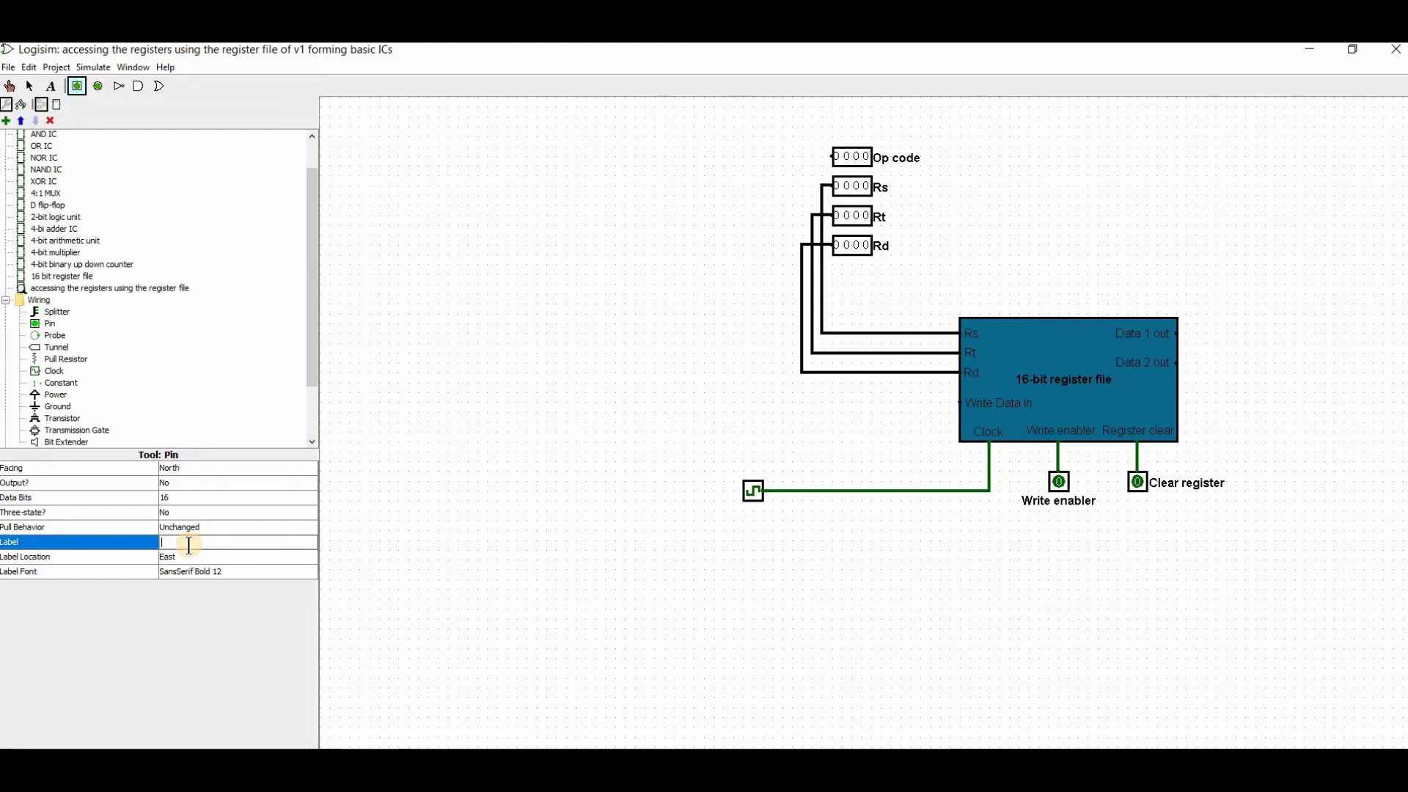
pyautogui.write('Write en')
pyautogui.write('ta')
pyautogui.press('Return')
pyautogui.click(490, 145)
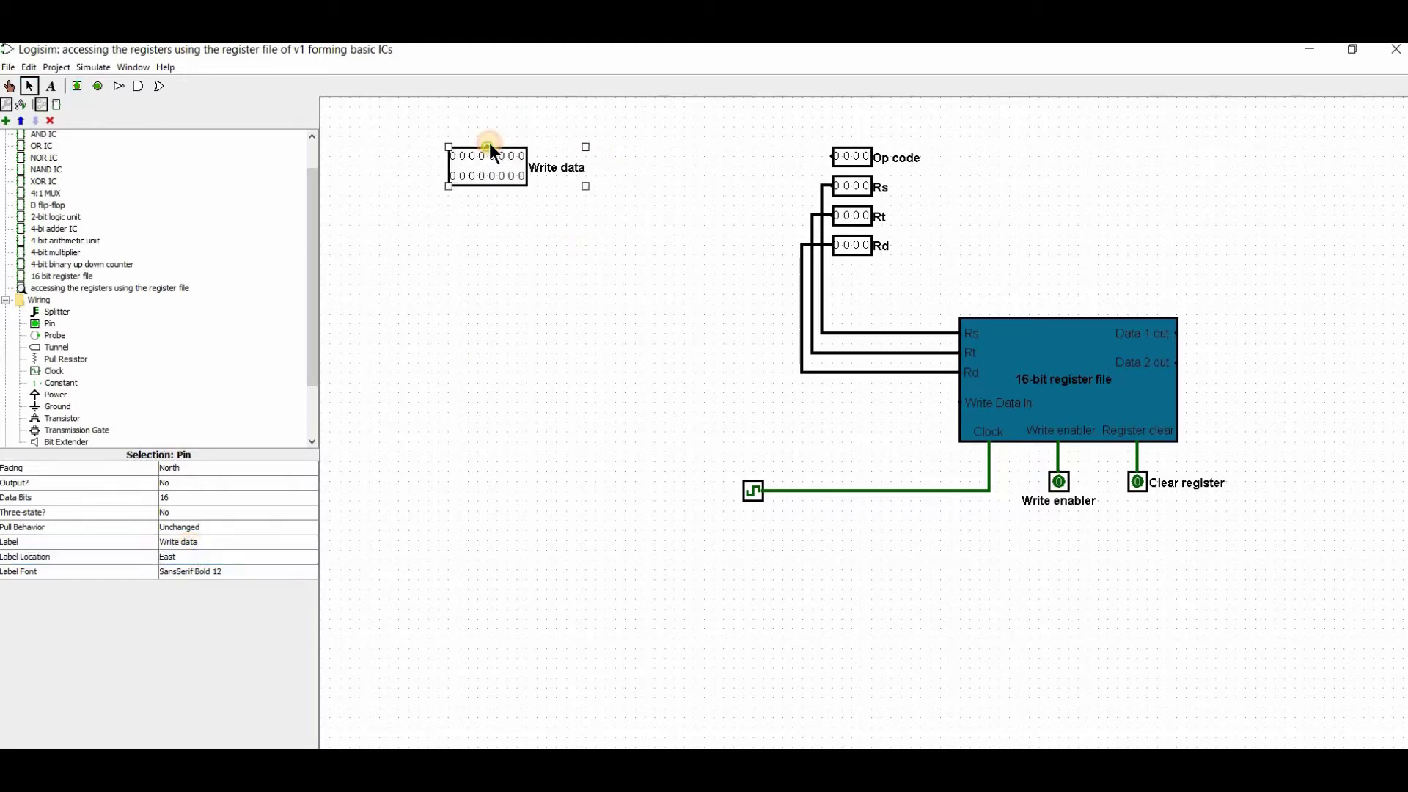
# Step: Face the Write data pin east, label it on the west, and wire it to Write Data in
pyautogui.click(228, 468)
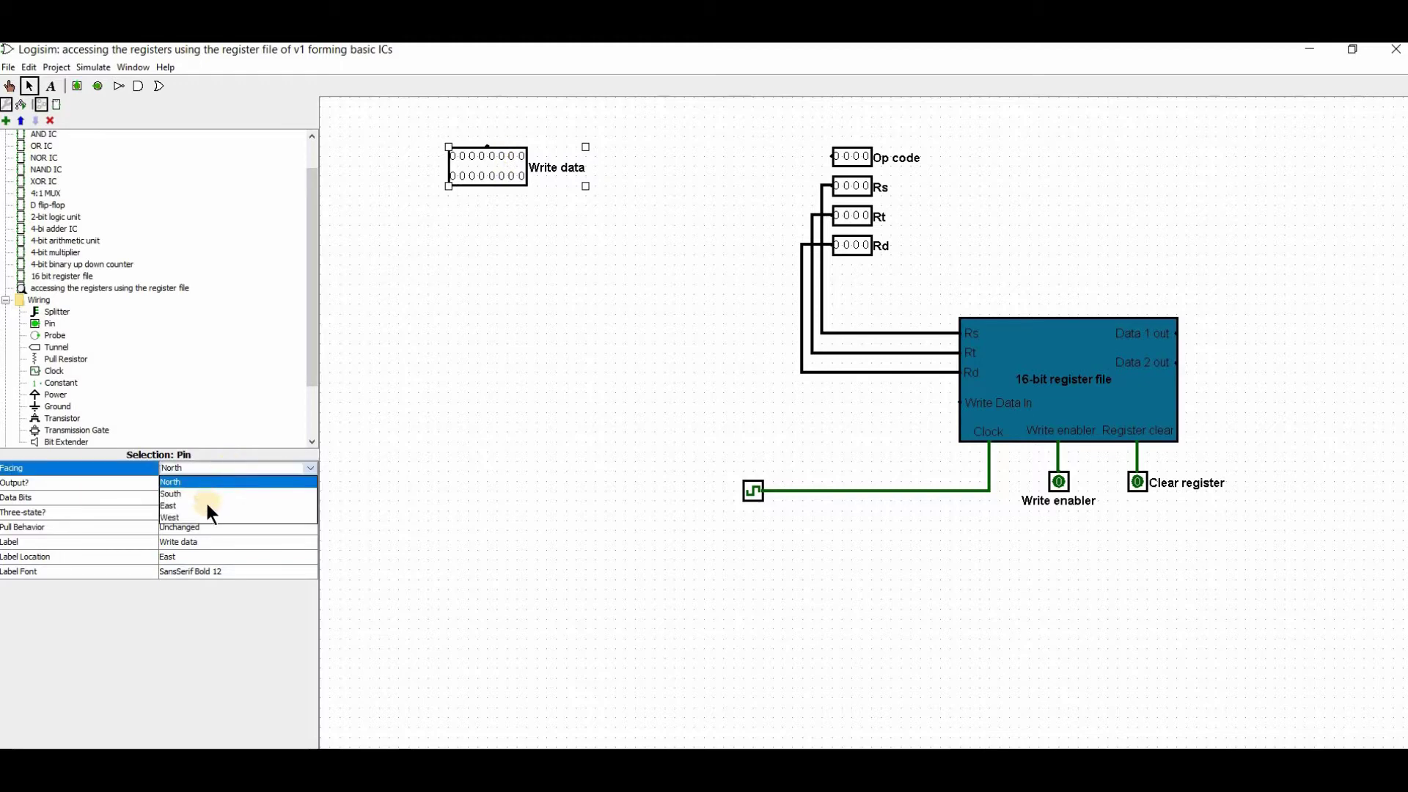
pyautogui.click(258, 489)
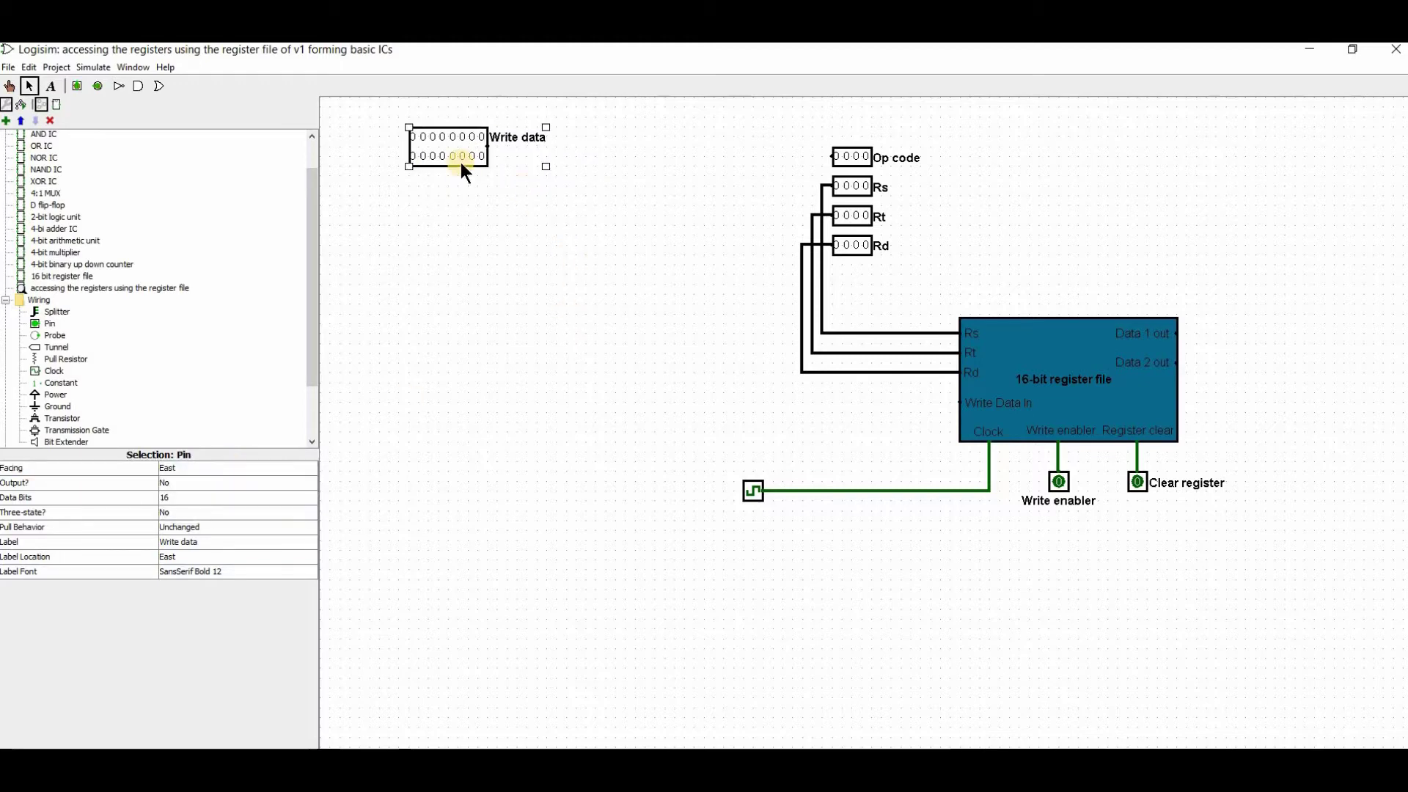
pyautogui.click(202, 556)
pyautogui.click(182, 606)
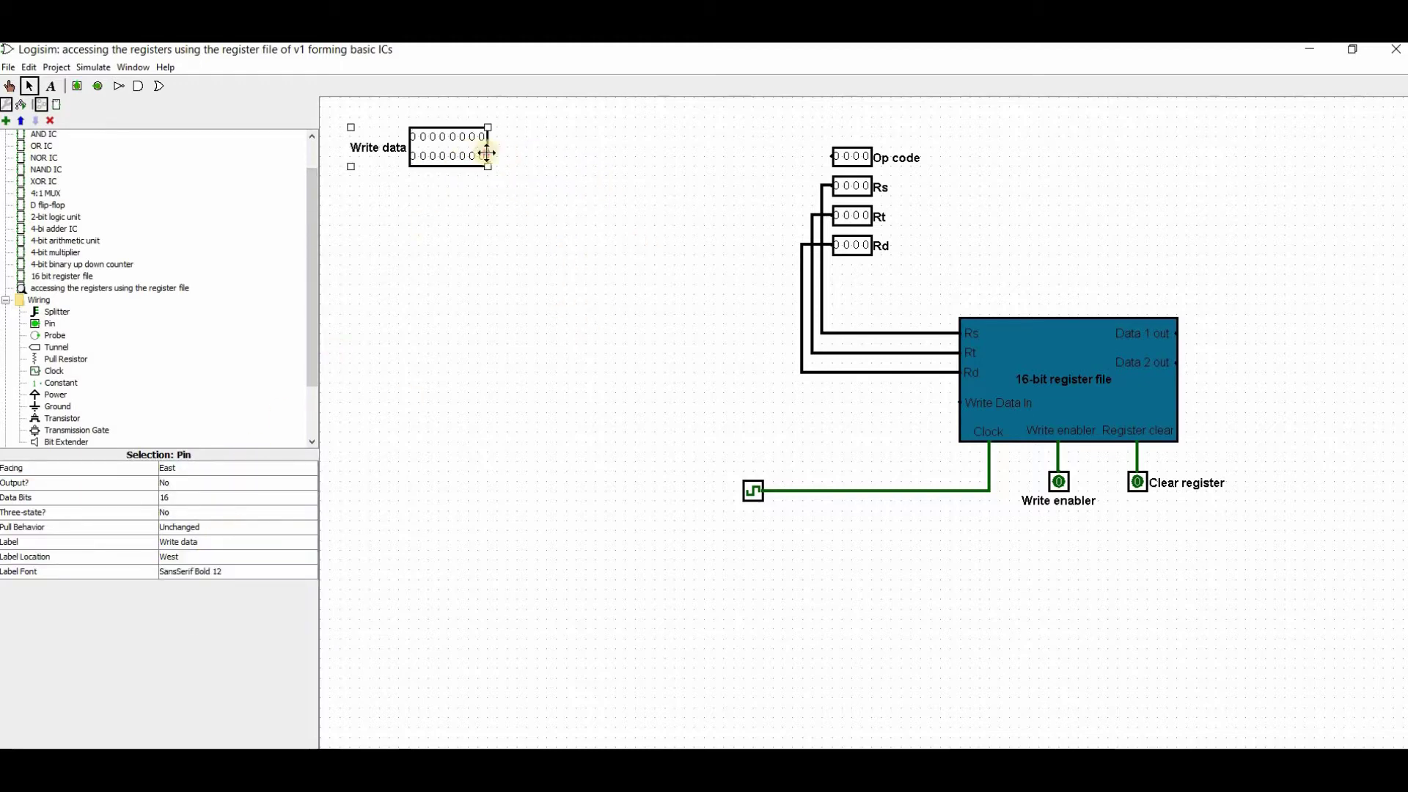
pyautogui.moveTo(480, 144)
pyautogui.mouseDown()
pyautogui.moveTo(598, 176)
pyautogui.moveTo(605, 157)
pyautogui.moveTo(792, 402)
pyautogui.mouseUp()
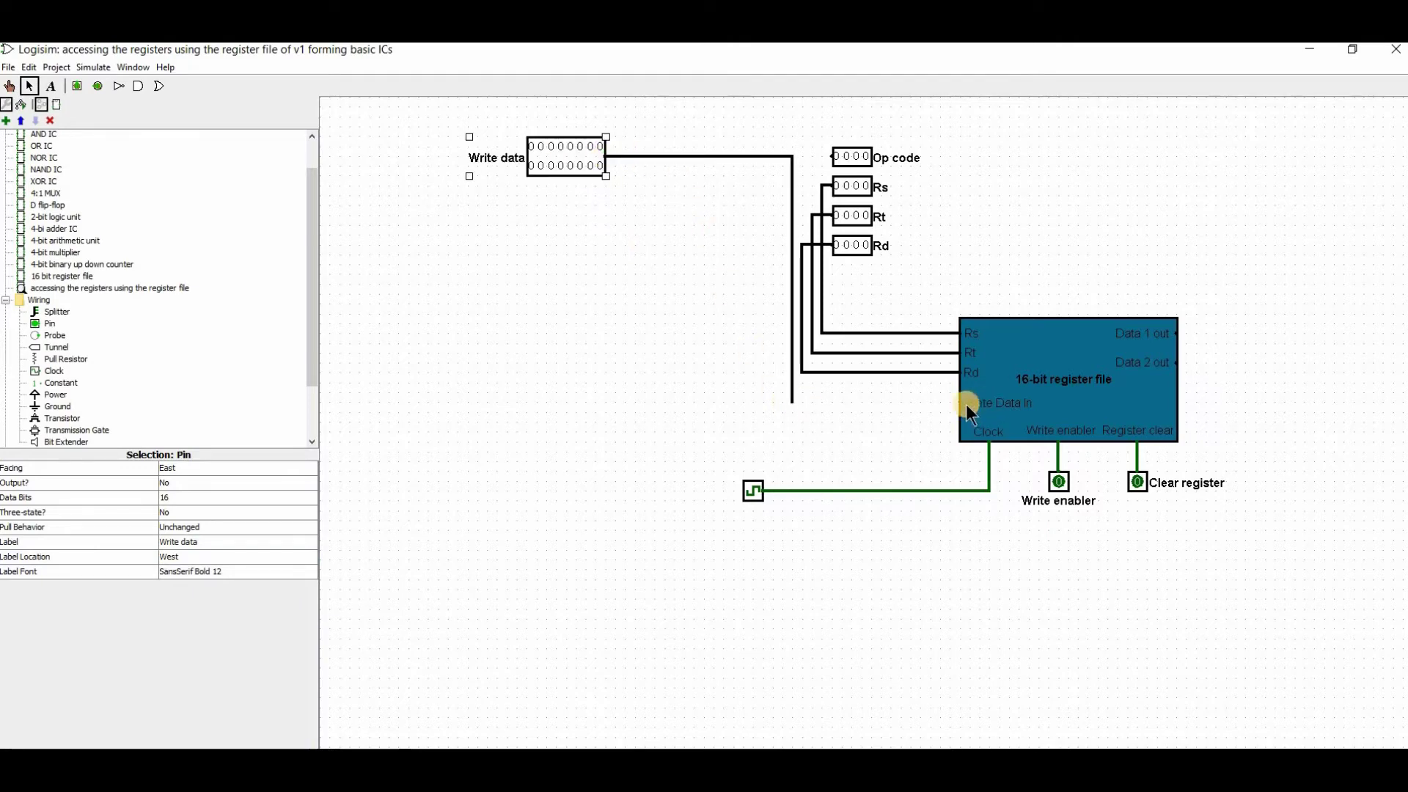
pyautogui.moveTo(963, 403); pyautogui.dragTo(791, 399)
pyautogui.click(623, 364)
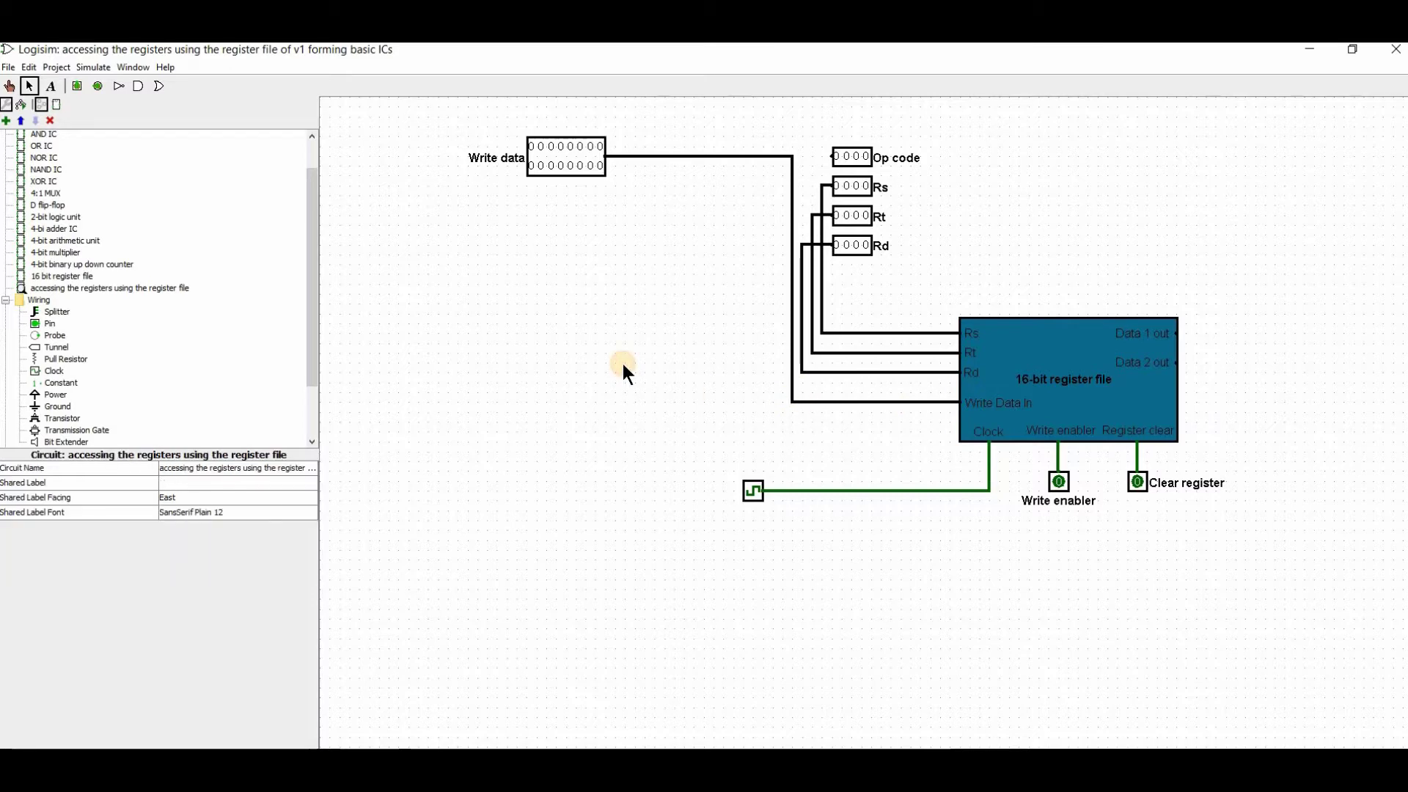
# Step: Pick the ROM from Memory and set its address width to 16 bits
pyautogui.scroll(-2, 80, 359)
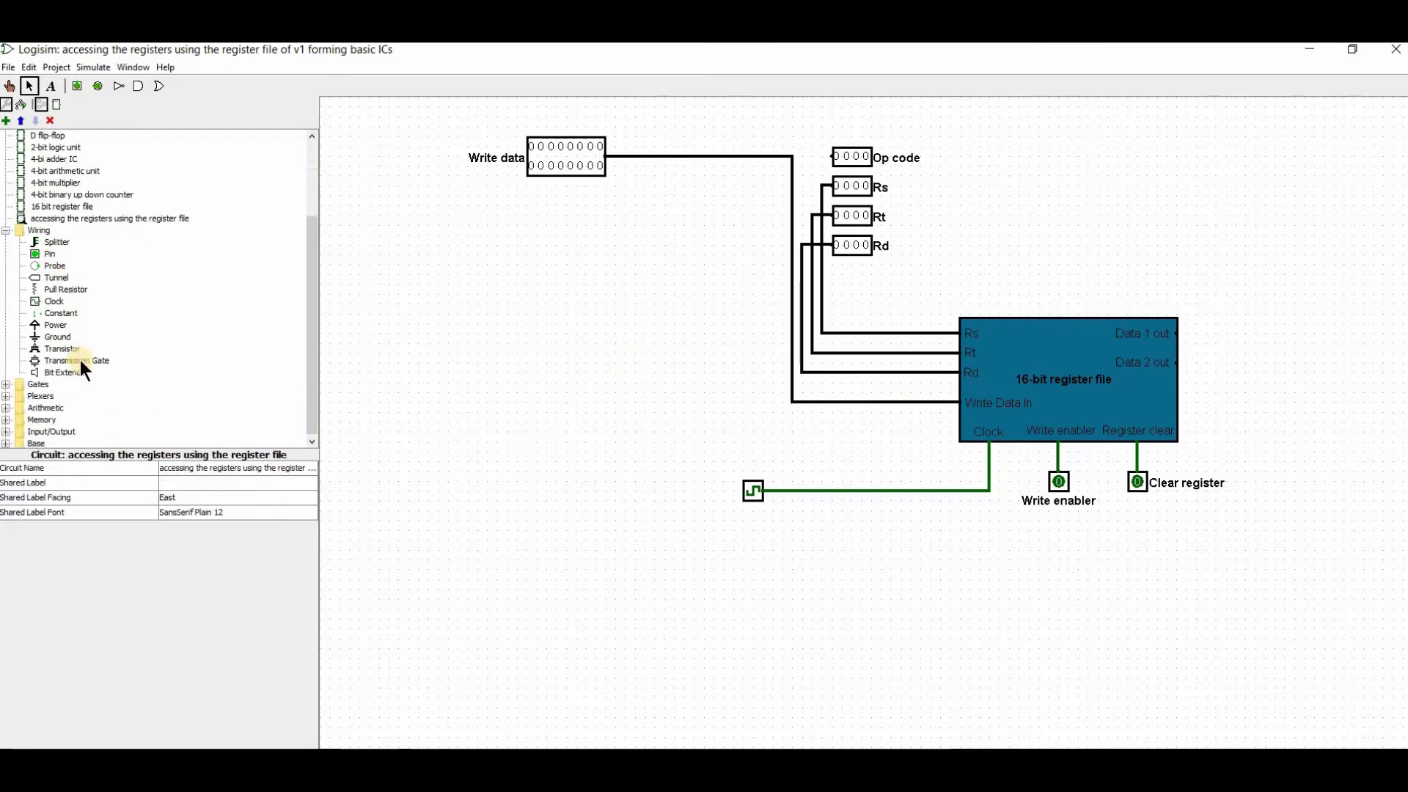
pyautogui.doubleClick(40, 417)
pyautogui.click(52, 407)
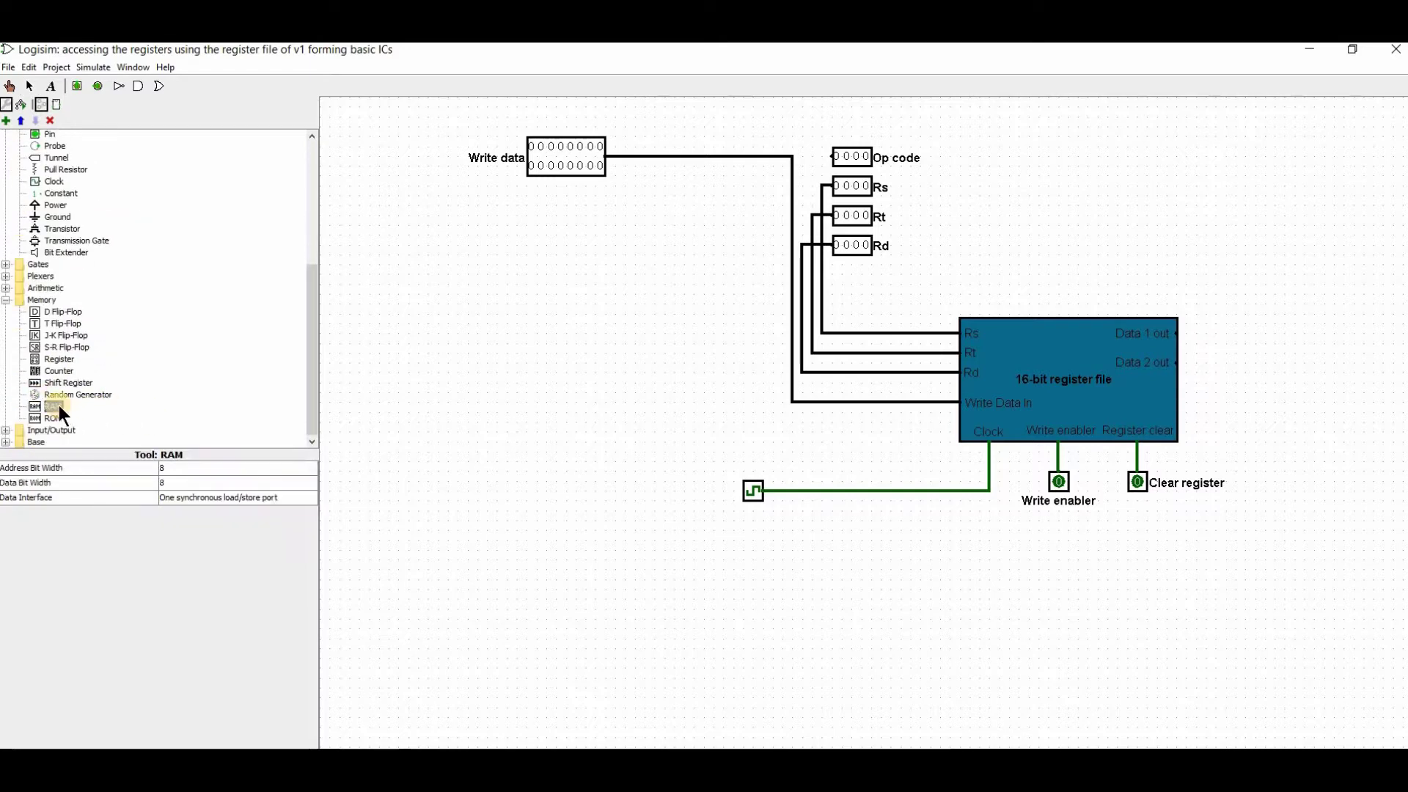
pyautogui.click(53, 418)
pyautogui.click(176, 467)
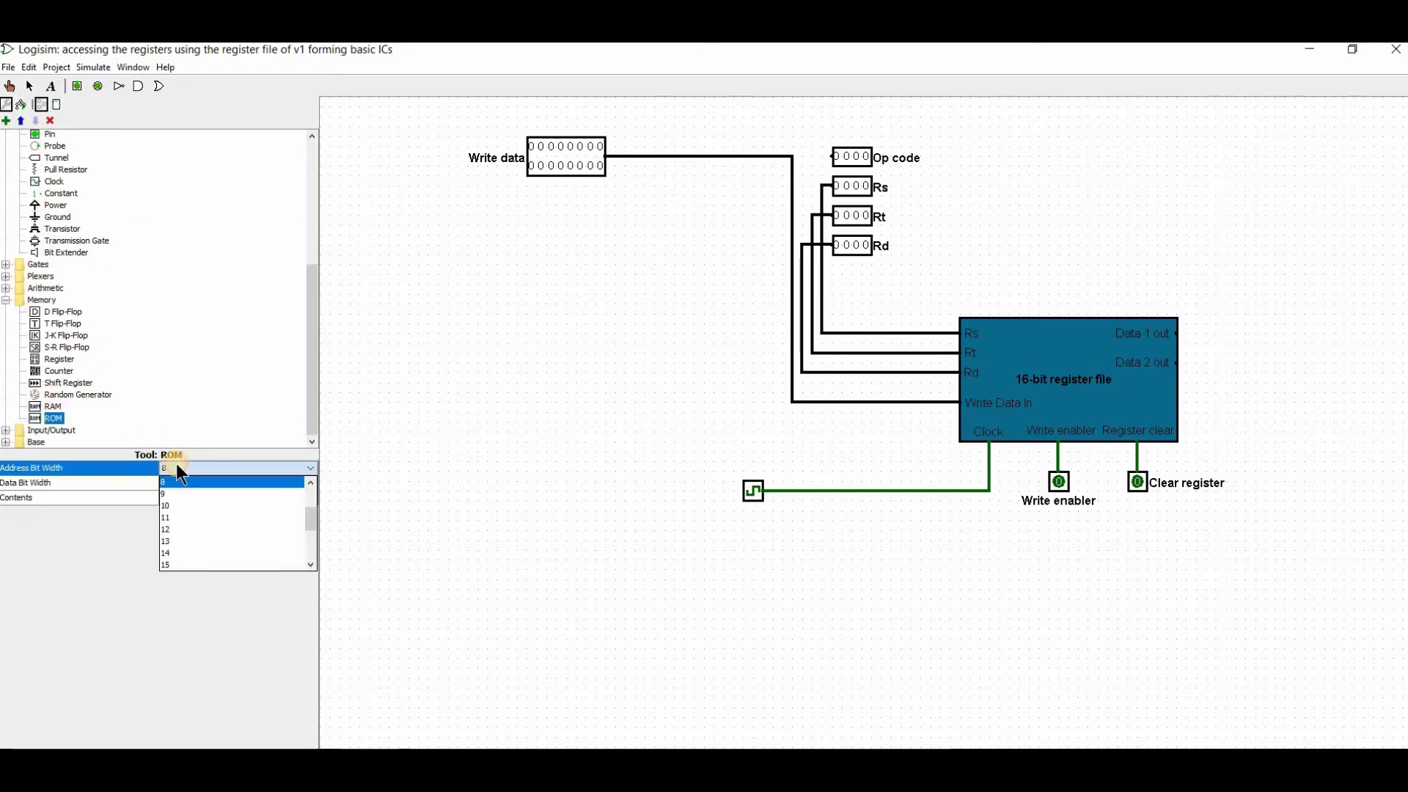
pyautogui.scroll(-2, 181, 550)
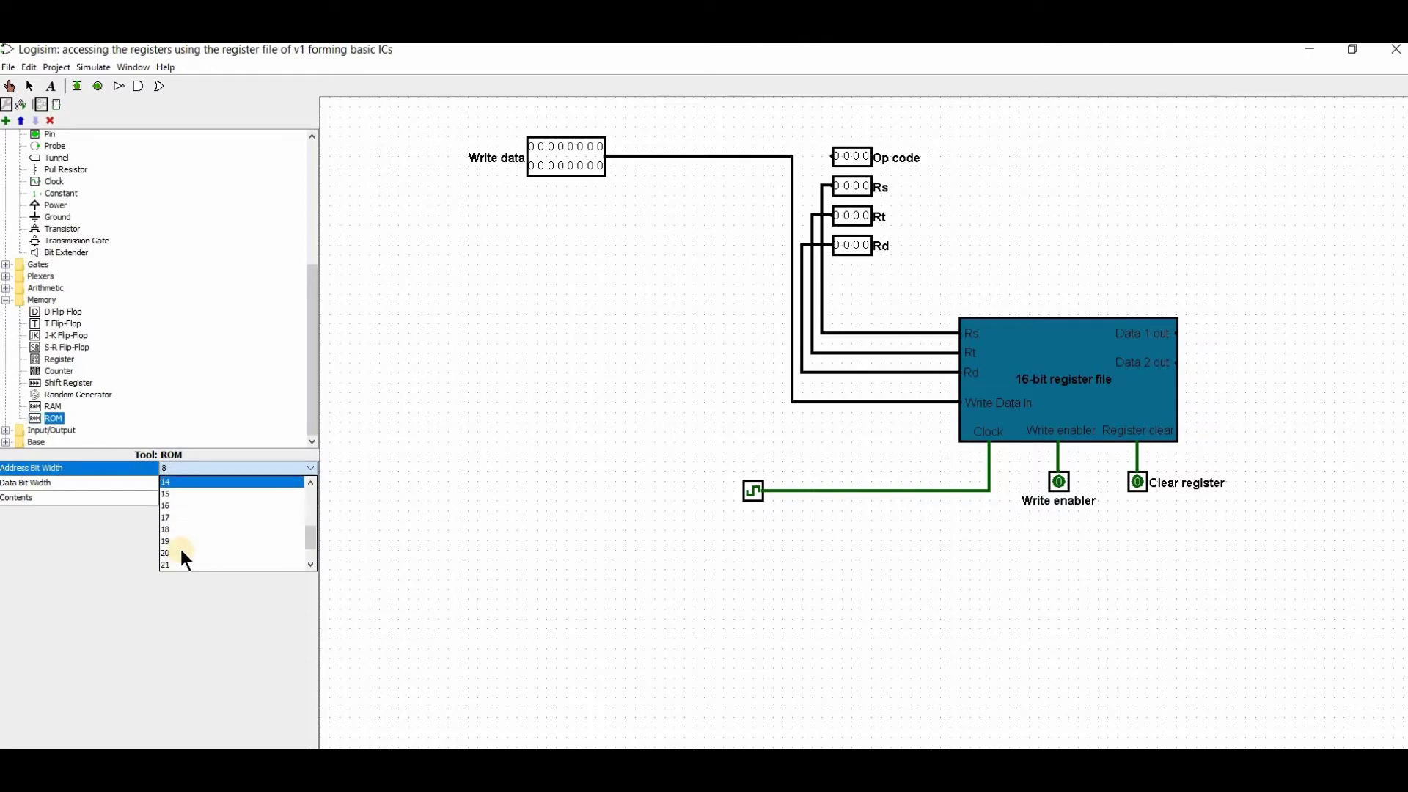
pyautogui.click(178, 506)
# Step: Place the ROM left of the register file with a 16-bit data width
pyautogui.click(179, 478)
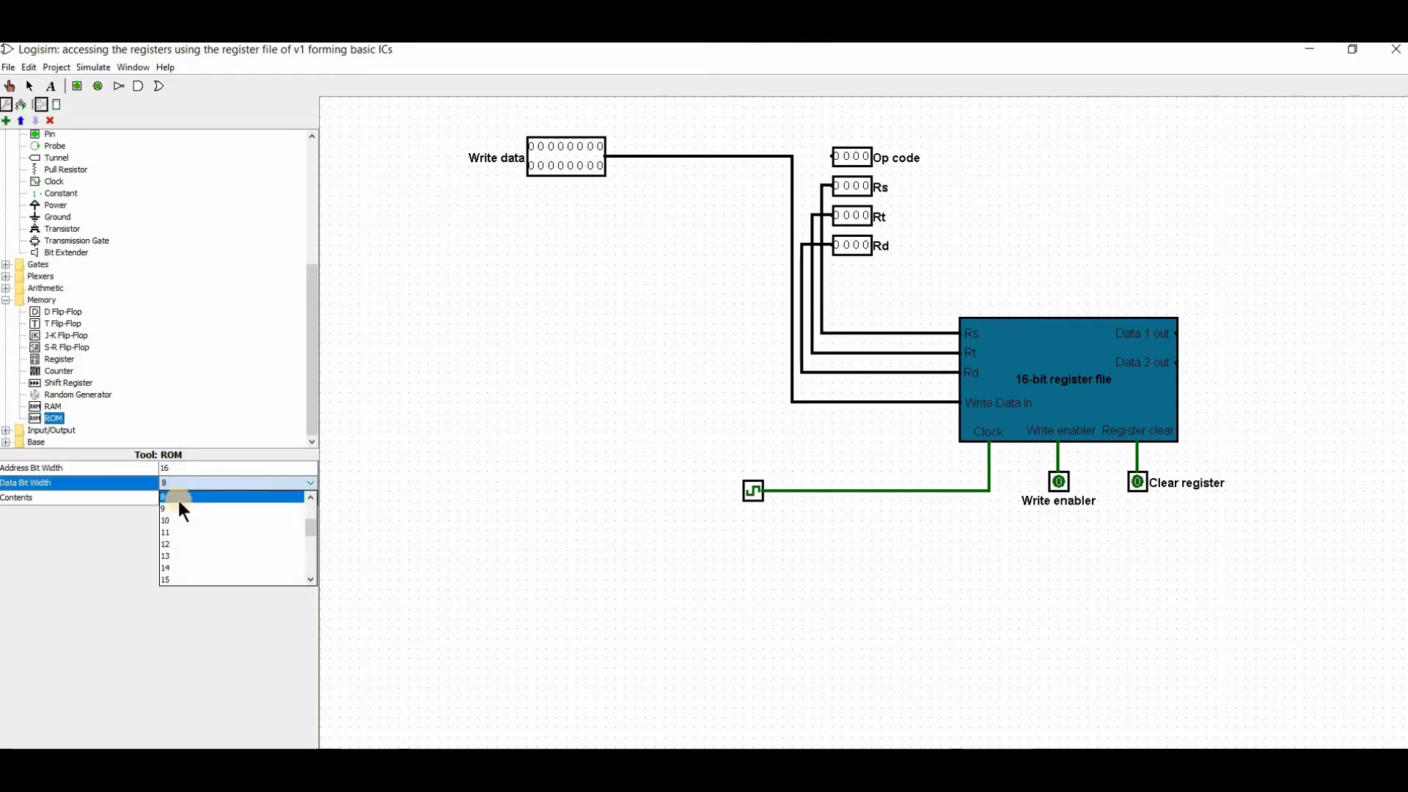
pyautogui.click(179, 579)
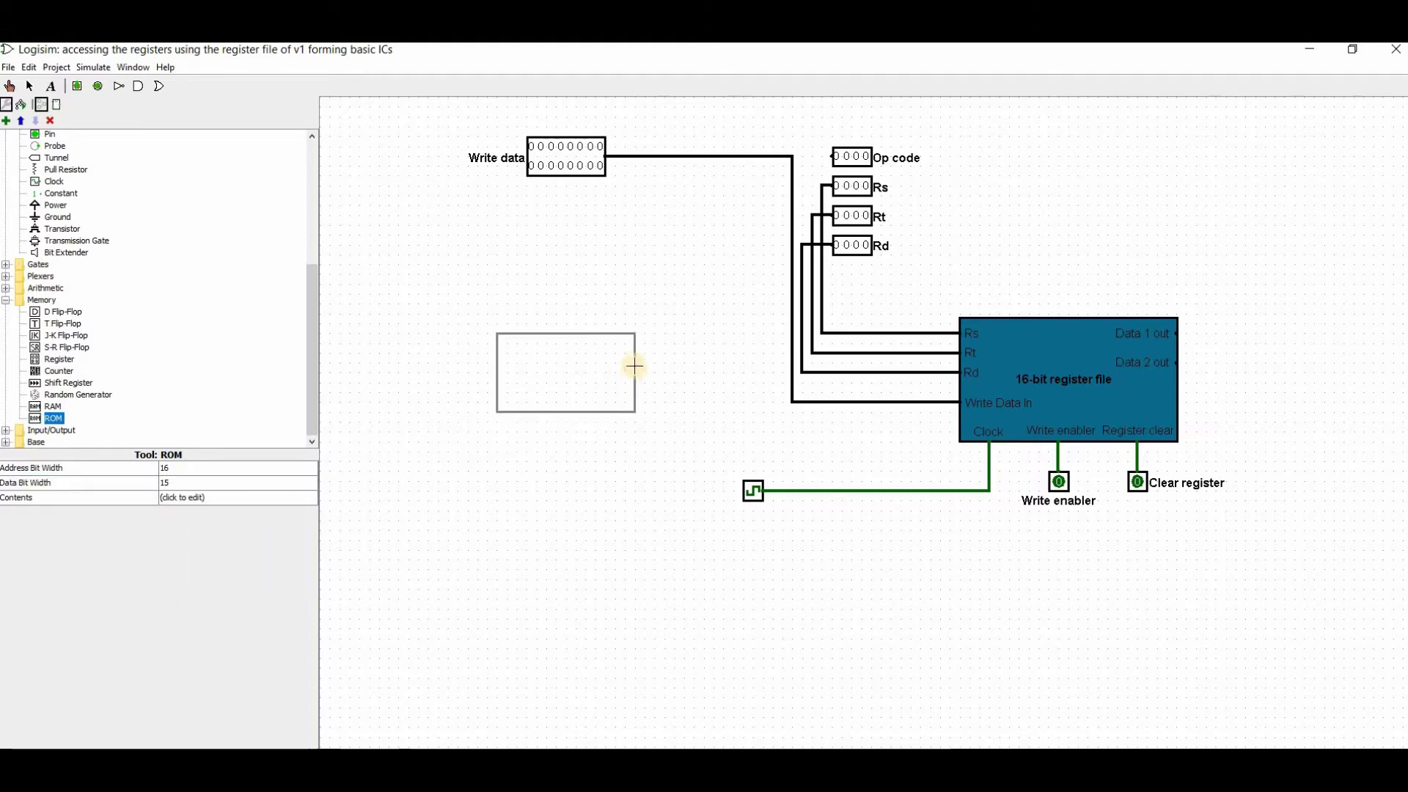
pyautogui.click(639, 360)
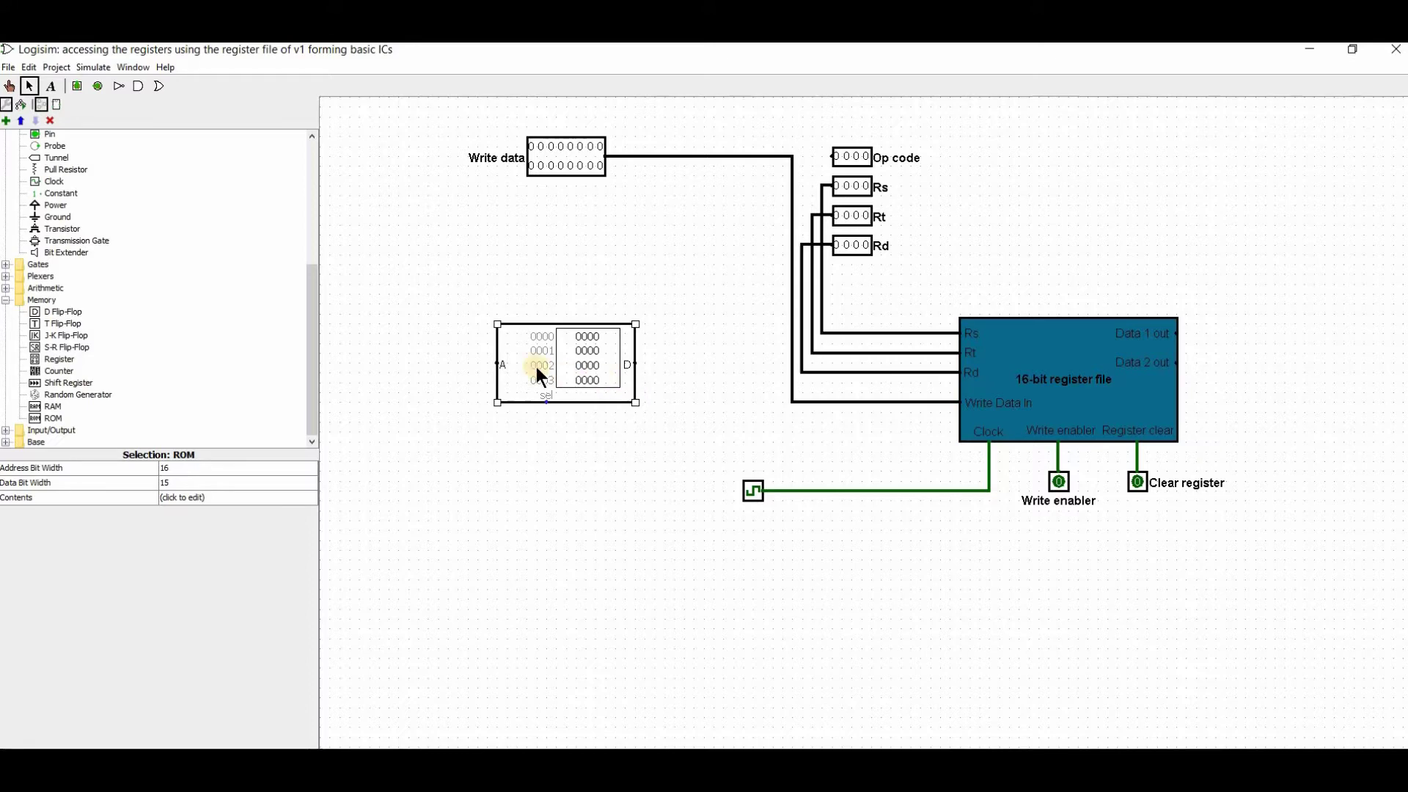
pyautogui.click(203, 481)
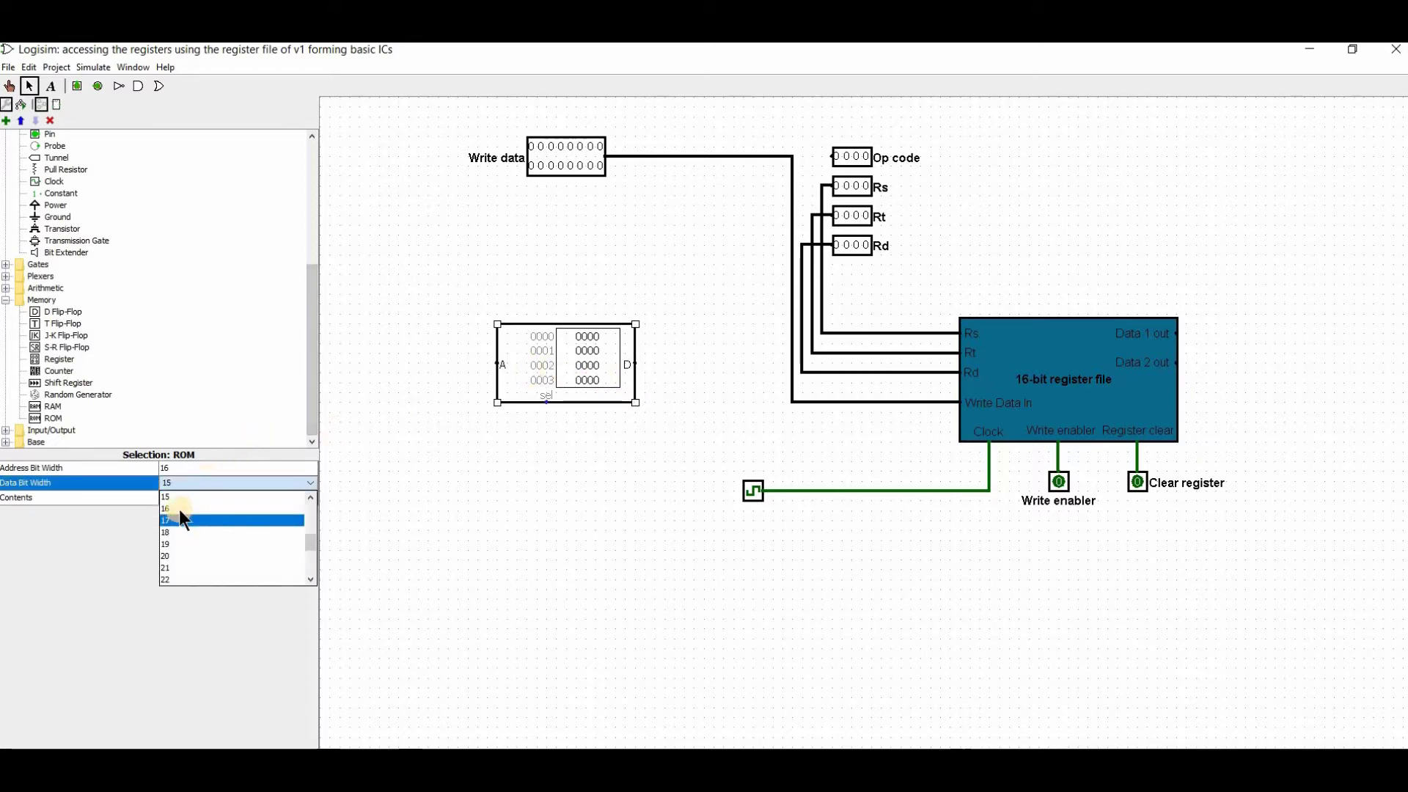
pyautogui.click(583, 447)
pyautogui.click(588, 446)
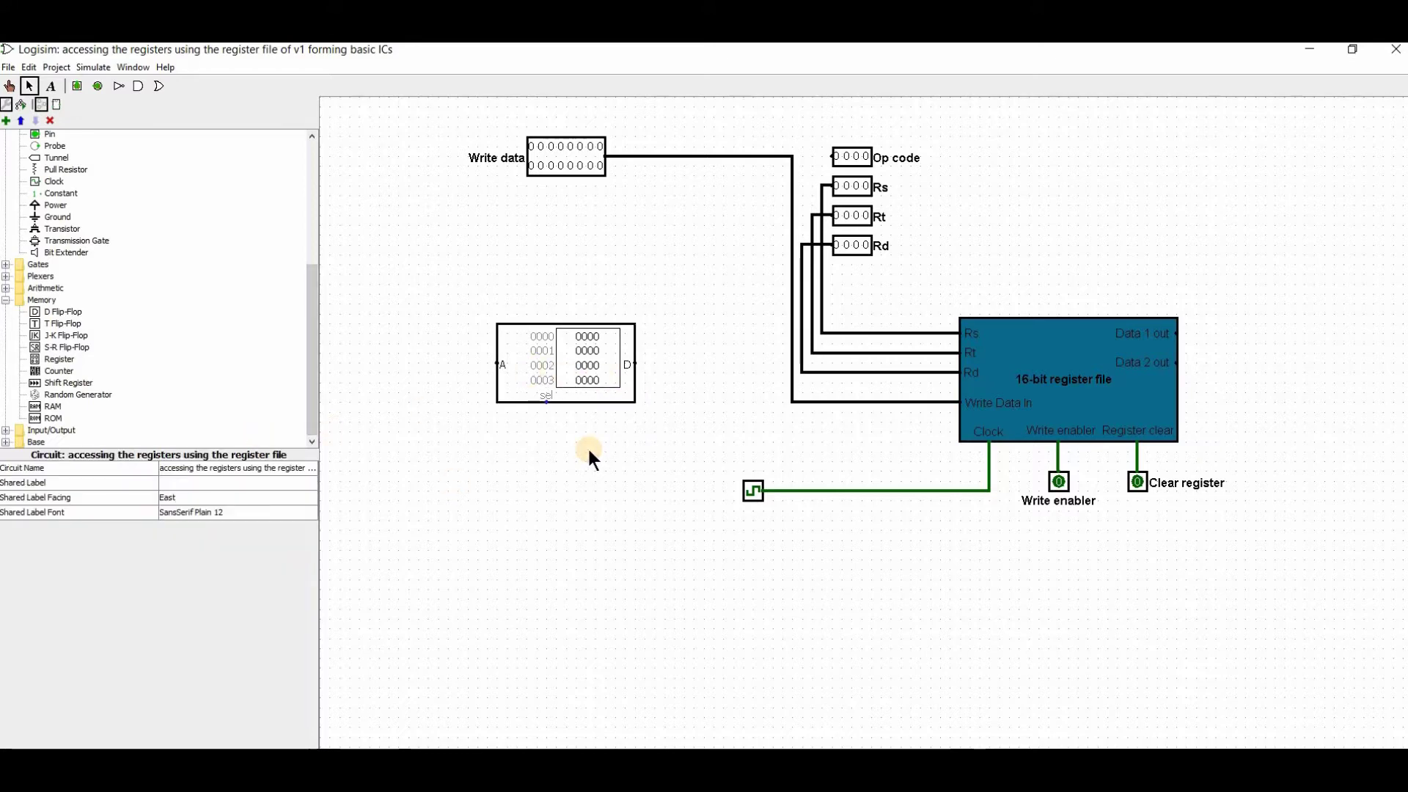
pyautogui.click(572, 386)
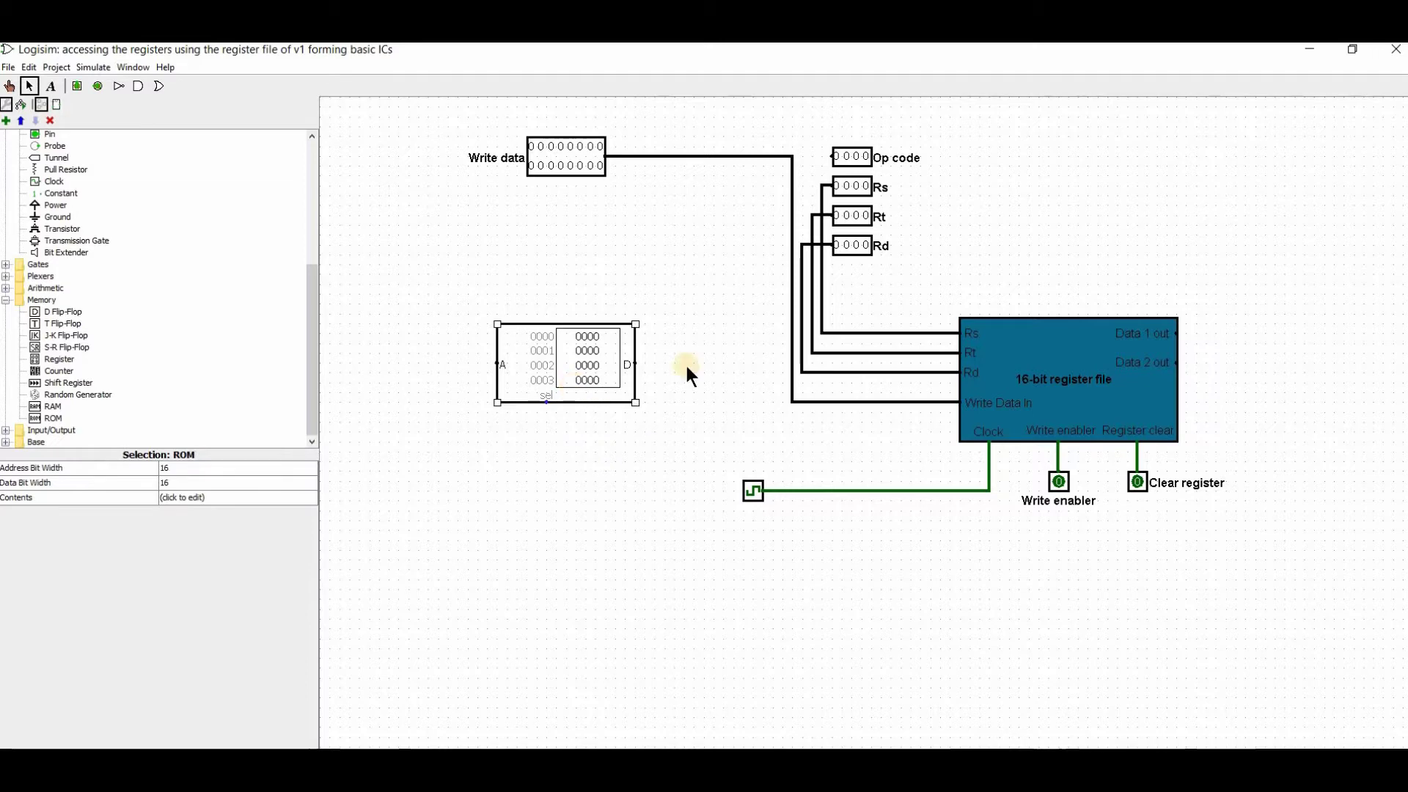
# Step: Run a wire up from the ROM's data output and attach a fan-out 4, 16-bit-input splitter
pyautogui.moveTo(654, 360); pyautogui.dragTo(654, 337)
pyautogui.scroll(4, 51, 267)
pyautogui.click(62, 254)
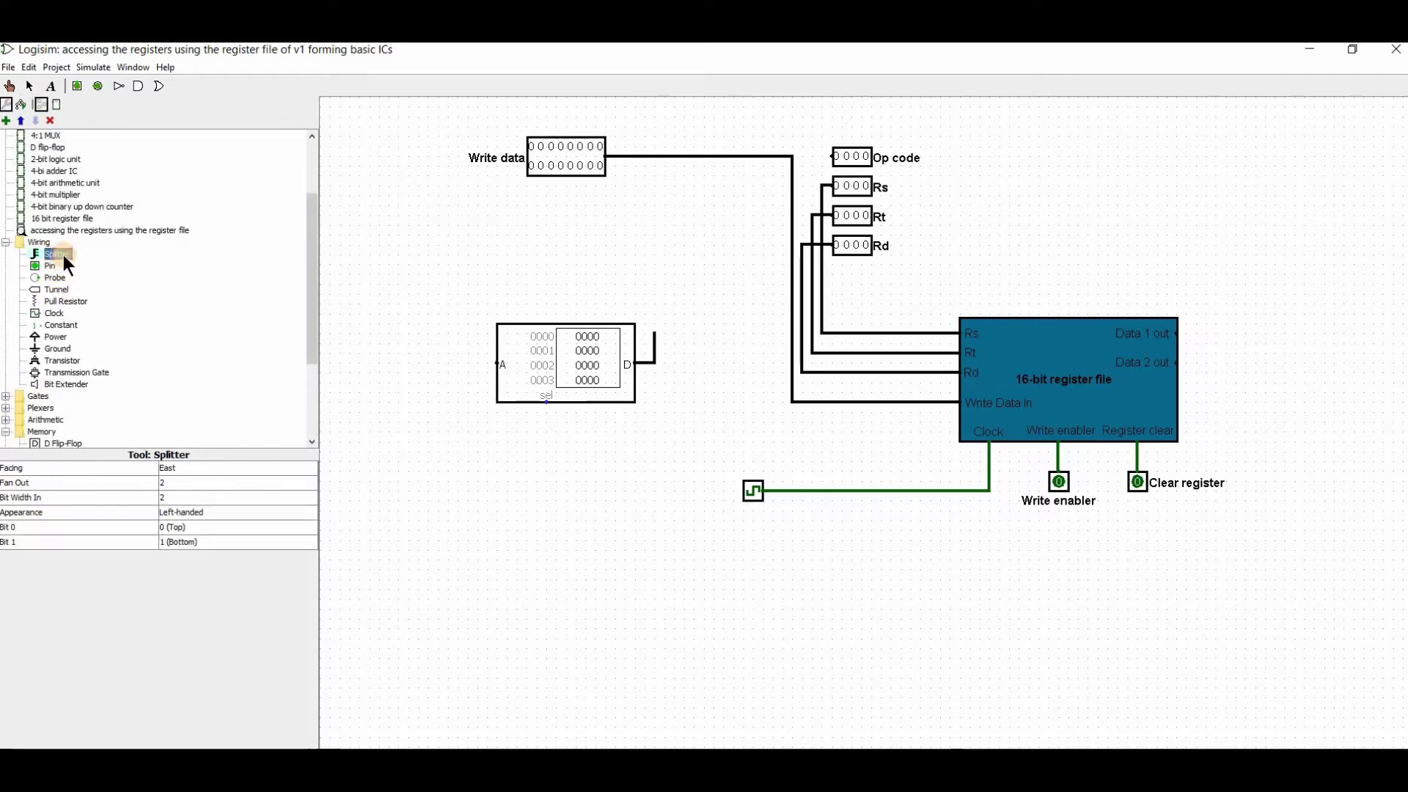
pyautogui.click(187, 476)
pyautogui.click(178, 519)
pyautogui.click(178, 497)
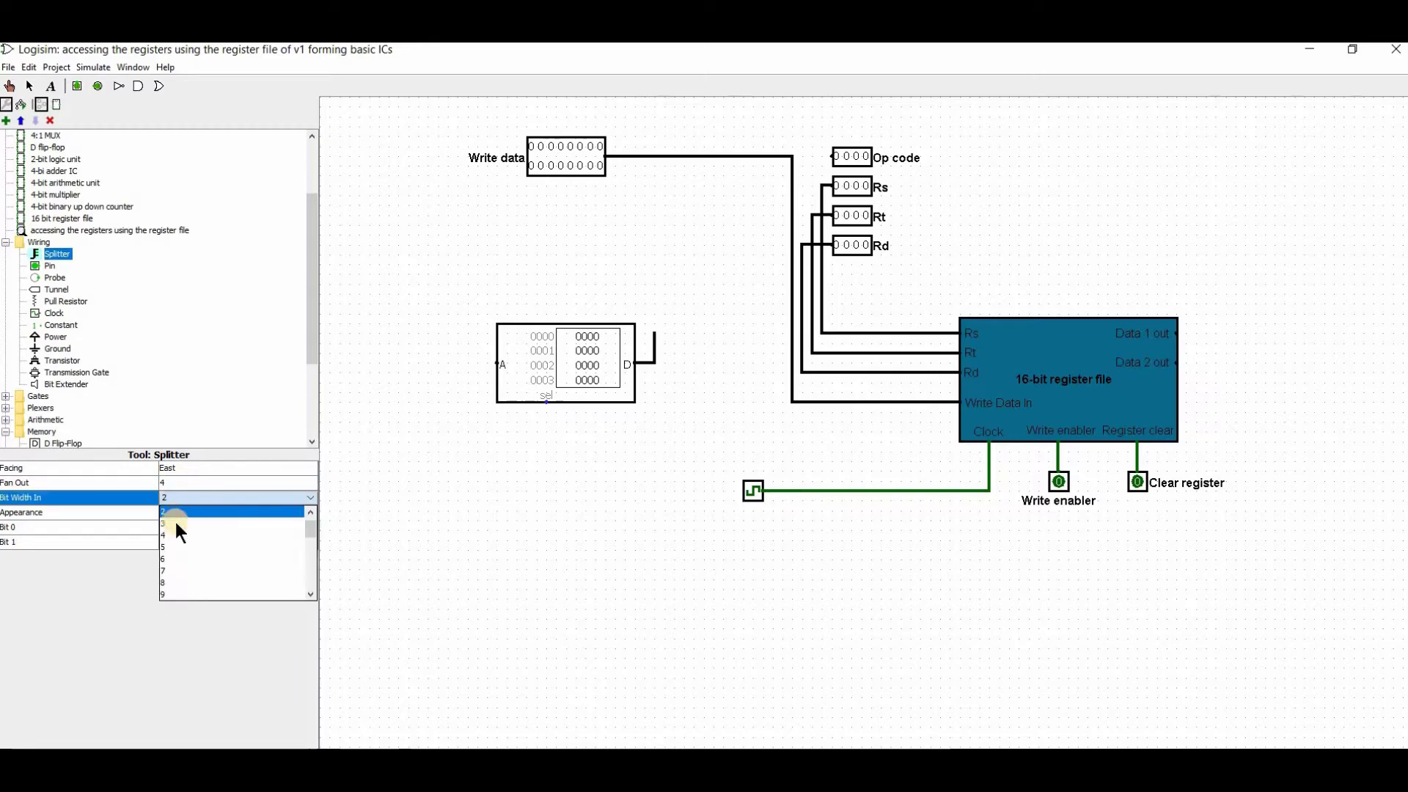
pyautogui.scroll(-3, 176, 557)
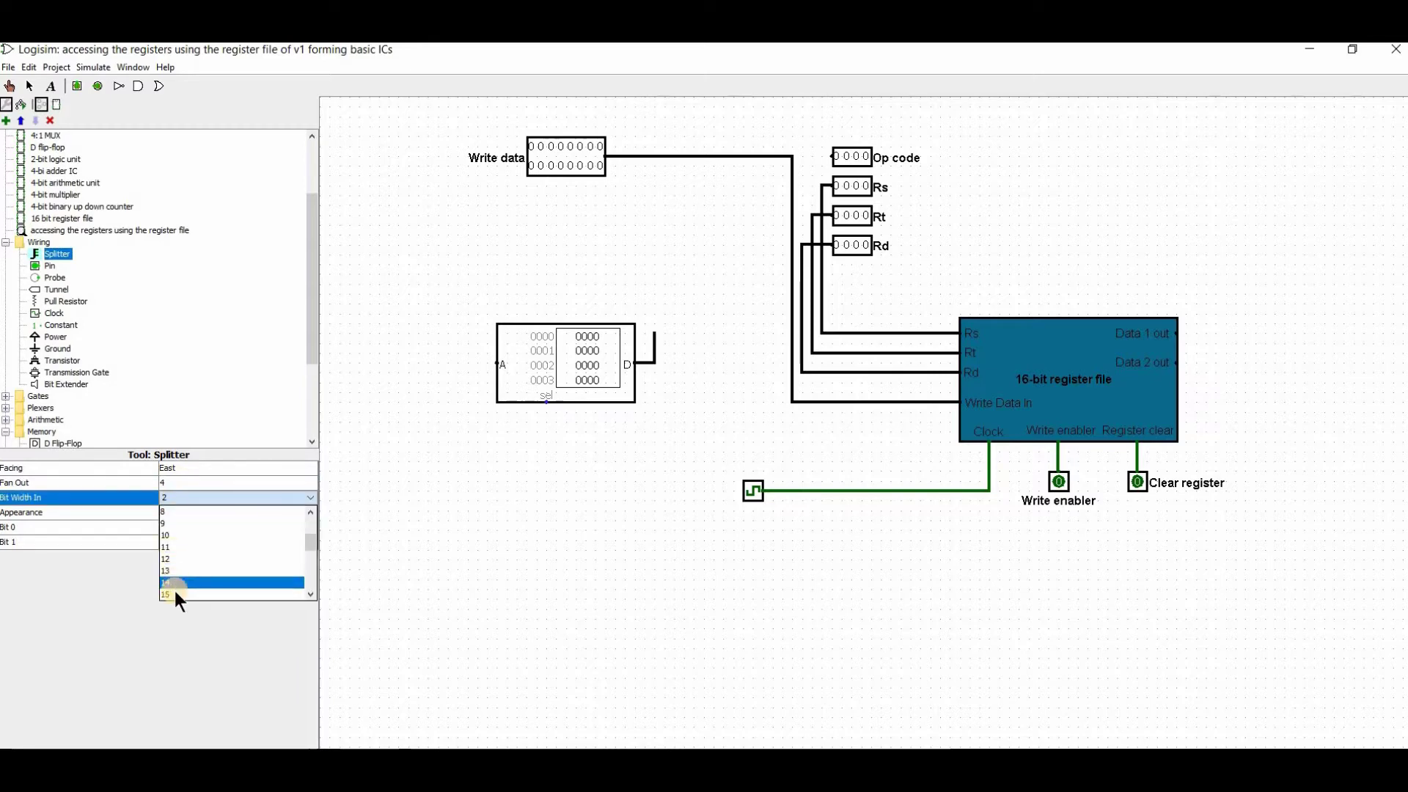
pyautogui.scroll(-1, 176, 586)
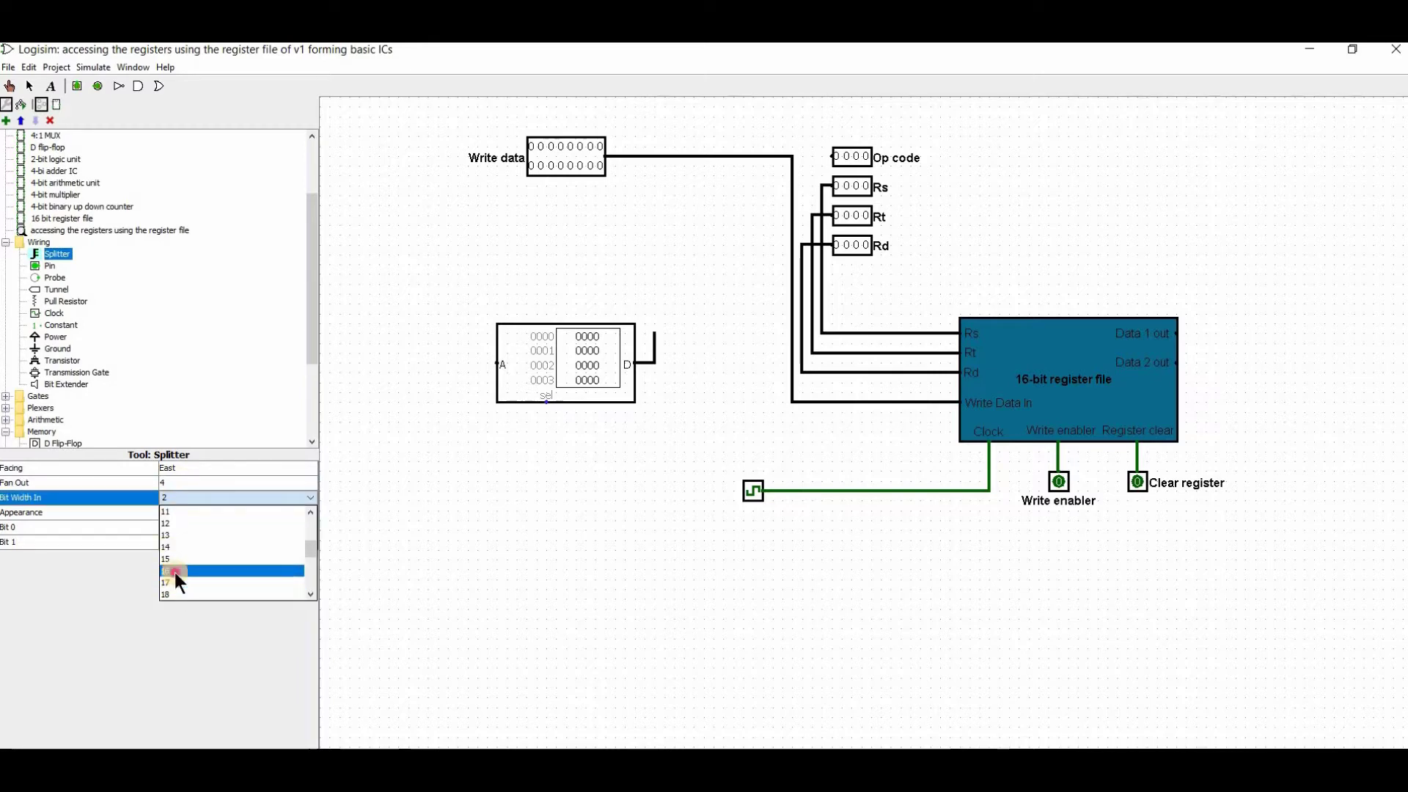
pyautogui.click(175, 571)
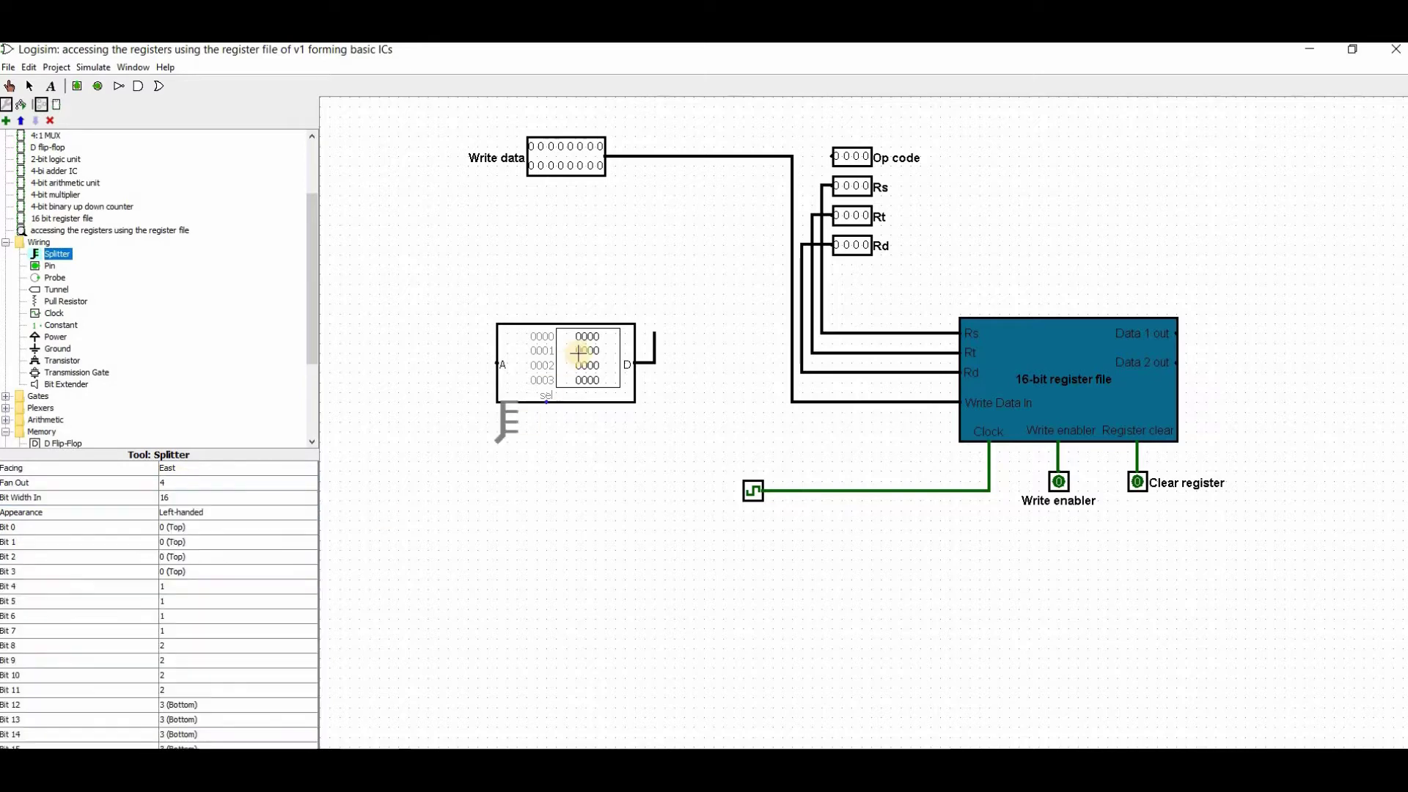
pyautogui.click(659, 331)
pyautogui.click(698, 323)
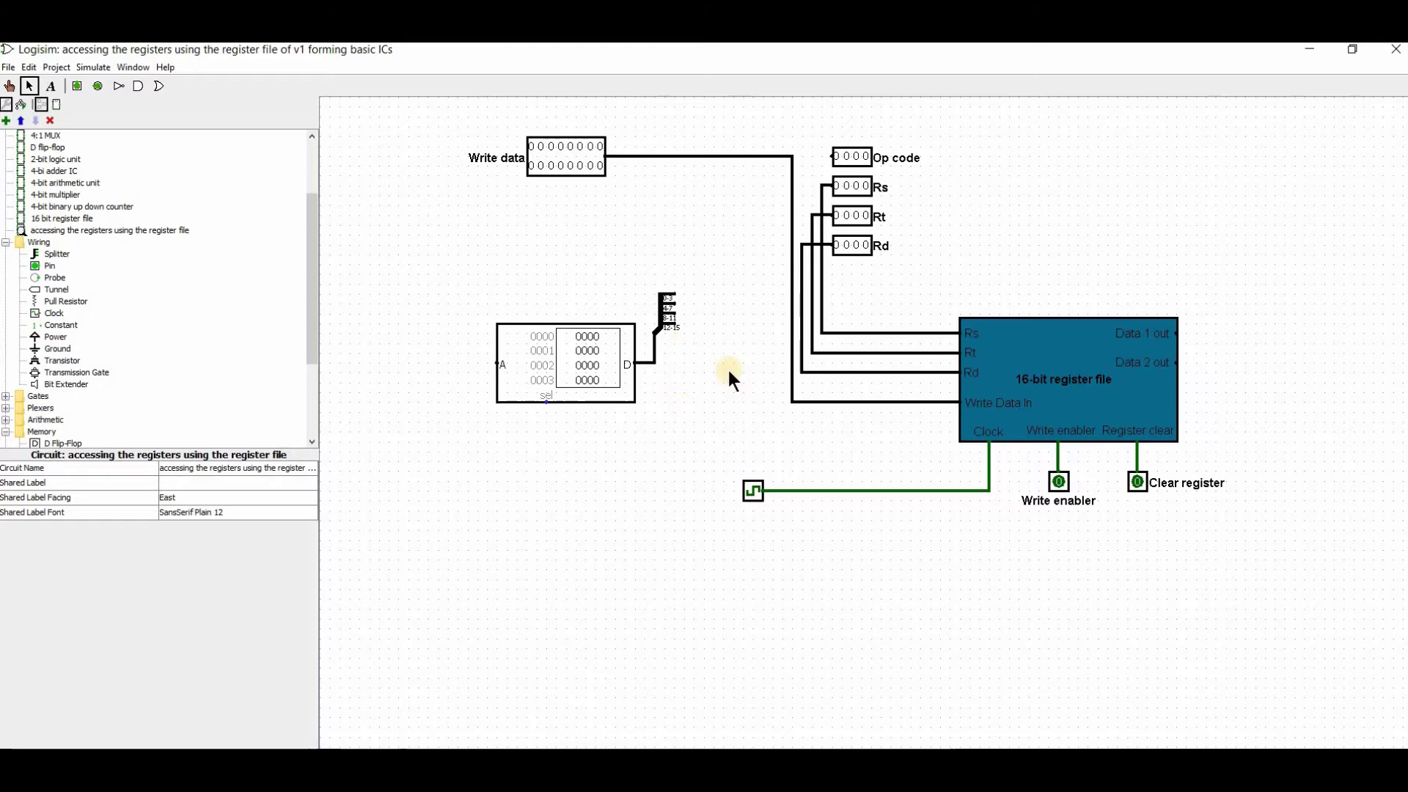
# Step: Wire splitter outputs 12-15, 8-11, 4-7 and 0-3 to the Op code, Rs, Rt and Rd lines
pyautogui.moveTo(674, 322)
pyautogui.mouseDown()
pyautogui.moveTo(709, 317)
pyautogui.moveTo(761, 155)
pyautogui.moveTo(839, 147)
pyautogui.moveTo(831, 137)
pyautogui.mouseUp()
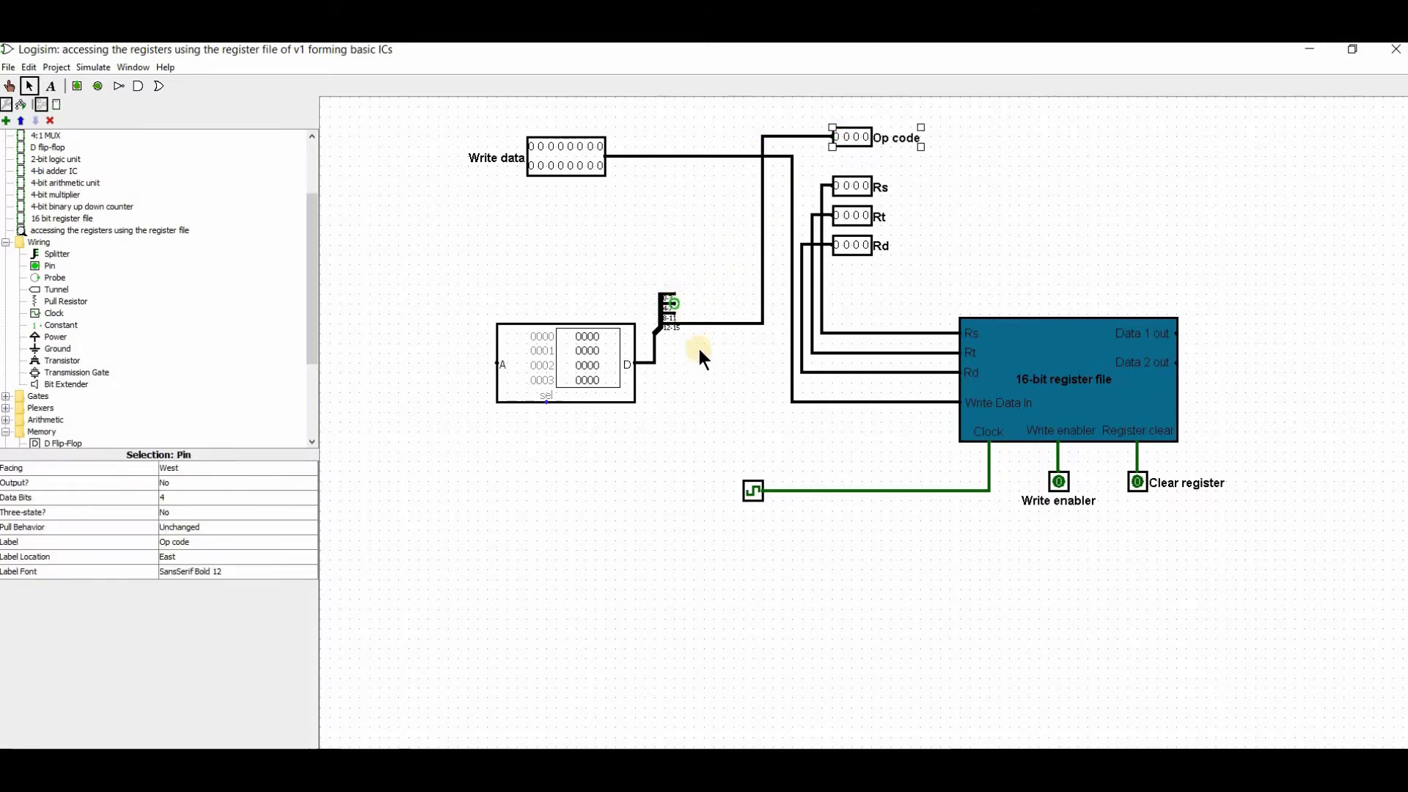
pyautogui.moveTo(676, 311)
pyautogui.mouseDown()
pyautogui.moveTo(762, 236)
pyautogui.moveTo(781, 196)
pyautogui.moveTo(741, 196)
pyautogui.moveTo(742, 182)
pyautogui.mouseUp()
pyautogui.click(741, 188)
pyautogui.click(674, 304)
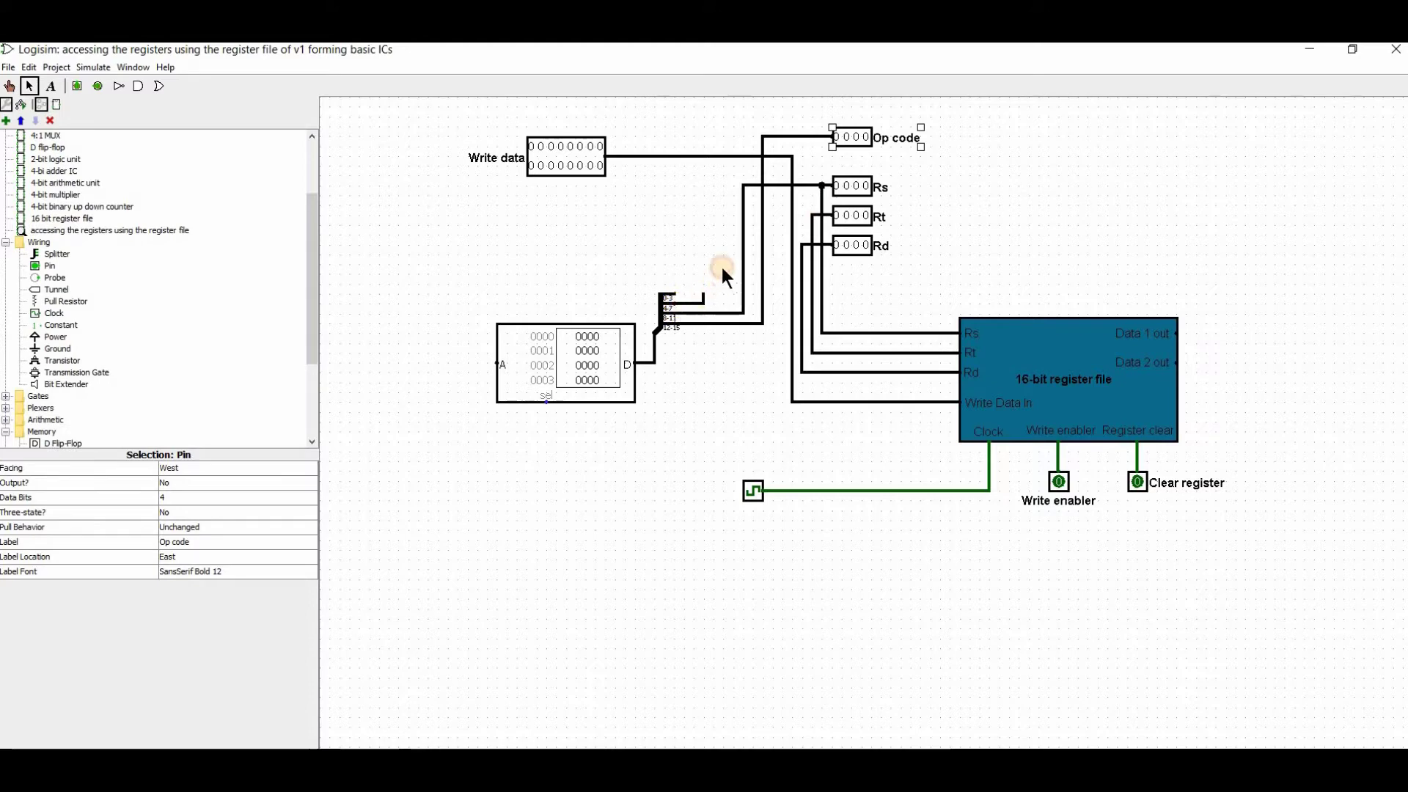
pyautogui.moveTo(721, 266)
pyautogui.mouseDown()
pyautogui.moveTo(720, 214)
pyautogui.moveTo(812, 214)
pyautogui.mouseUp()
pyautogui.moveTo(673, 293); pyautogui.dragTo(713, 249)
pyautogui.moveTo(804, 248); pyautogui.dragTo(713, 250)
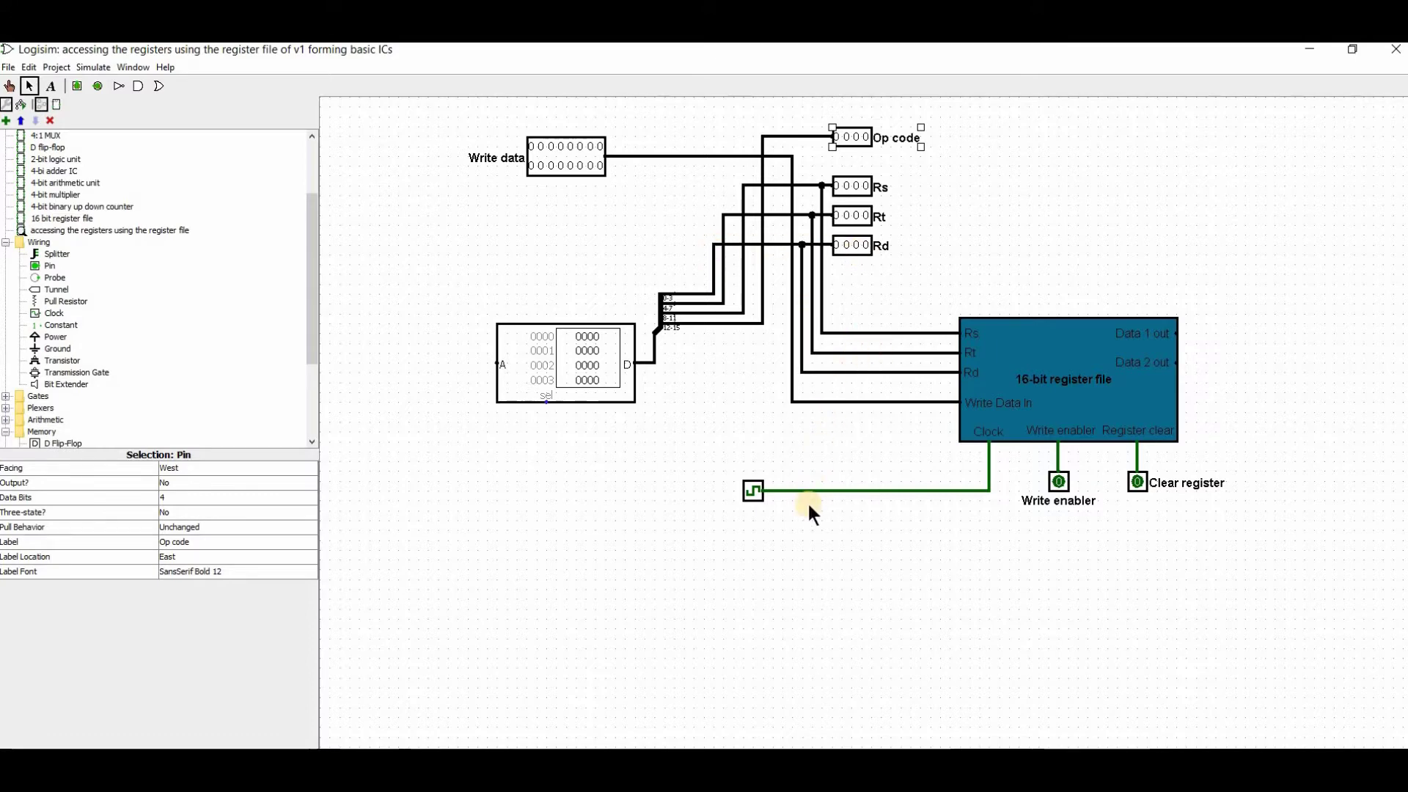
# Step: Add a 16-bit output pin labelled 'Data 1/ RS' wired to Data 1 out
pyautogui.click(98, 86)
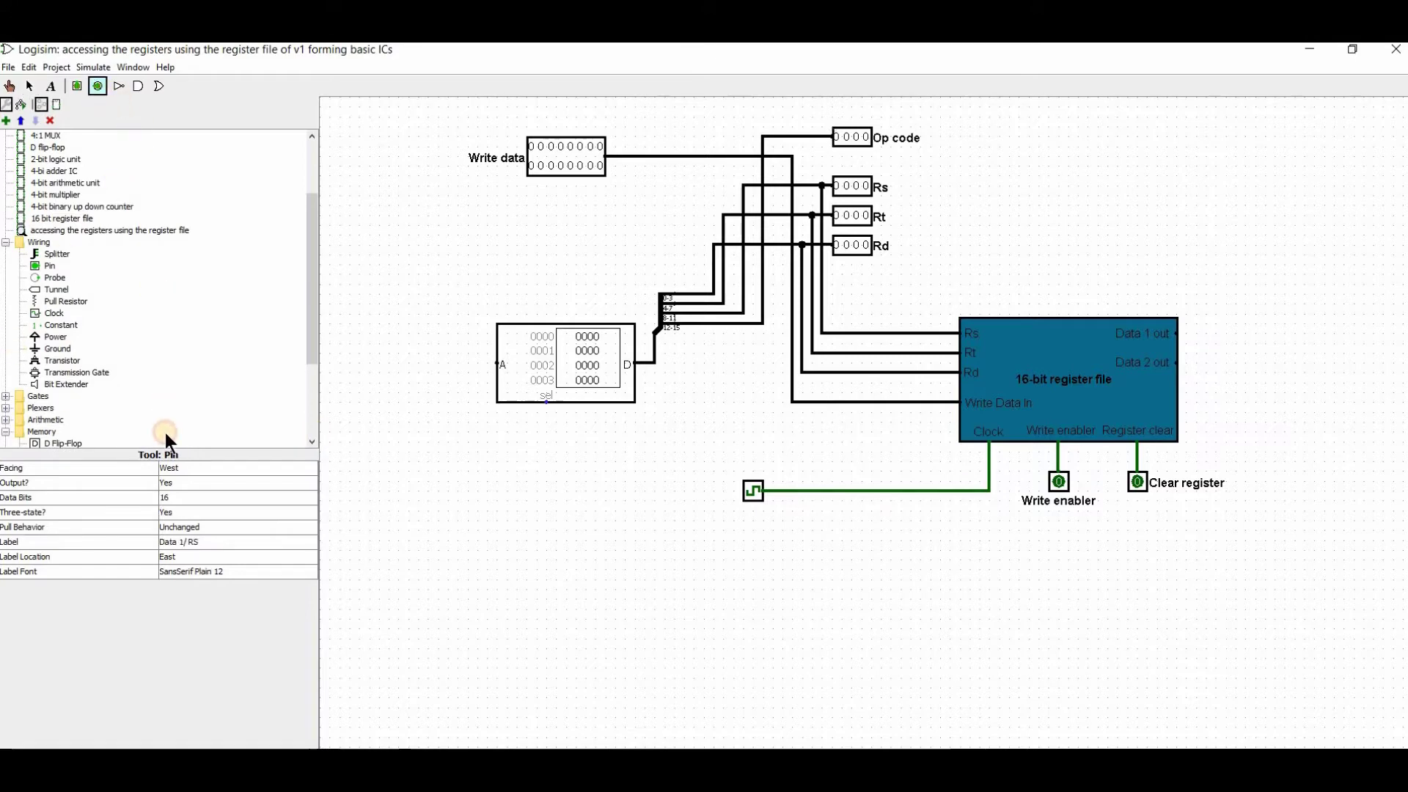
pyautogui.click(206, 541)
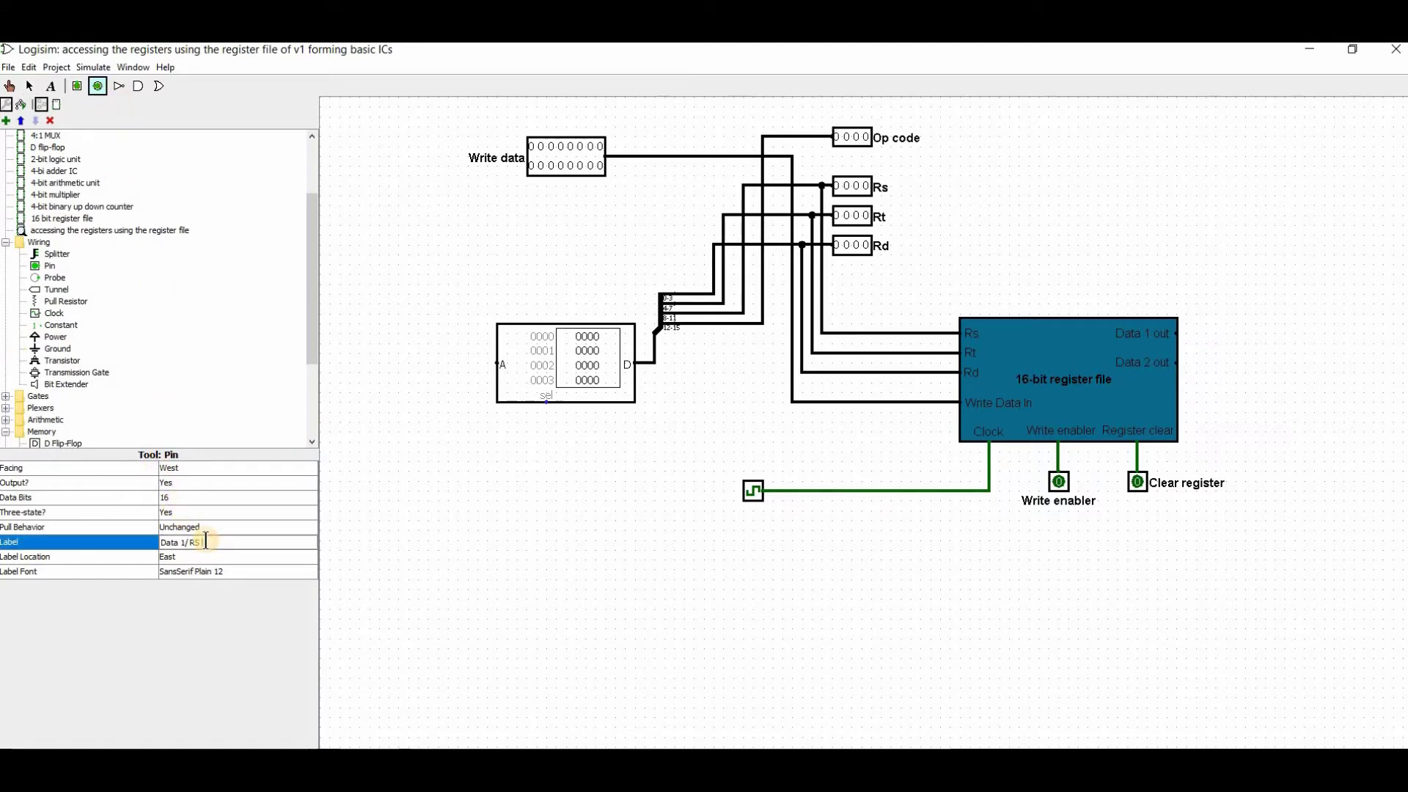
pyautogui.press('BackSpace')
pyautogui.press('BackSpace')
pyautogui.press('Return')
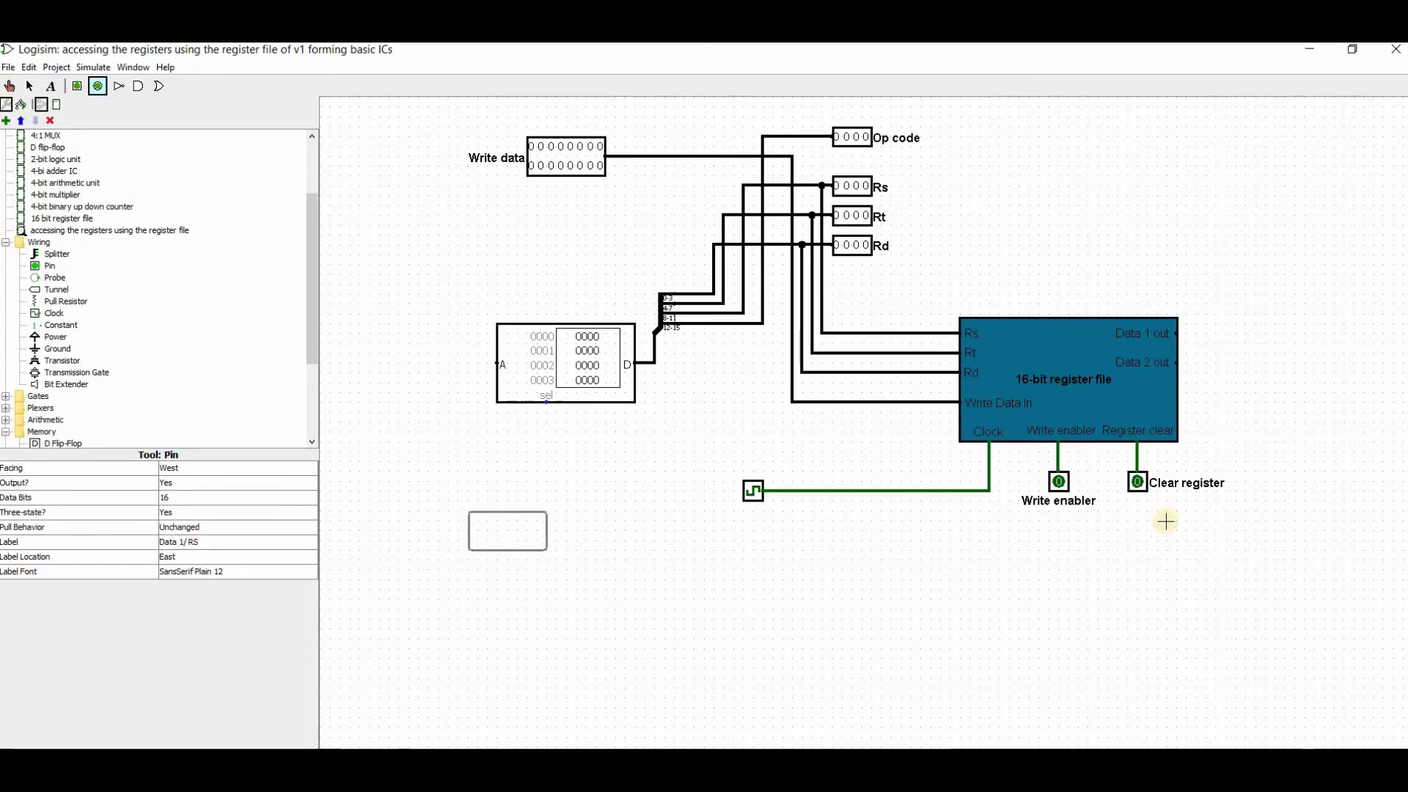
pyautogui.click(1237, 338)
pyautogui.moveTo(1176, 334); pyautogui.dragTo(1236, 334)
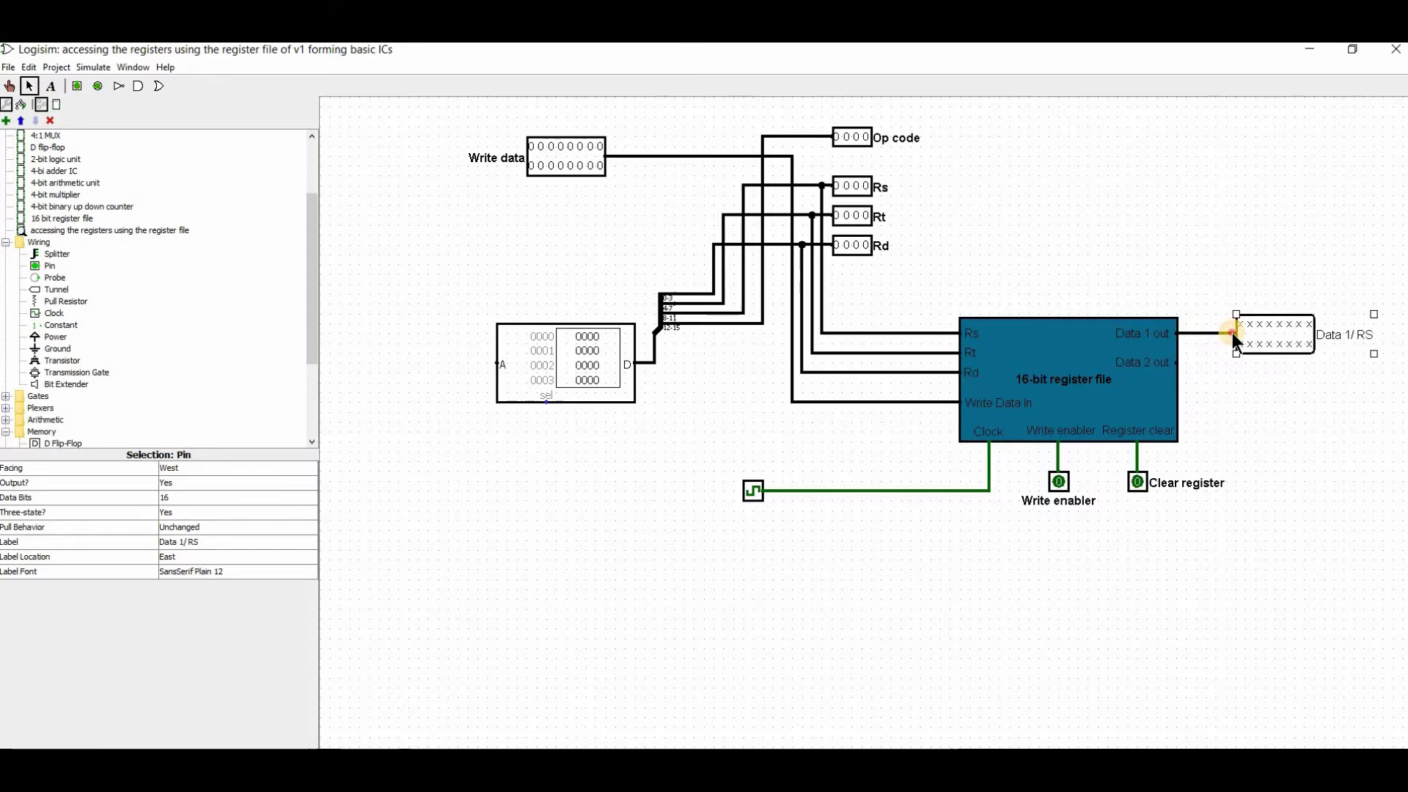
pyautogui.click(1266, 341)
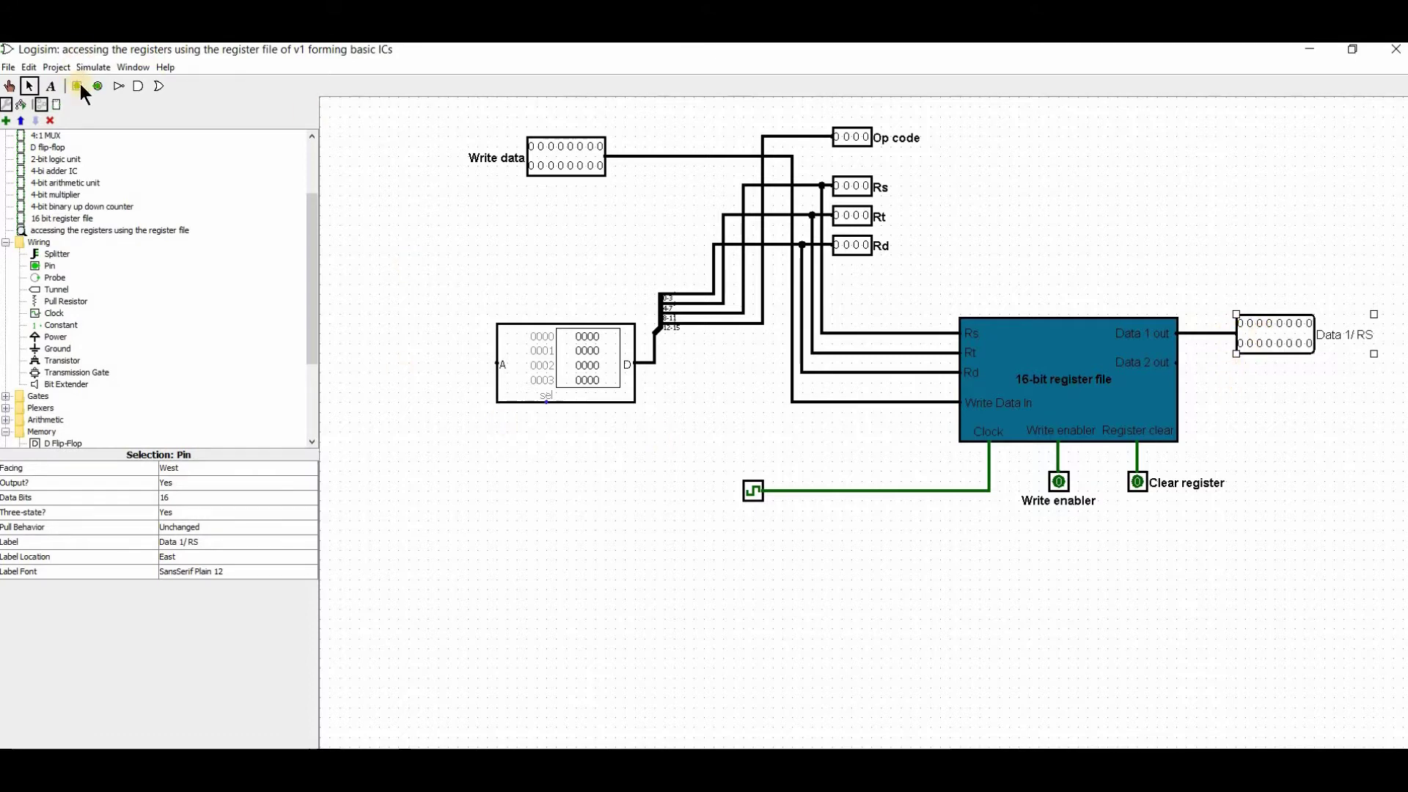
# Step: Place a second output pin at Data 2 out and relabel it 'Data 2/ RT'
pyautogui.moveTo(1264, 350); pyautogui.dragTo(1236, 382)
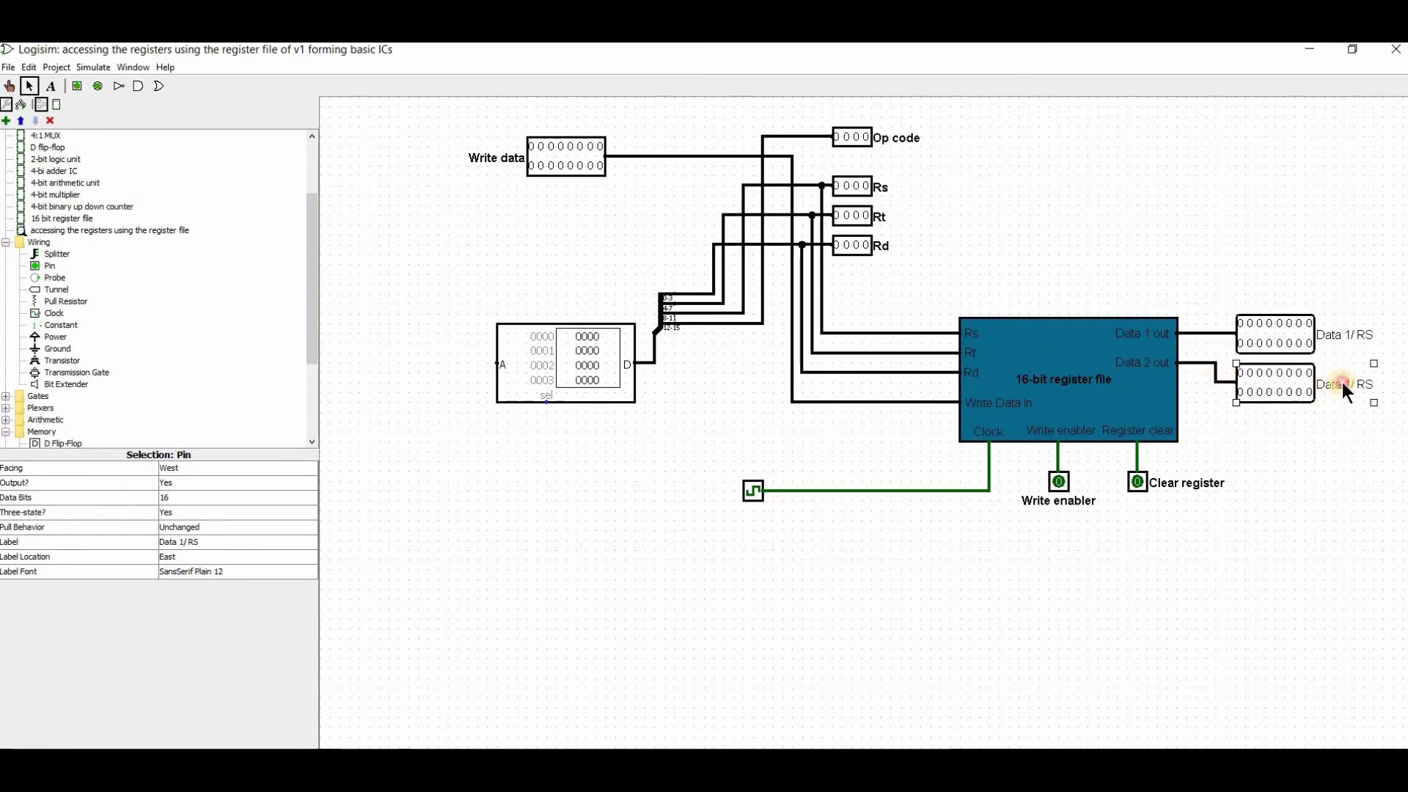
pyautogui.click(187, 543)
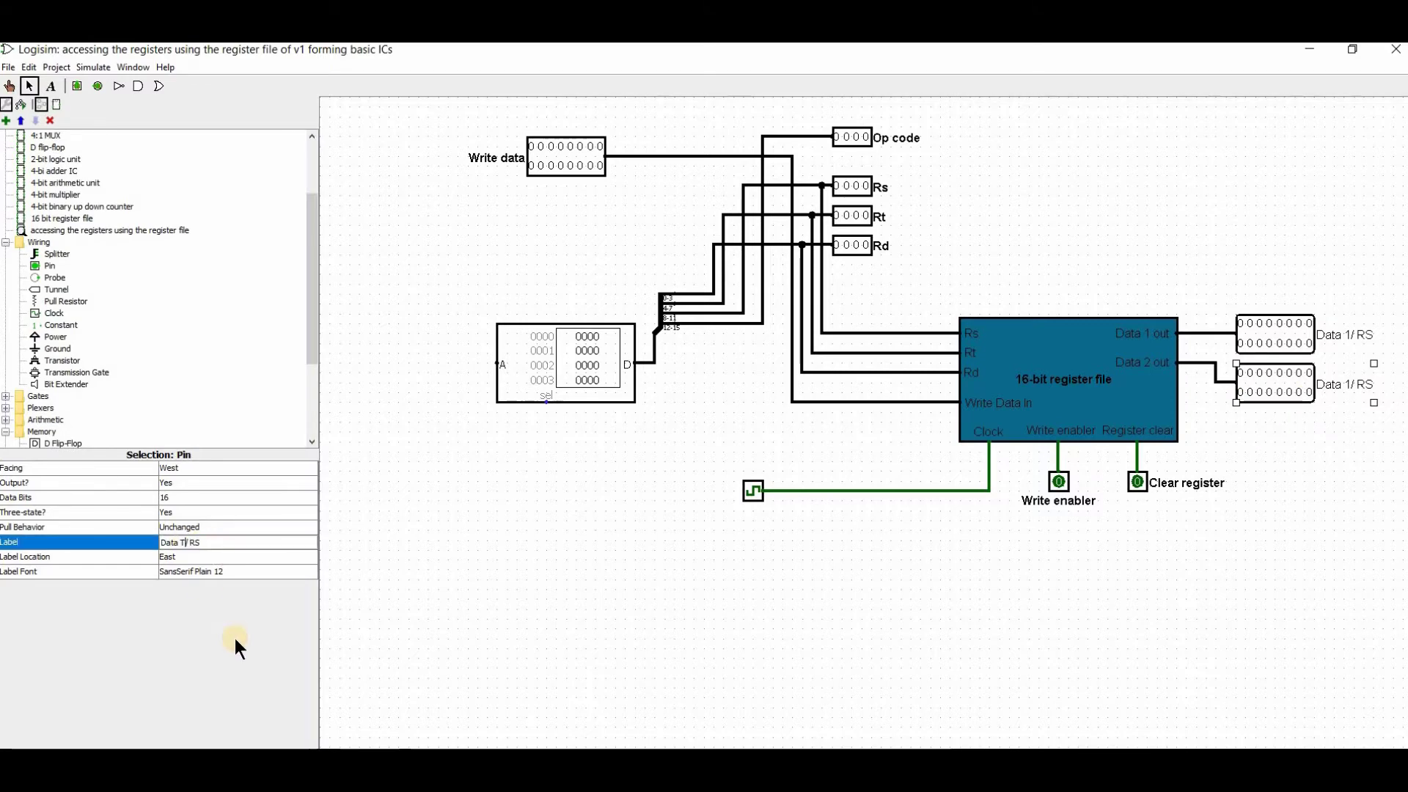
pyautogui.press('BackSpace')
pyautogui.write('2')
pyautogui.press('BackSpace')
pyautogui.write('T')
pyautogui.press('Return')
pyautogui.click(1288, 467)
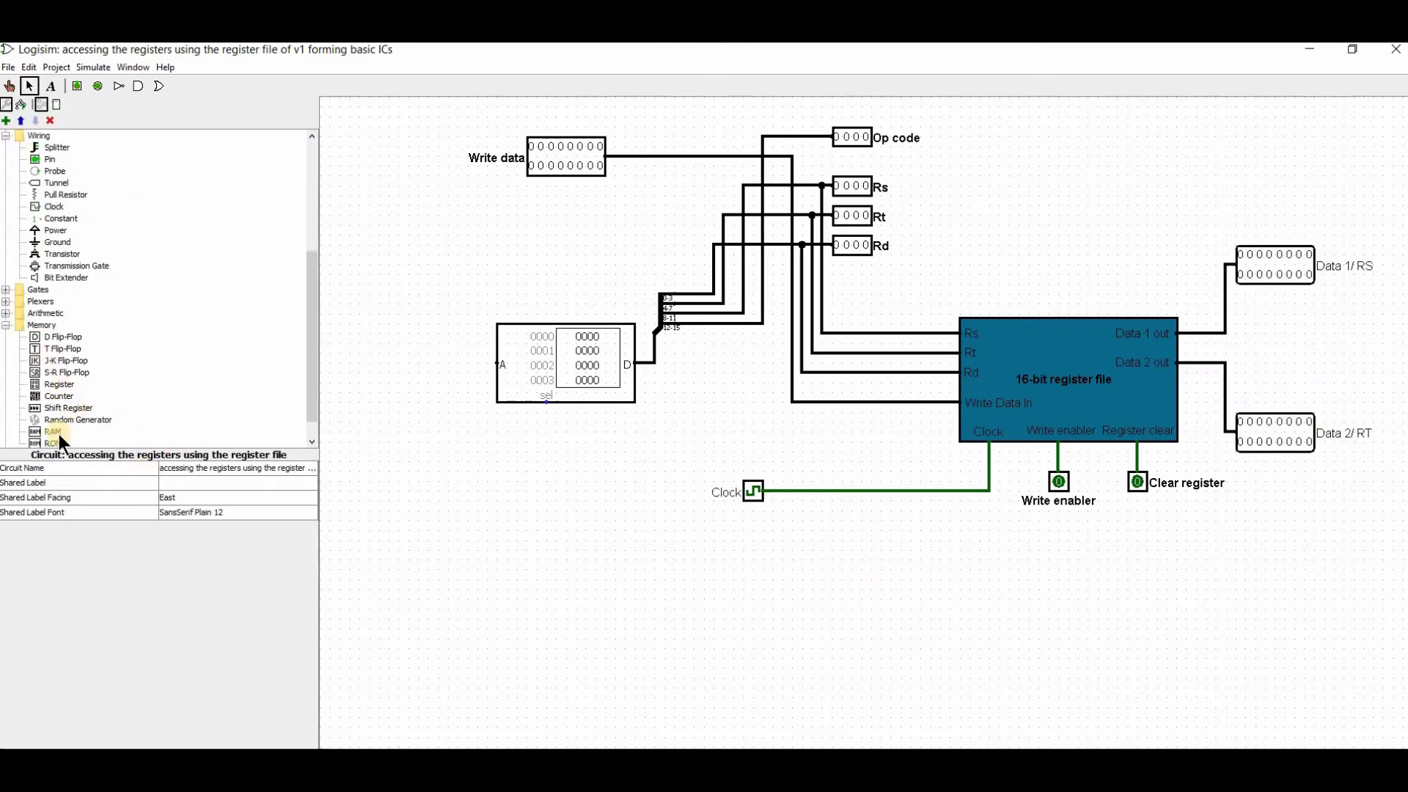
# Step: Place a counter left of the ROM and wire its output to the ROM's address input
pyautogui.scroll(-1, 61, 431)
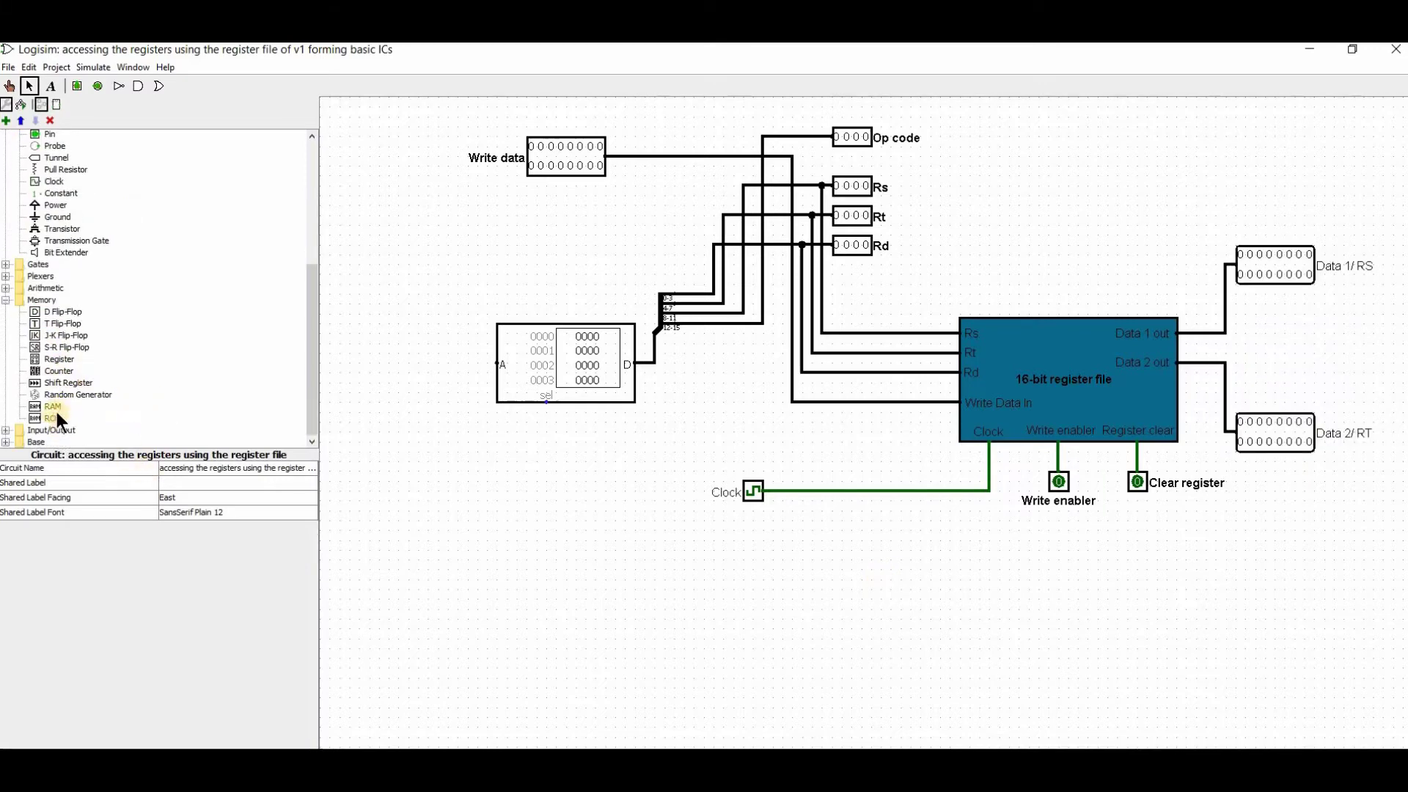
pyautogui.click(65, 369)
pyautogui.click(414, 359)
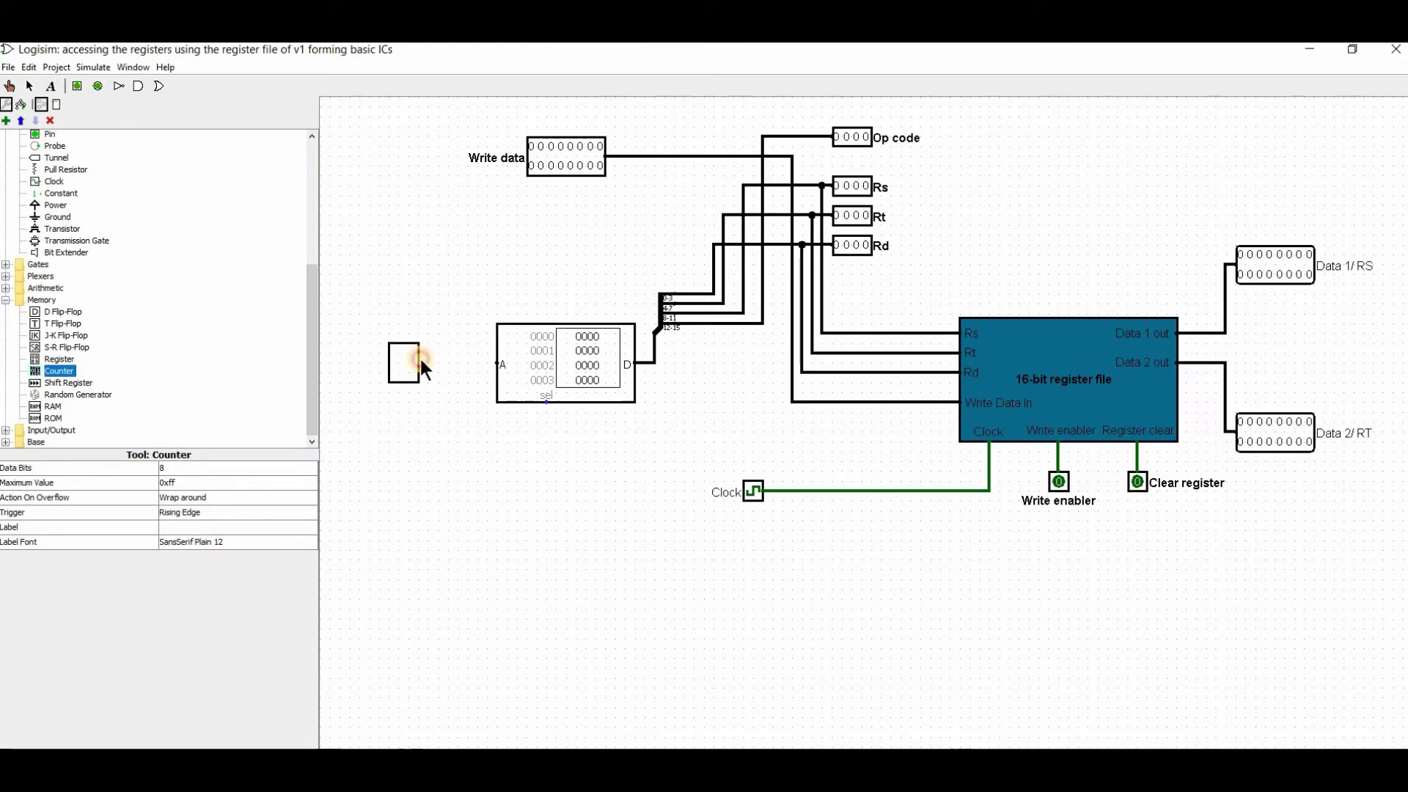
pyautogui.moveTo(419, 362); pyautogui.dragTo(493, 360)
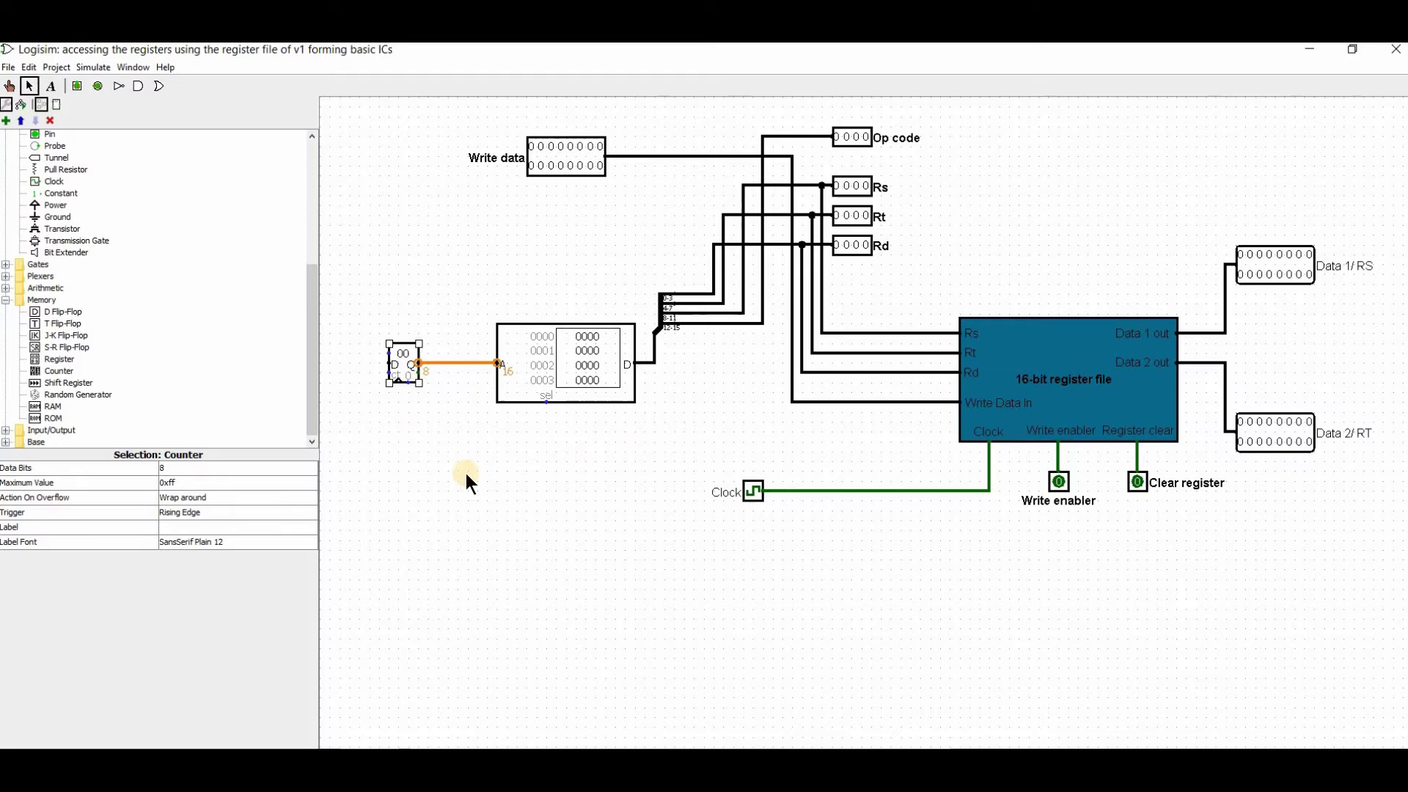
# Step: Make the counter 16 bits wide and move the Clock left, below the counter
pyautogui.click(219, 469)
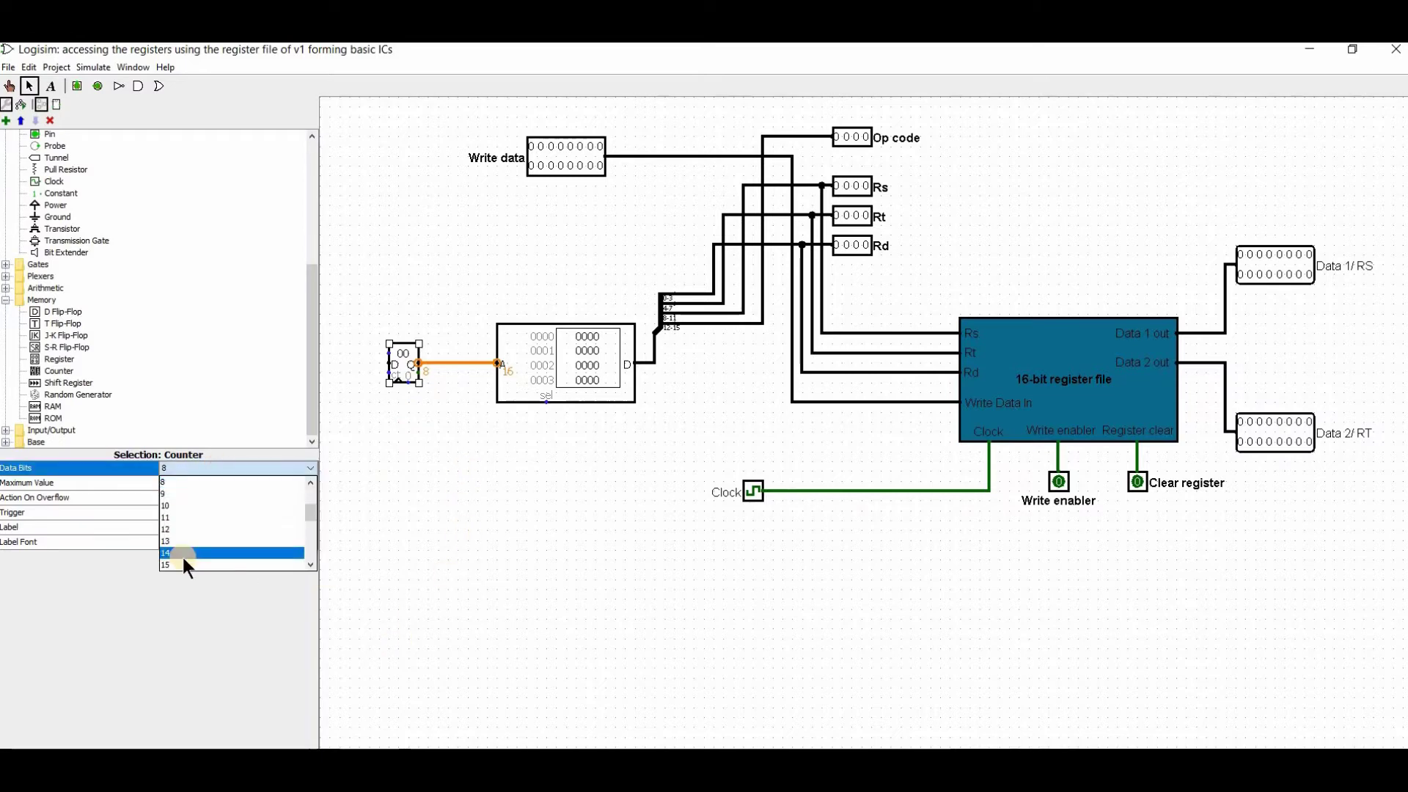
pyautogui.scroll(-1, 186, 558)
pyautogui.click(208, 542)
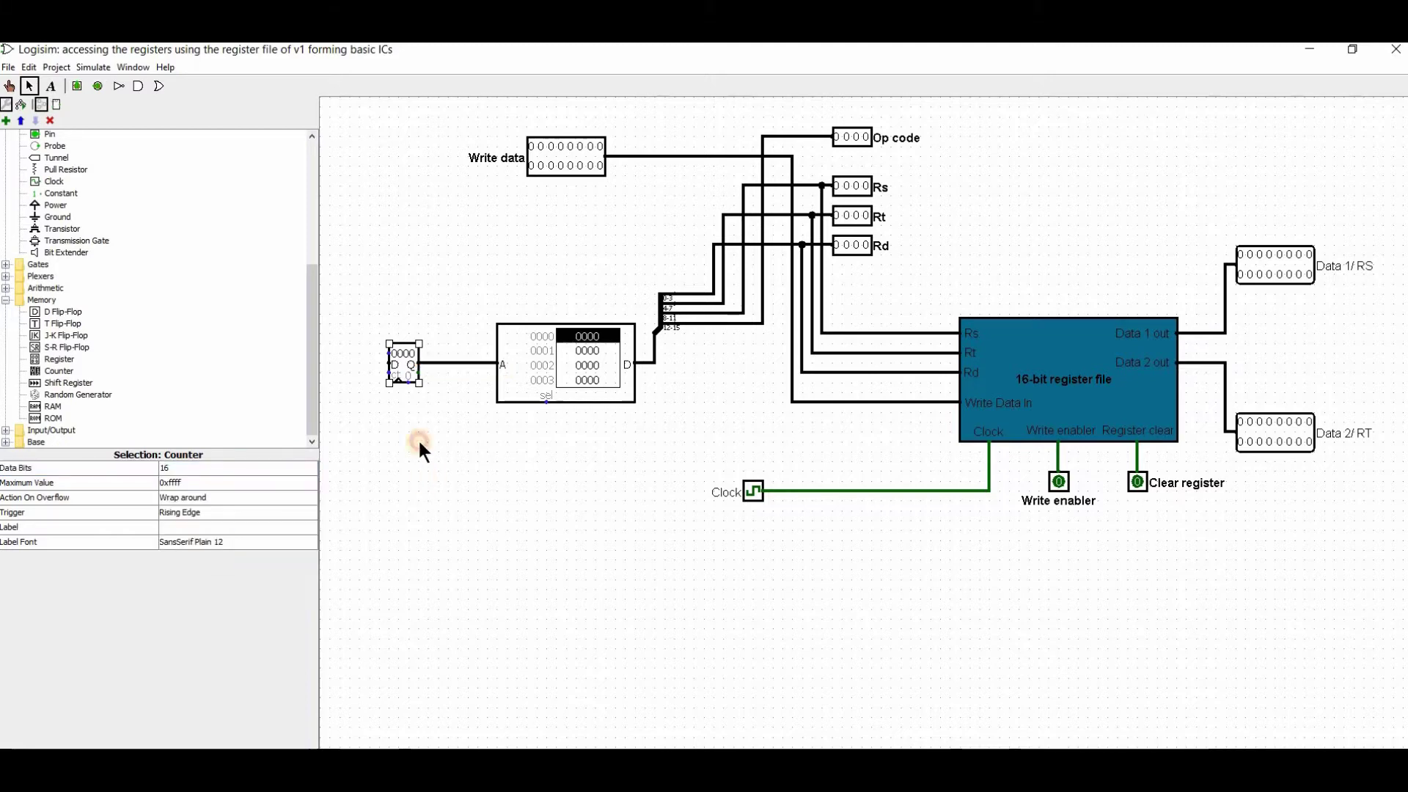
pyautogui.click(416, 438)
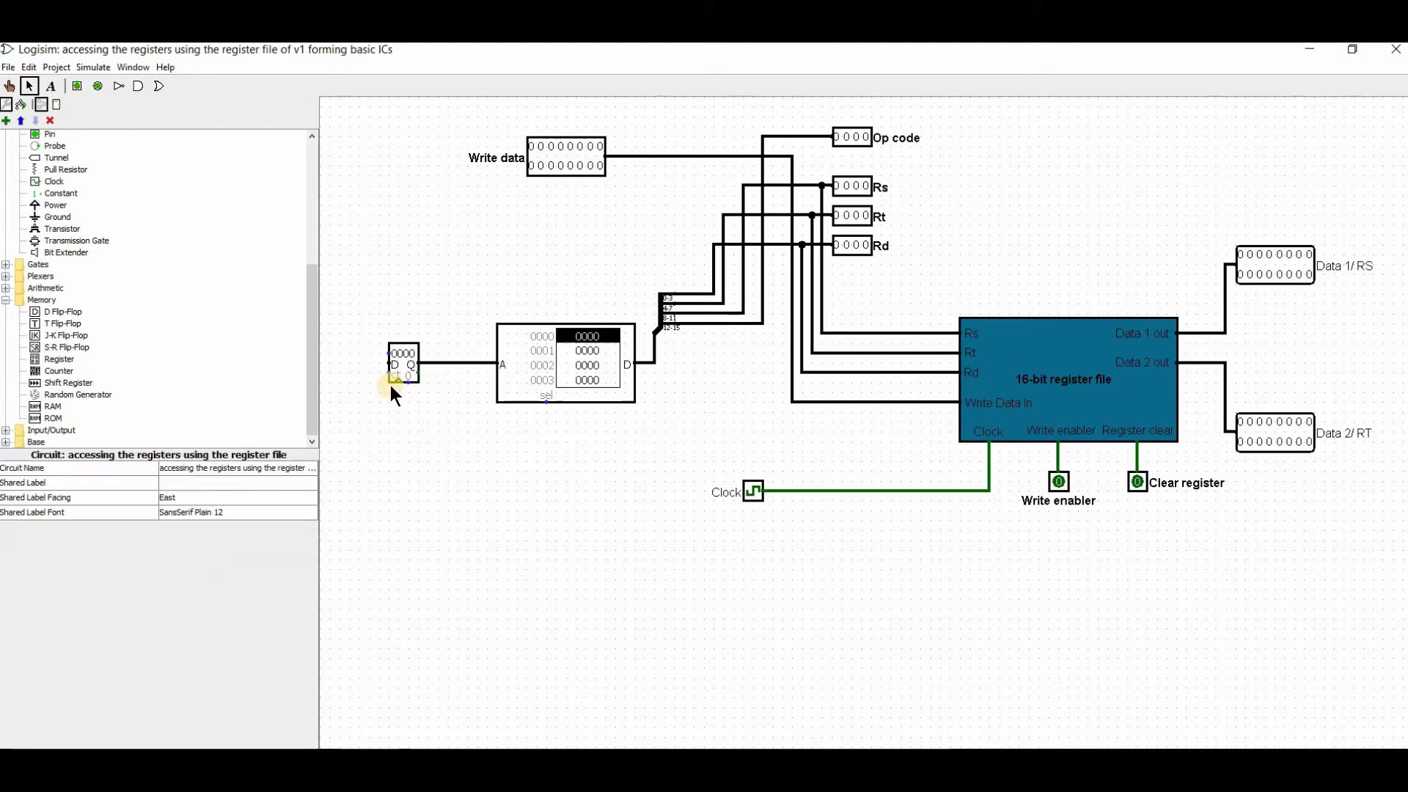
pyautogui.click(750, 490)
pyautogui.moveTo(751, 491)
pyautogui.mouseDown()
pyautogui.moveTo(371, 477)
pyautogui.moveTo(362, 496)
pyautogui.moveTo(396, 488)
pyautogui.mouseUp()
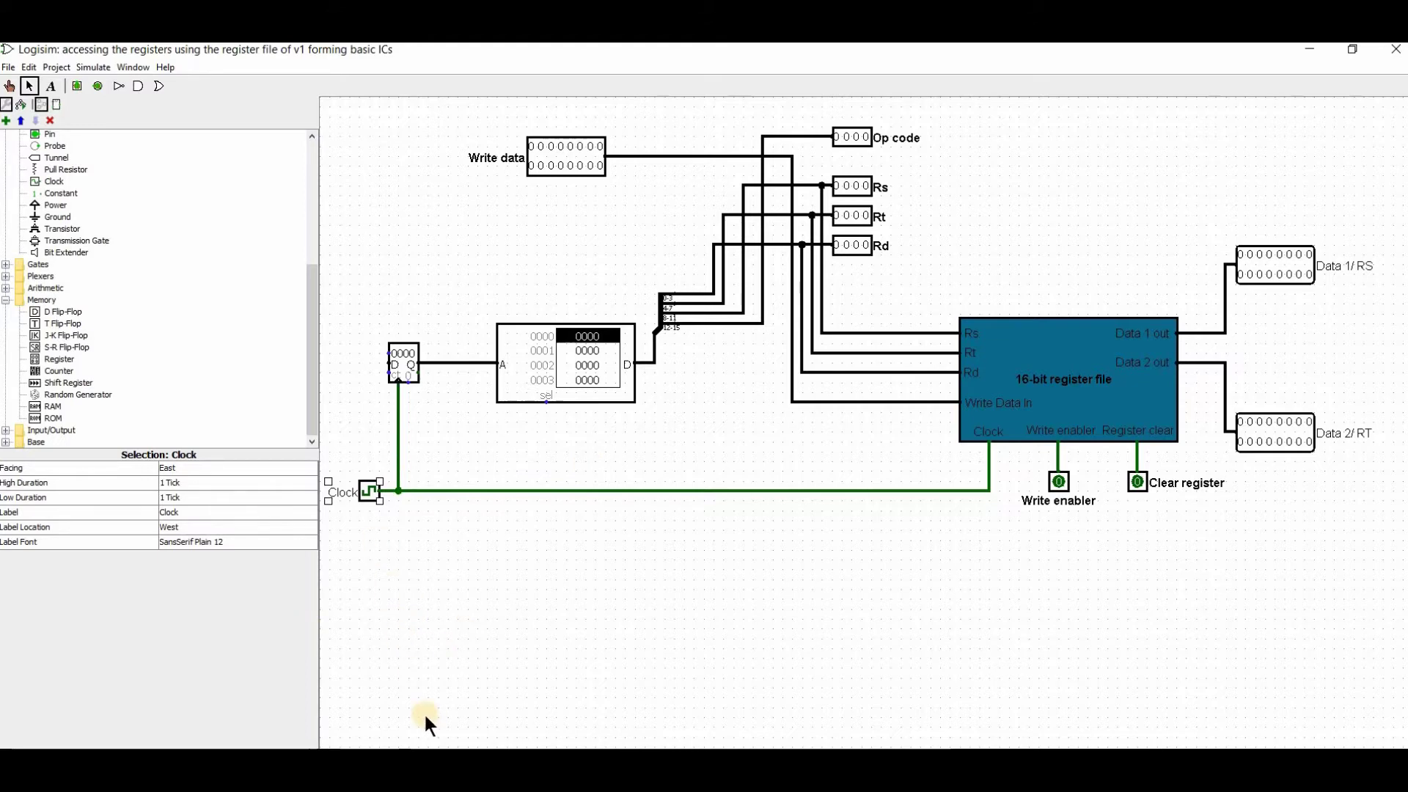
# Step: Place a 1-bit input pin below the counter
pyautogui.click(76, 86)
pyautogui.click(165, 500)
pyautogui.scroll(5, 165, 520)
pyautogui.click(182, 512)
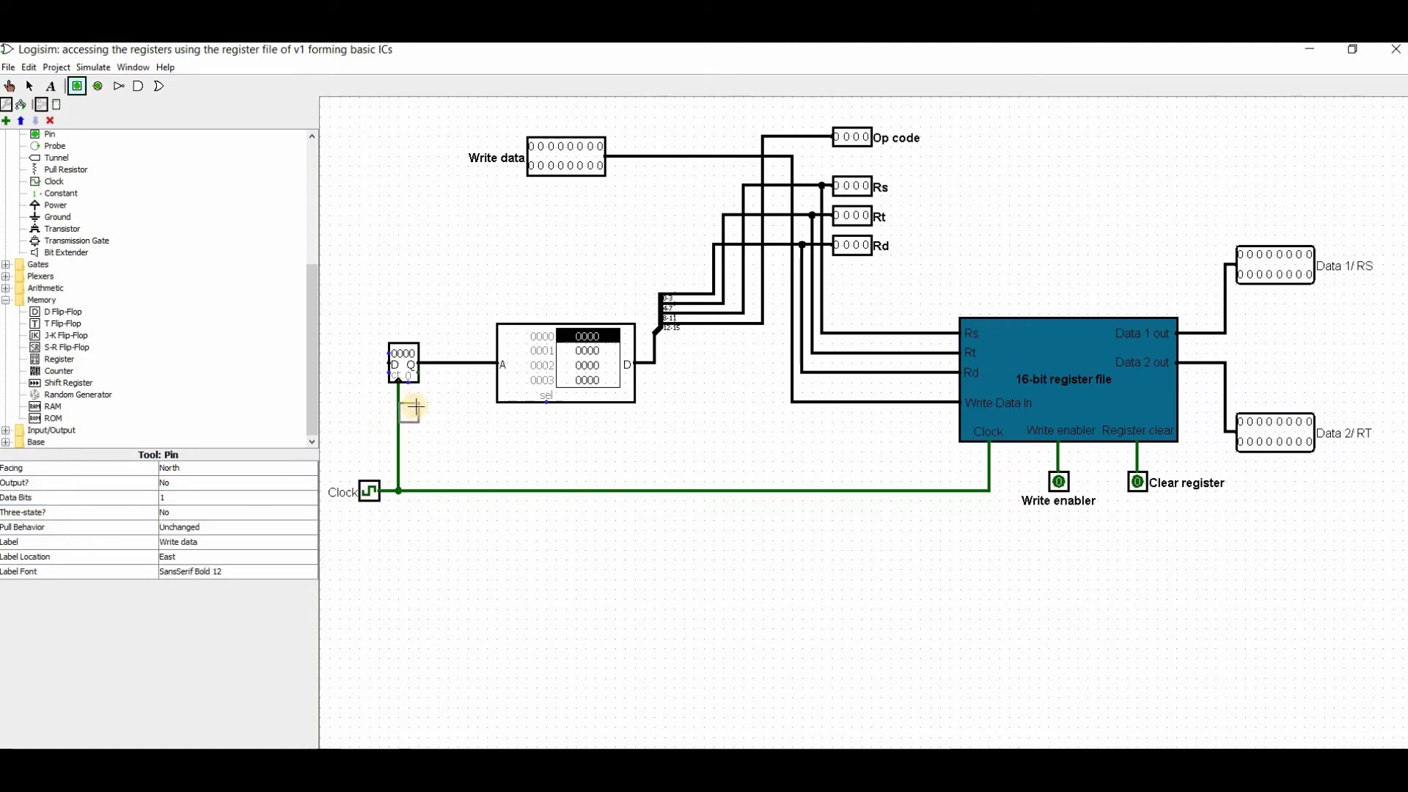
pyautogui.click(413, 413)
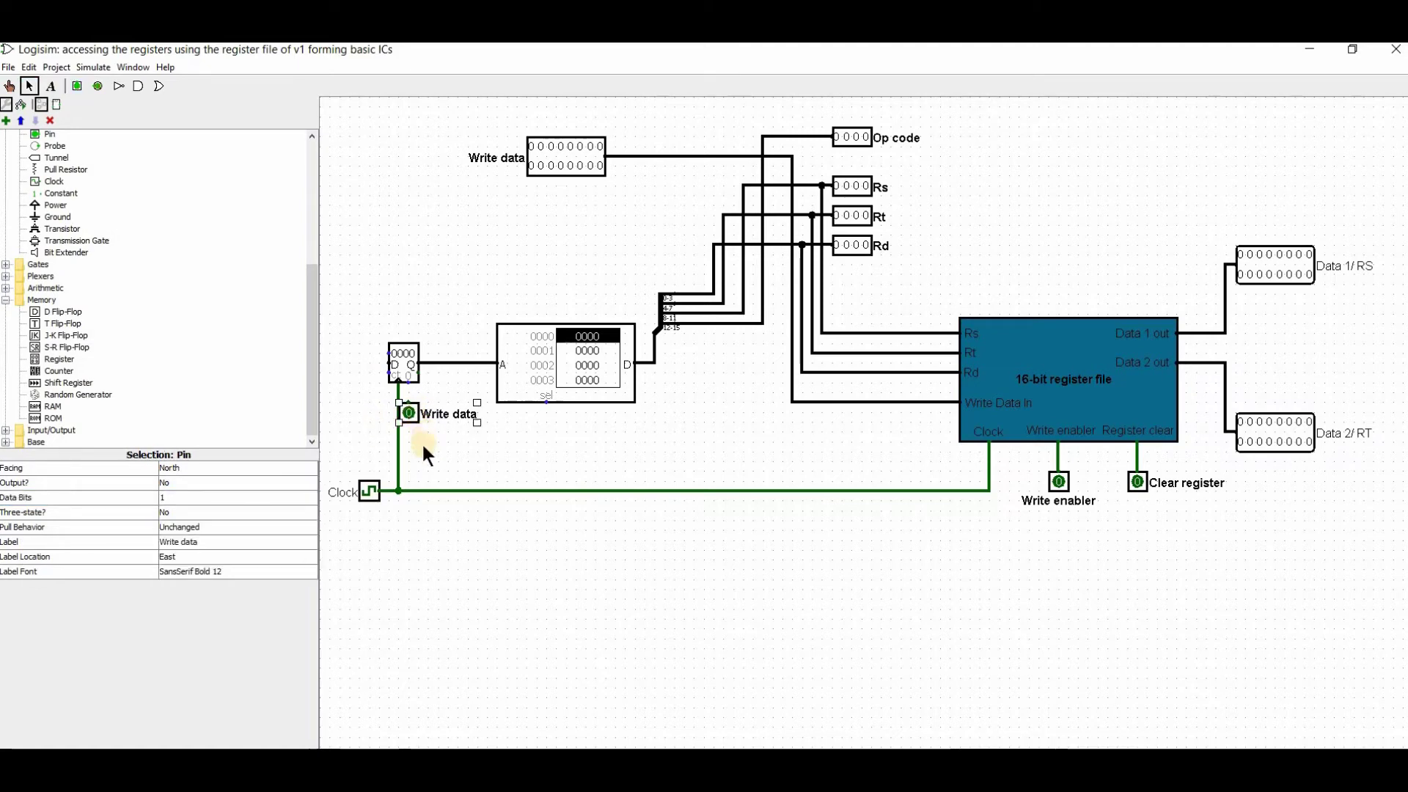
# Step: Relabel the new pin from Write data to PC clear
pyautogui.click(434, 410)
pyautogui.click(238, 543)
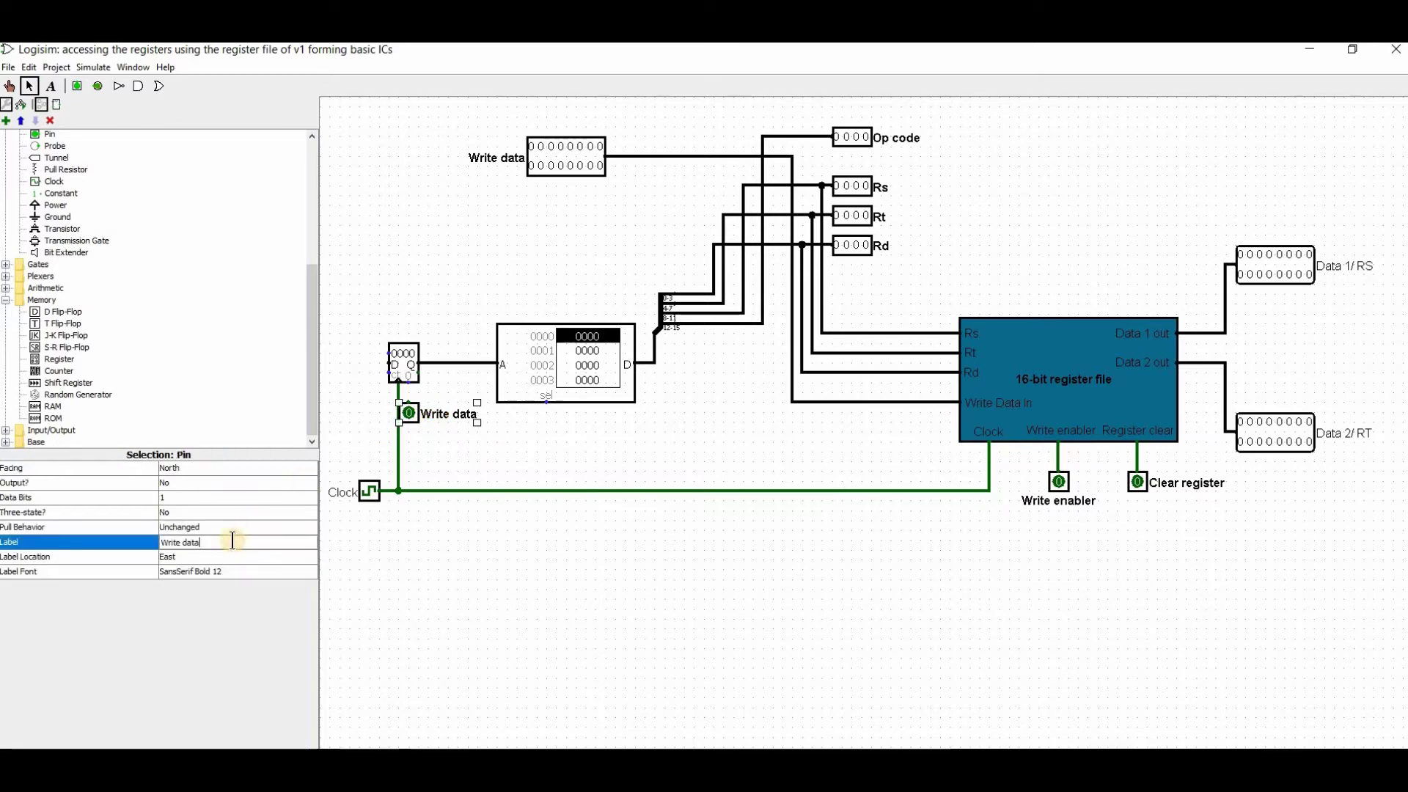
pyautogui.press('BackSpace')
pyautogui.press('BackSpace')
pyautogui.press('BackSpace')
pyautogui.press('BackSpace')
pyautogui.press('BackSpace')
pyautogui.press('BackSpace')
pyautogui.press('BackSpace')
pyautogui.press('BackSpace')
pyautogui.press('BackSpace')
pyautogui.write('PC')
pyautogui.press('Return')
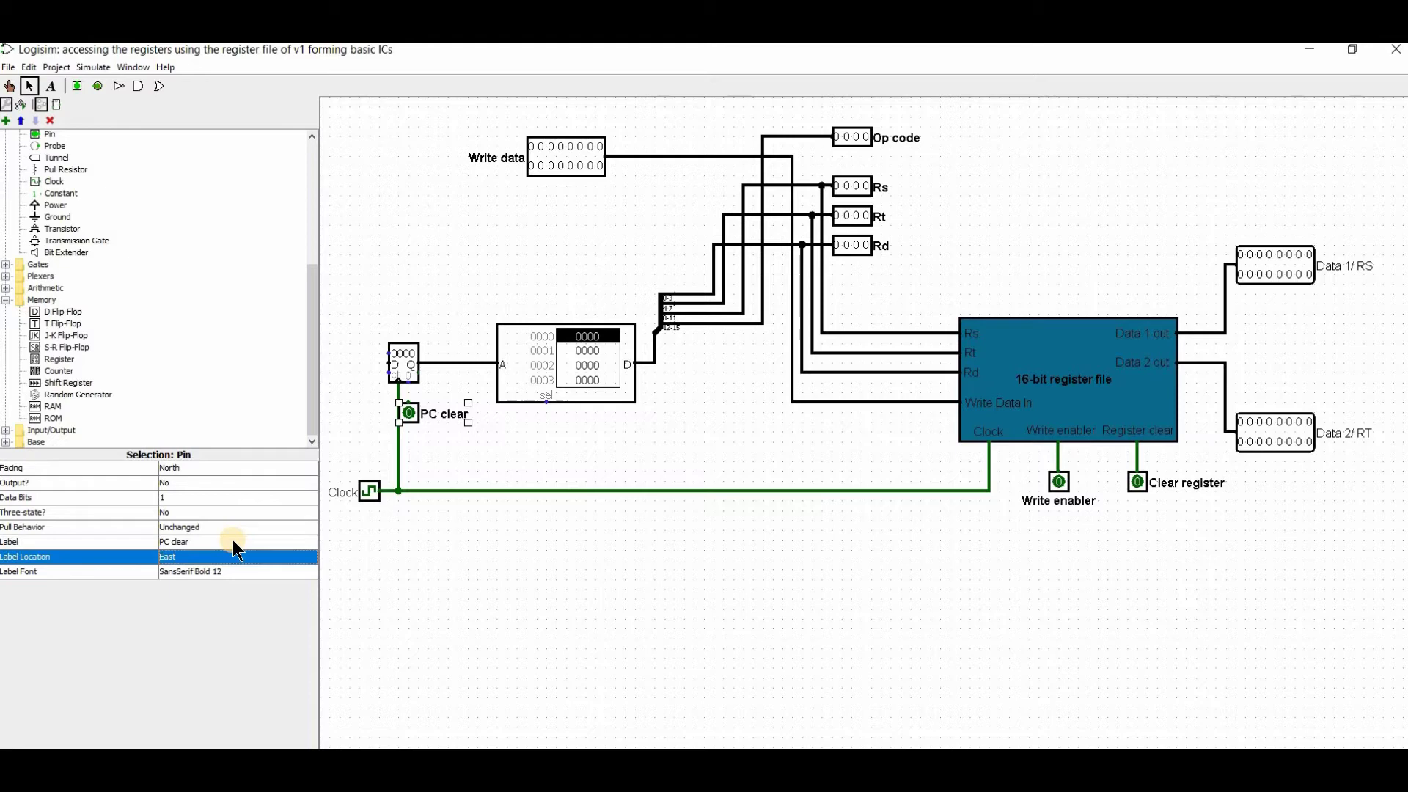
# Step: Move the PC clear pin onto the counter's clear input
pyautogui.click(408, 398)
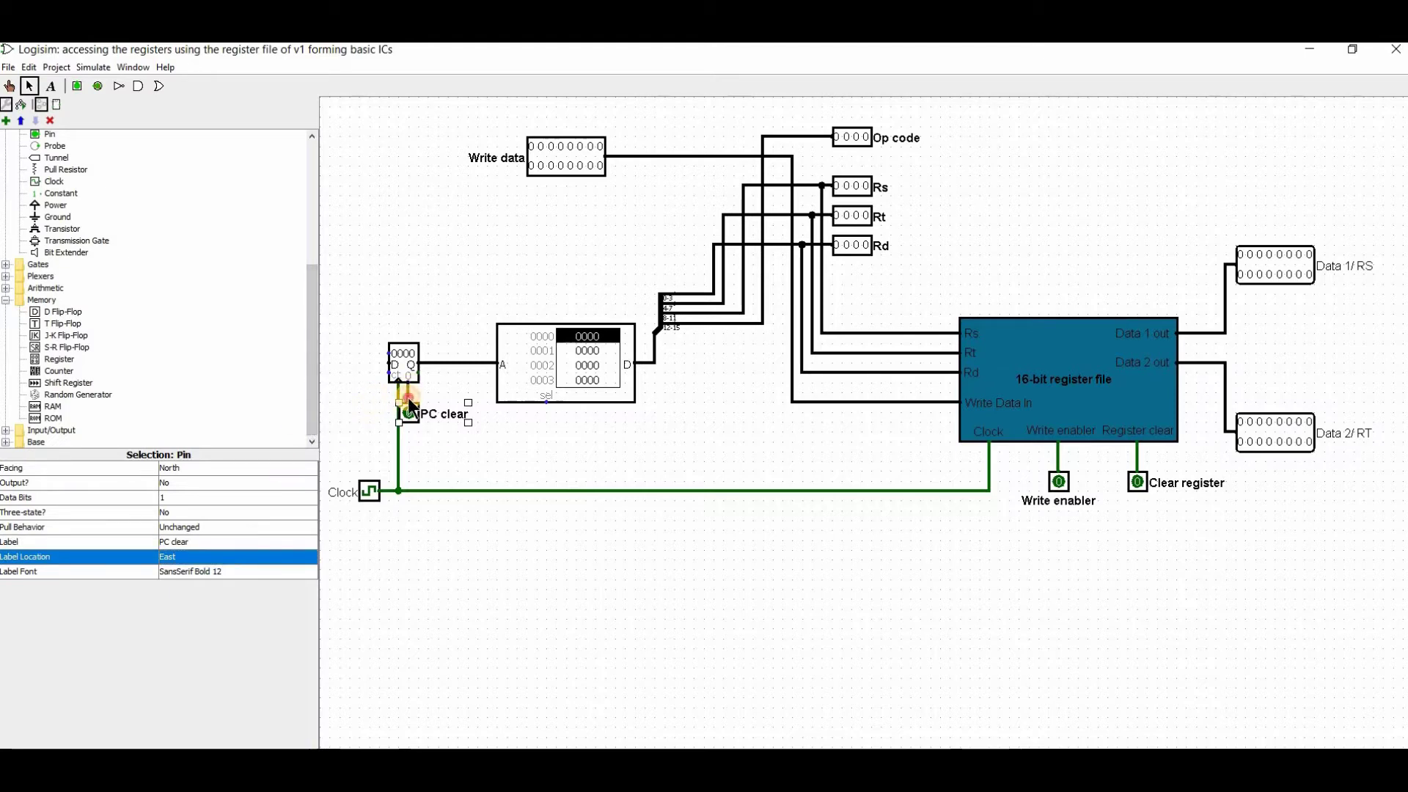
pyautogui.click(413, 447)
pyautogui.moveTo(407, 412); pyautogui.dragTo(418, 412)
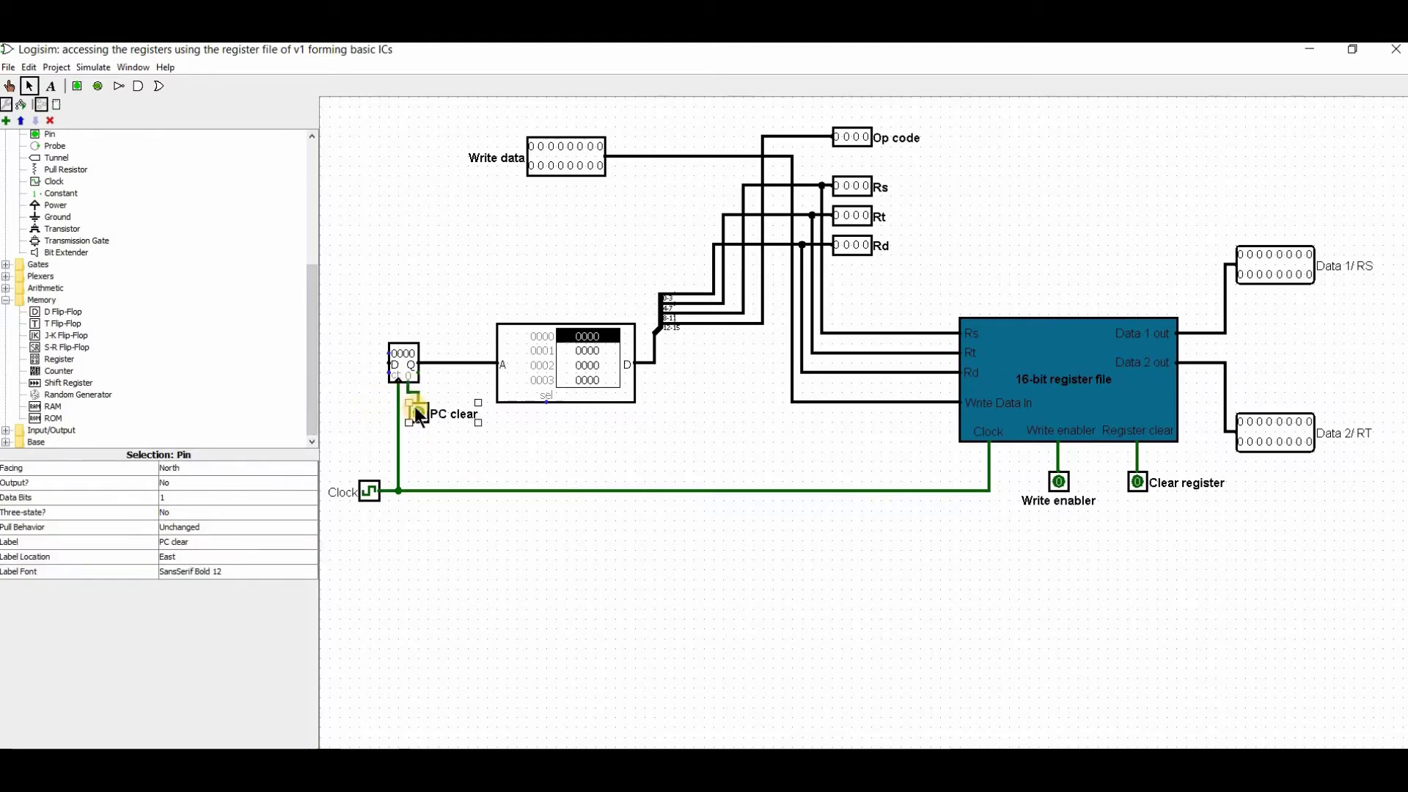
pyautogui.click(484, 452)
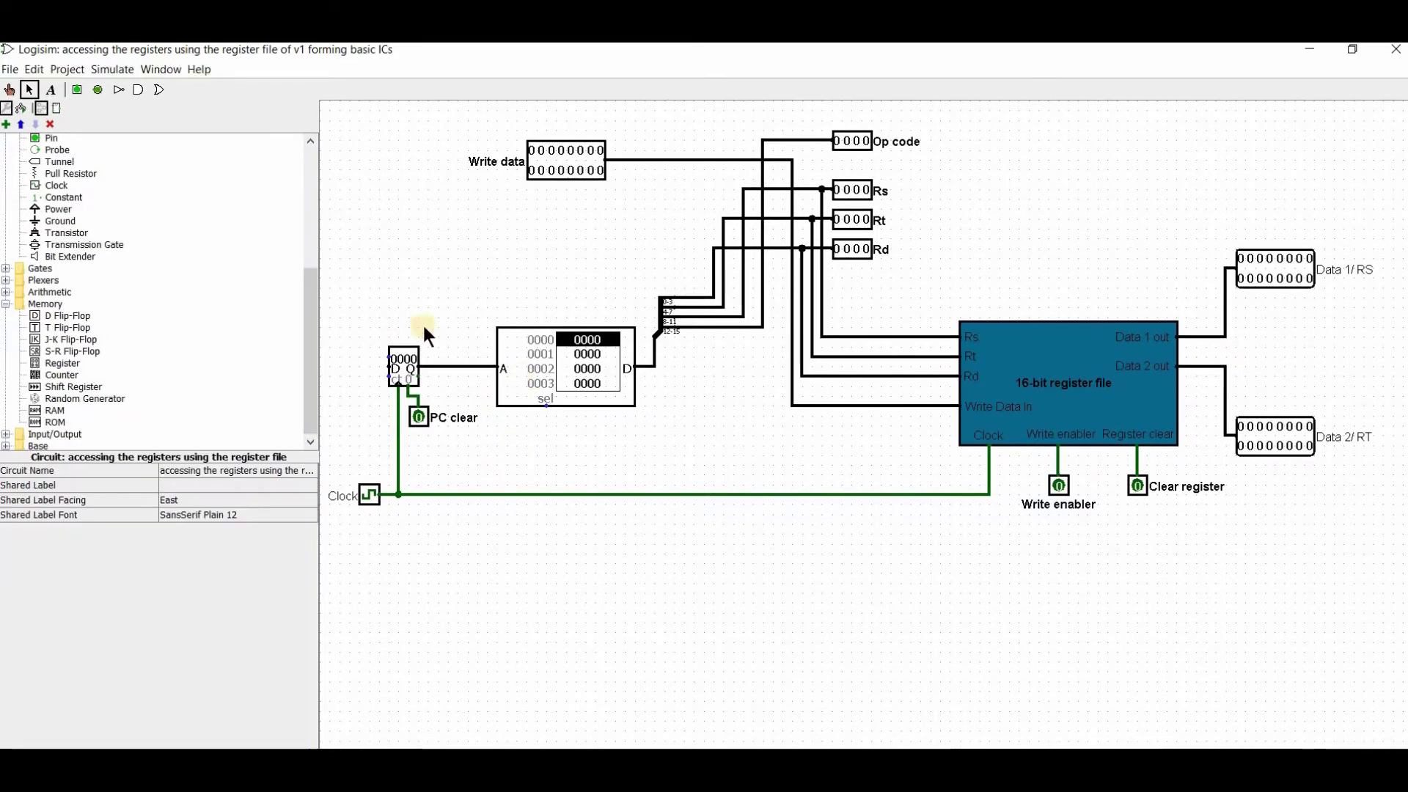
# Step: Find the Adder in the Arithmetic library and place it above the counter
pyautogui.scroll(-1, 88, 377)
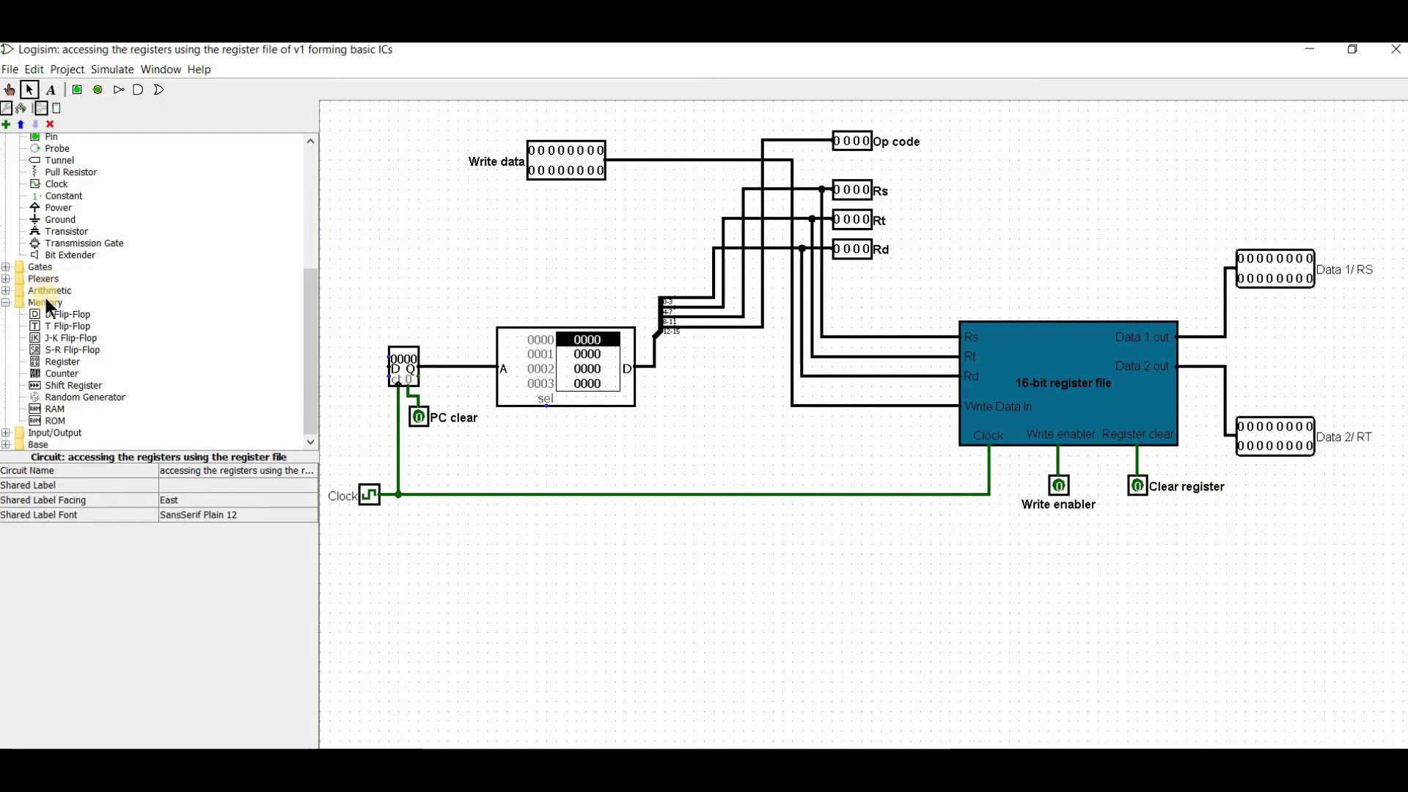
pyautogui.scroll(1, 45, 297)
pyautogui.scroll(-1, 69, 376)
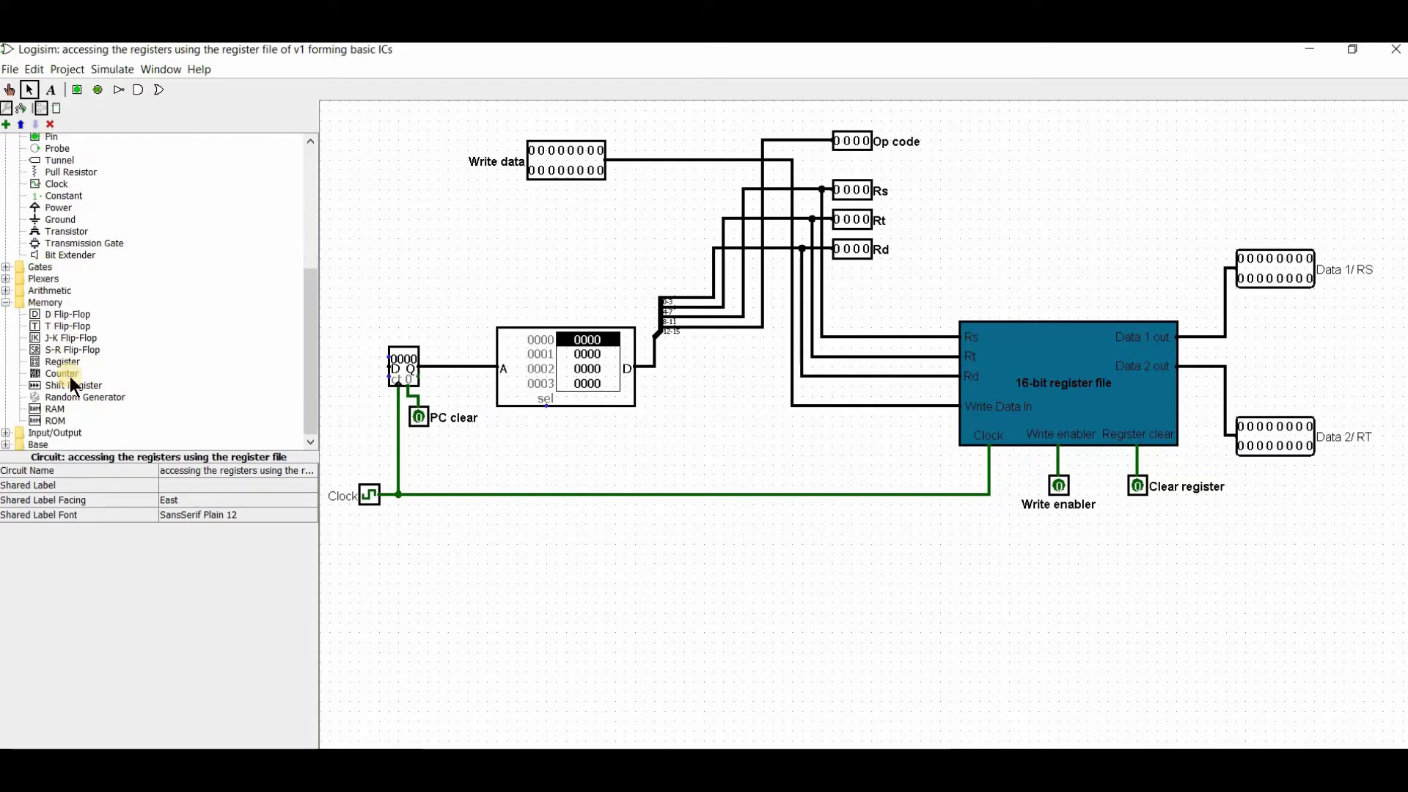
pyautogui.doubleClick(40, 442)
pyautogui.doubleClick(37, 359)
pyautogui.doubleClick(42, 279)
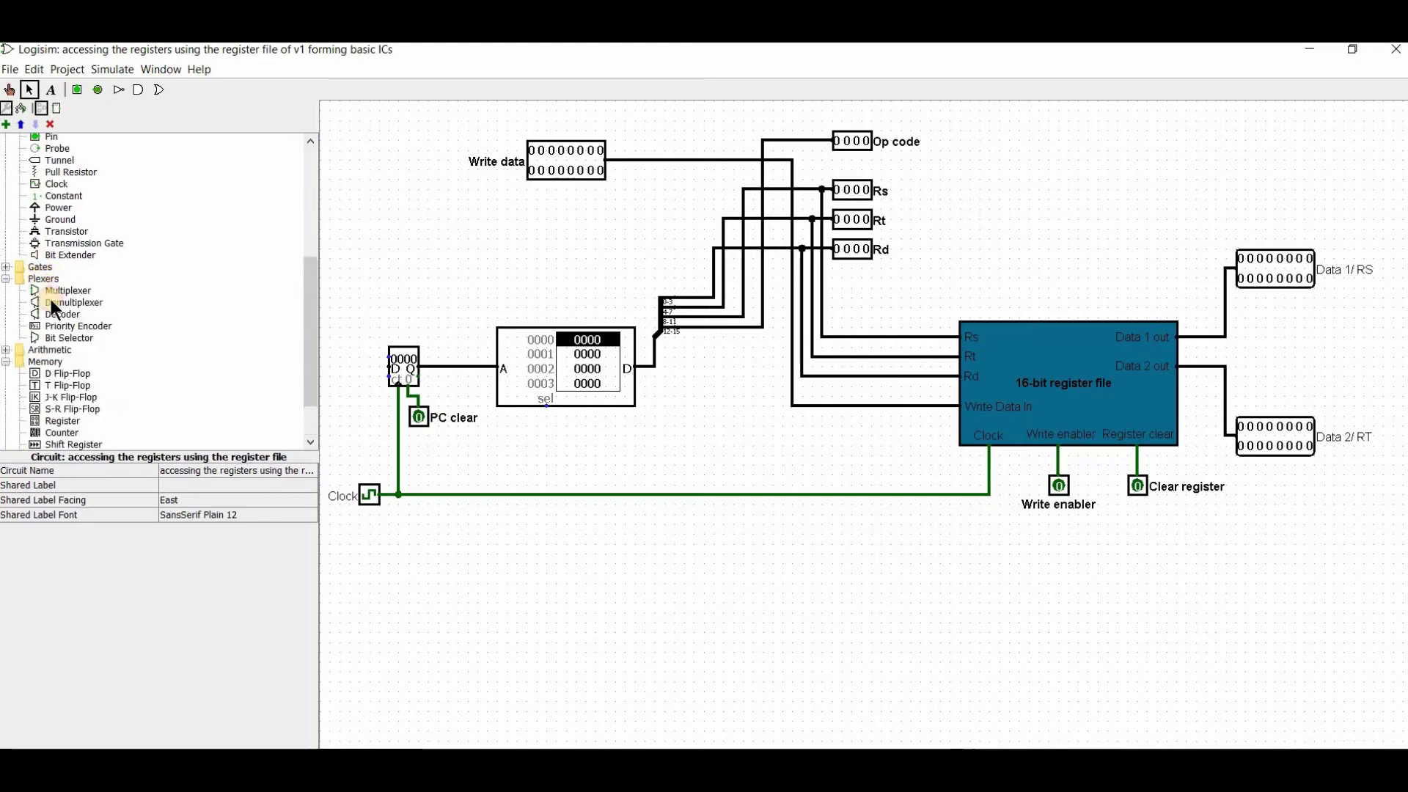
pyautogui.doubleClick(56, 349)
pyautogui.click(56, 349)
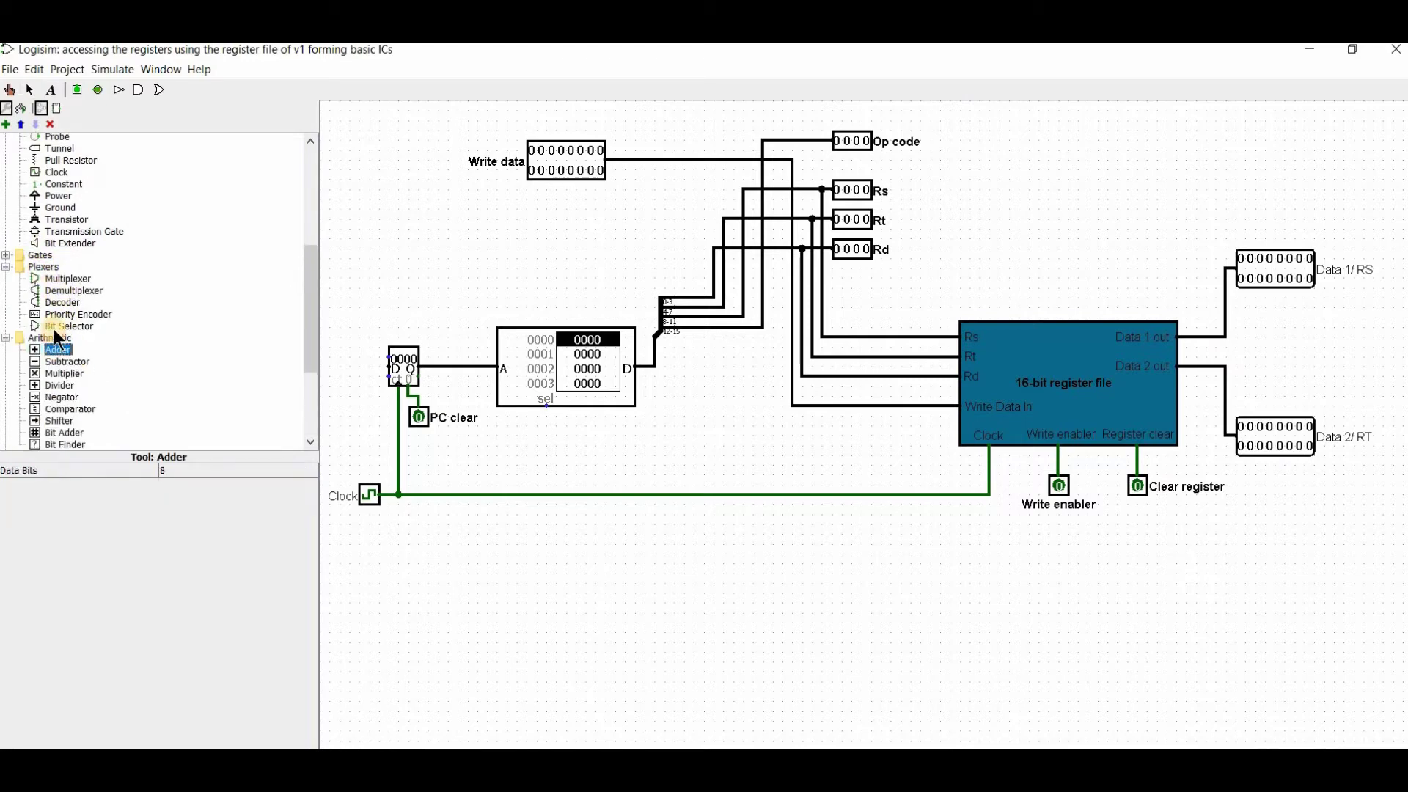
pyautogui.click(478, 269)
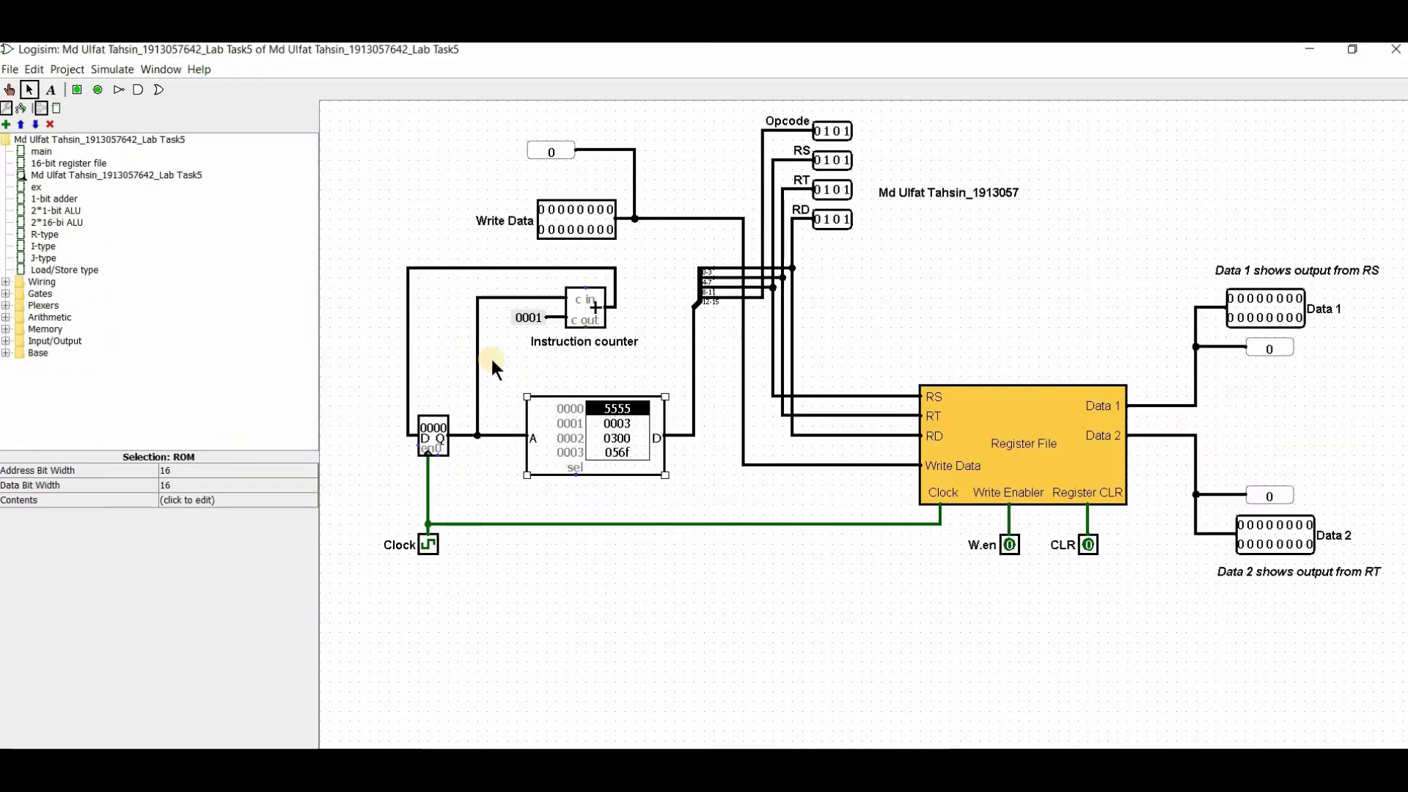
# Step: Check the constant in the reference project, then return to the register-file circuit
pyautogui.click(526, 318)
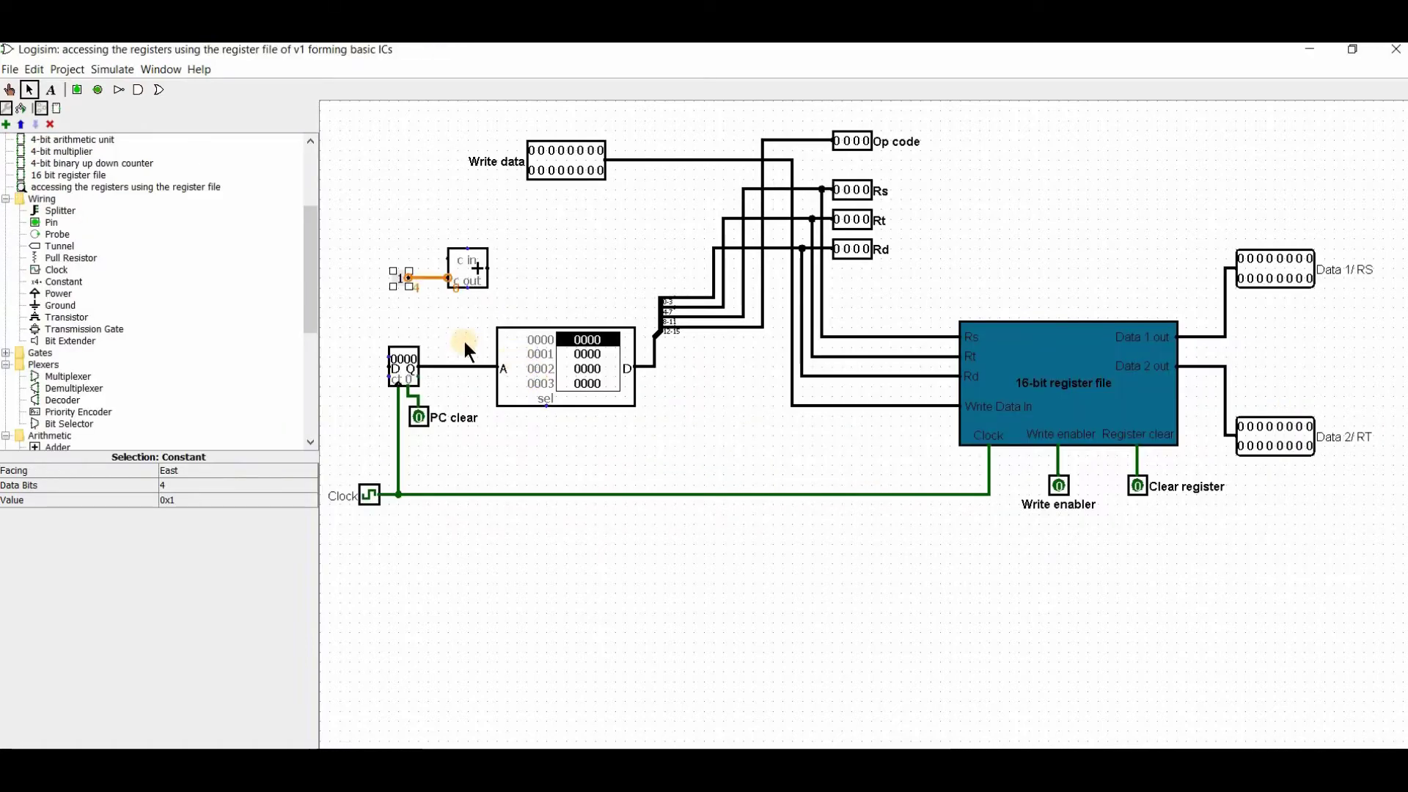
pyautogui.hotkey('alt', 'Tab')
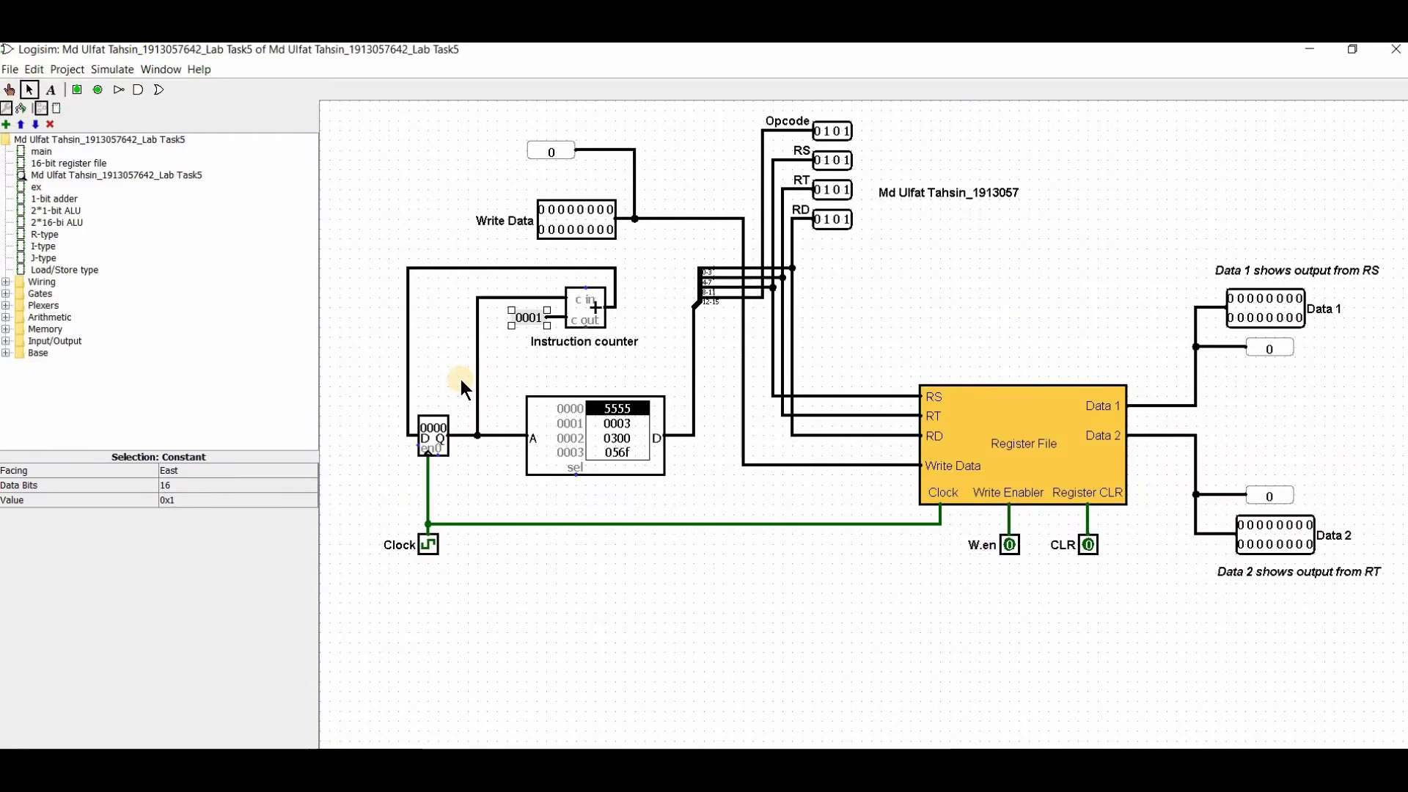
pyautogui.hotkey('alt', 'Tab')
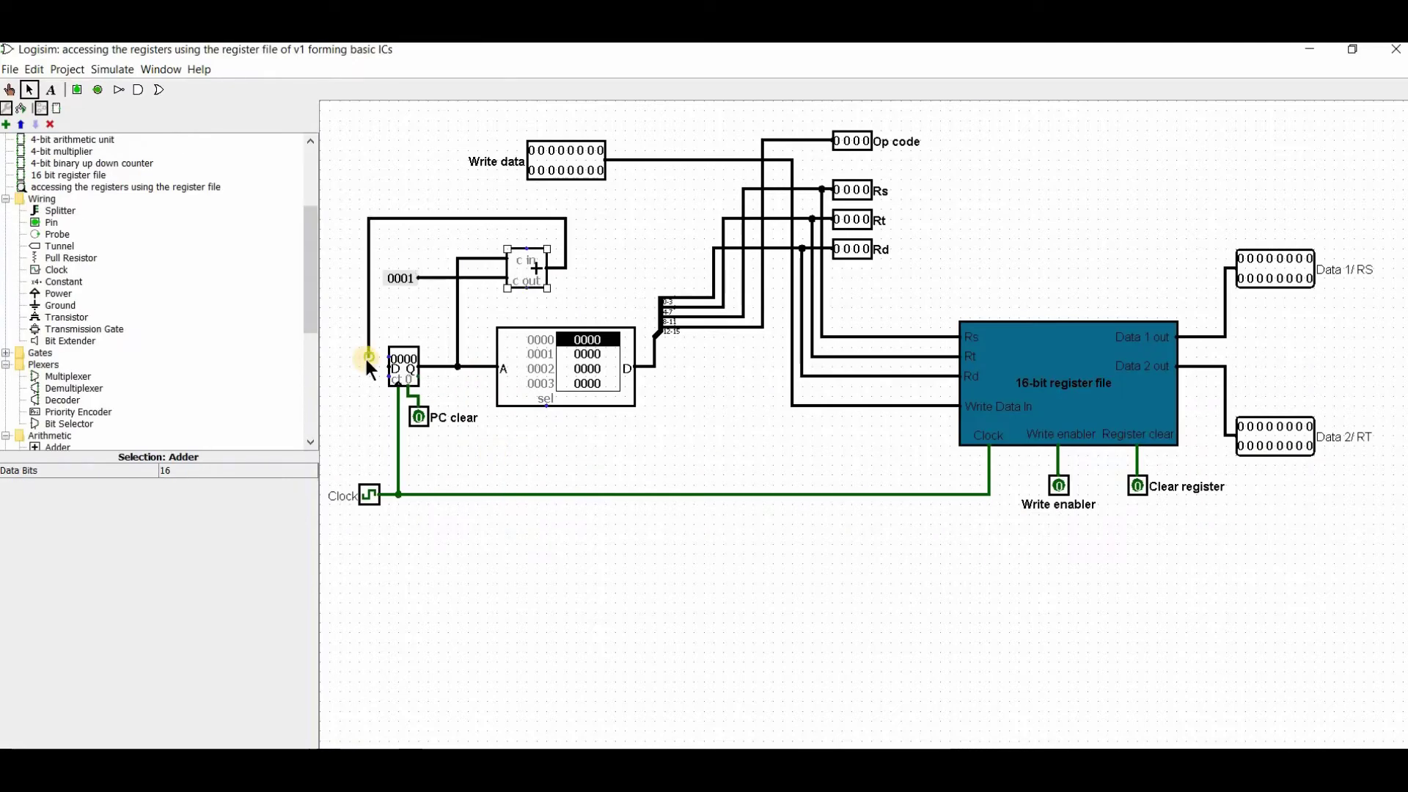
# Step: Delete the counter and place a Register in its spot before the ROM
pyautogui.click(365, 359)
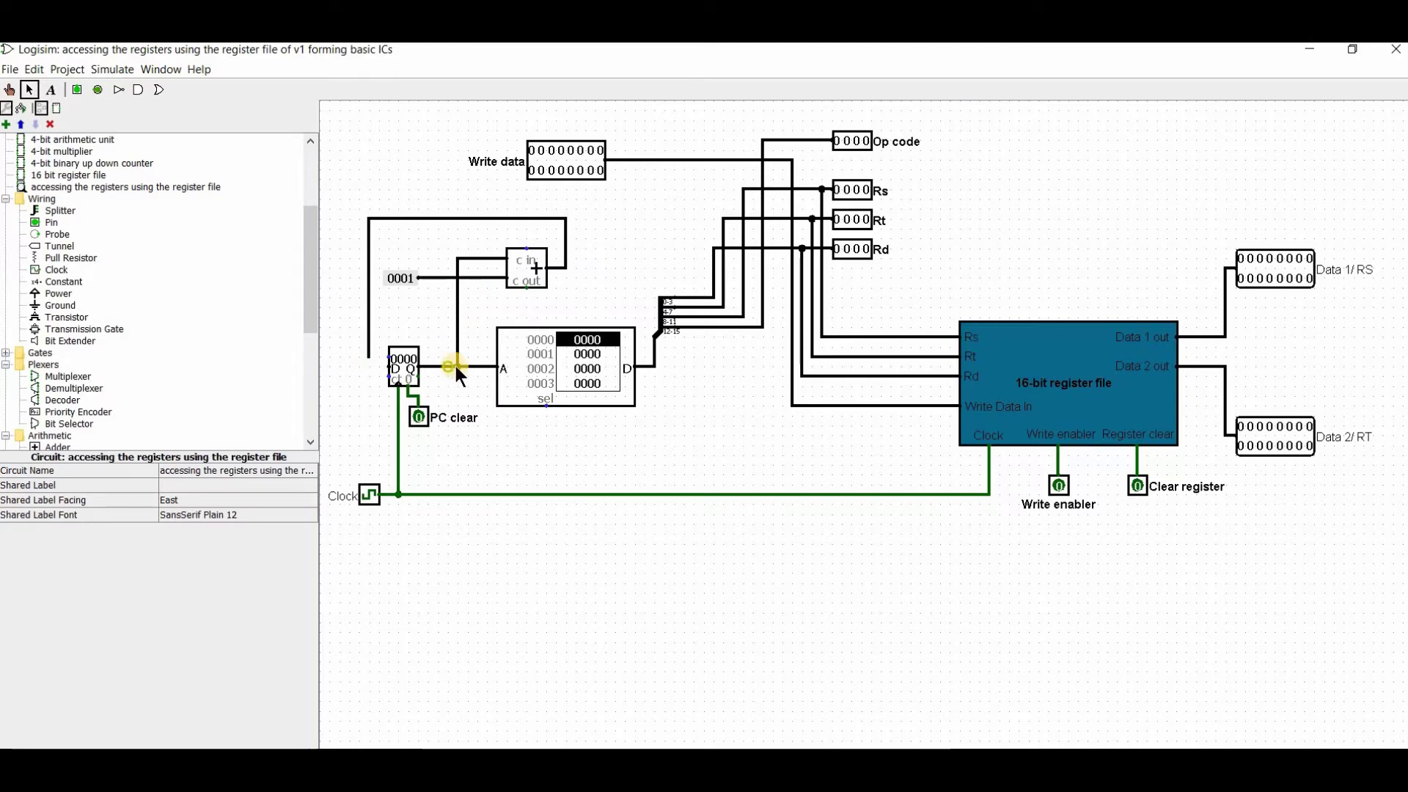
pyautogui.click(403, 366)
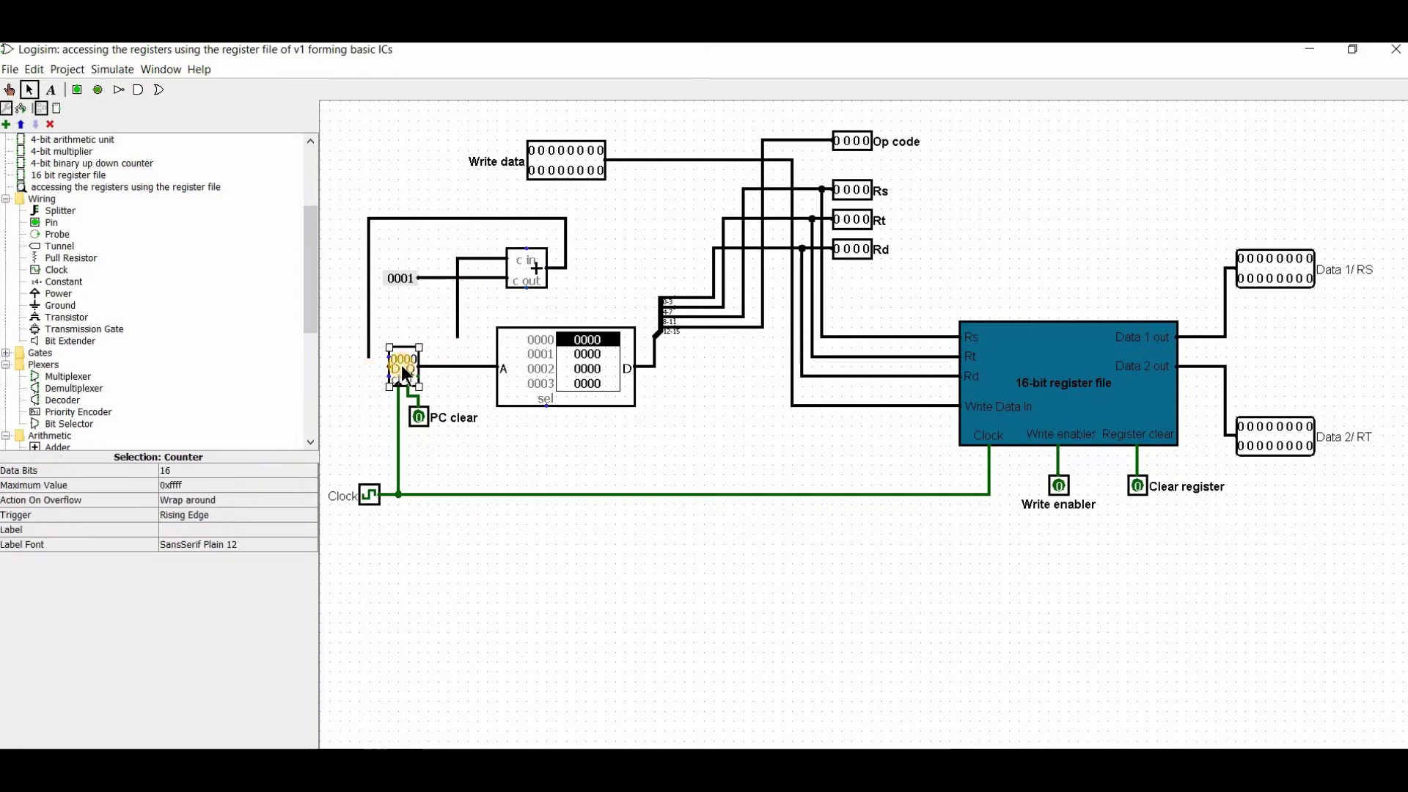
pyautogui.press('Delete')
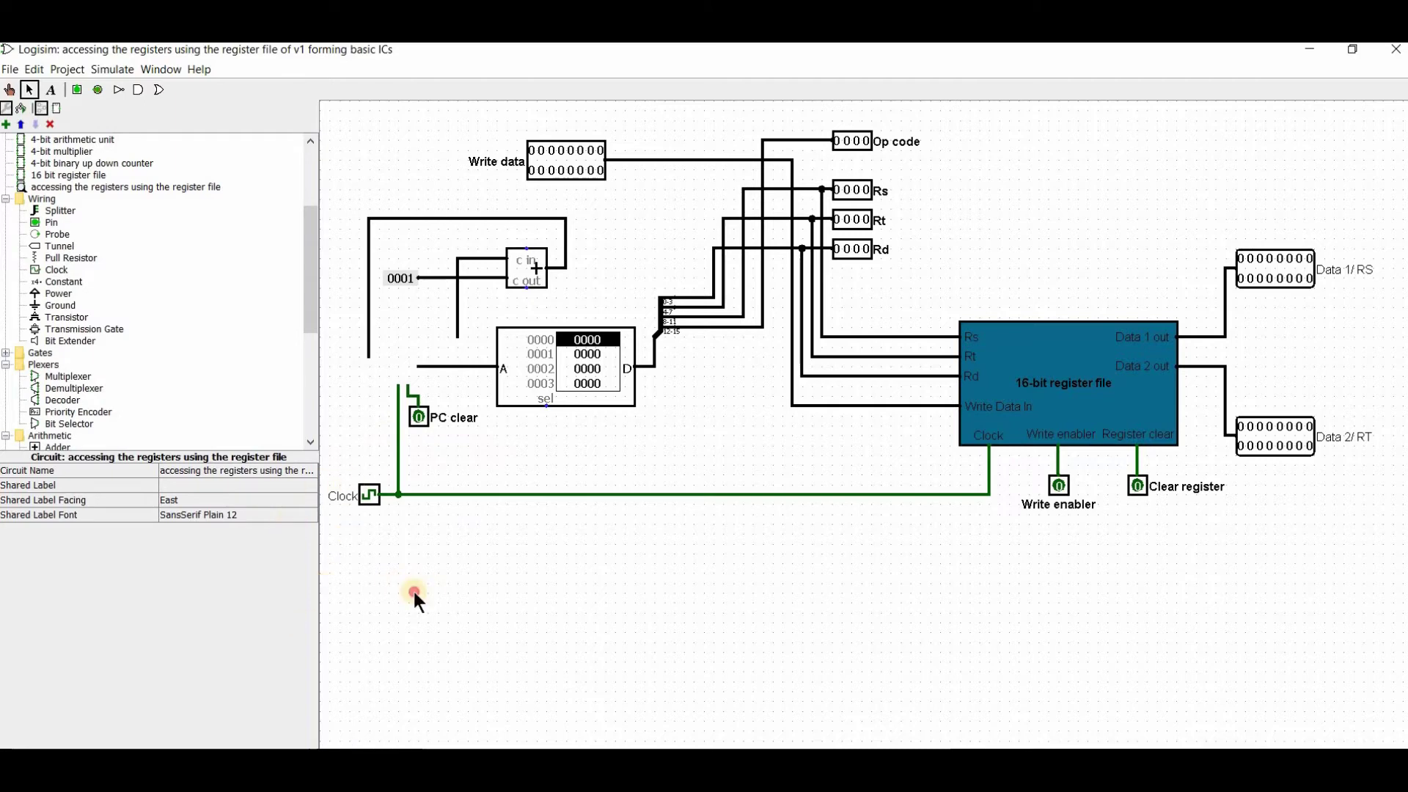
pyautogui.scroll(-2, 74, 272)
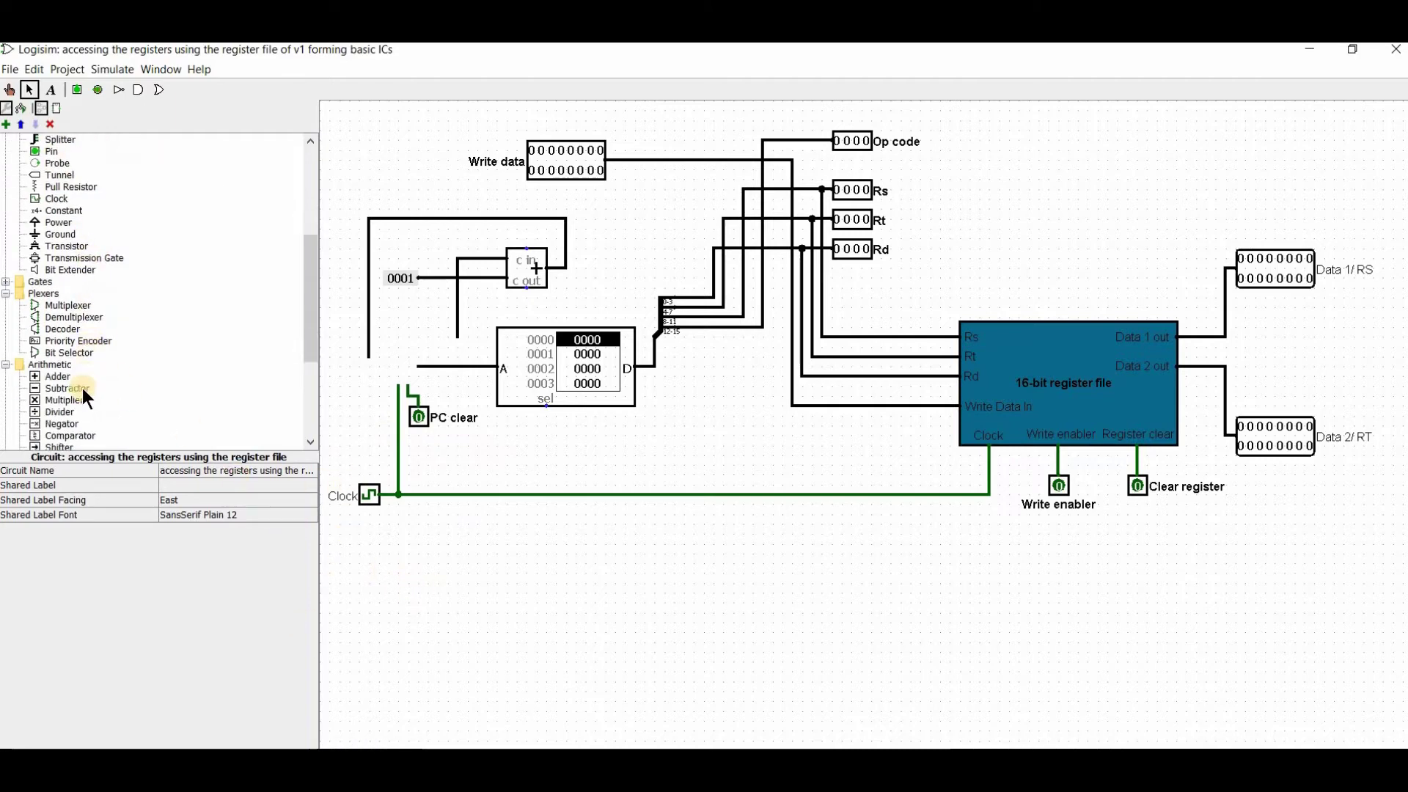
pyautogui.scroll(-2, 83, 391)
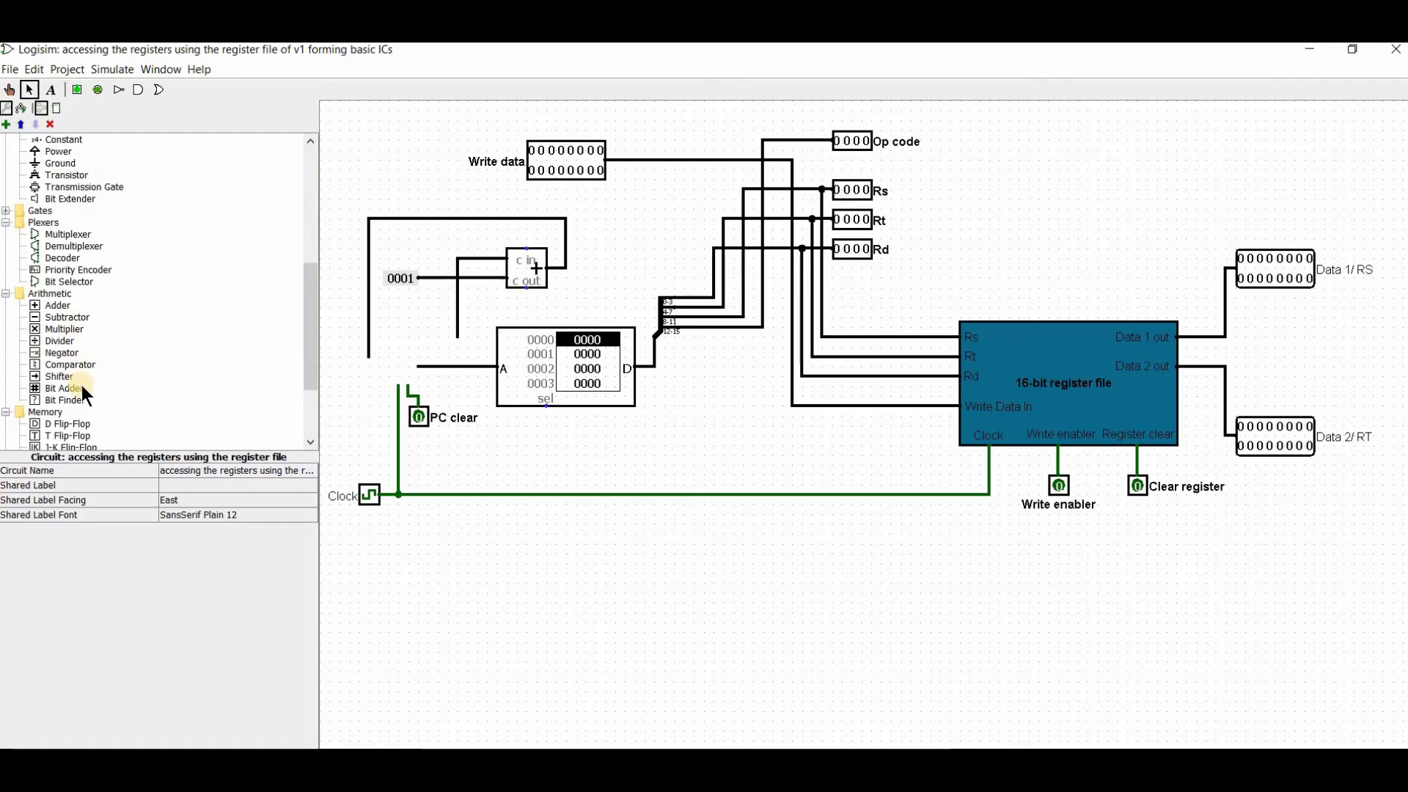
pyautogui.scroll(-1, 81, 378)
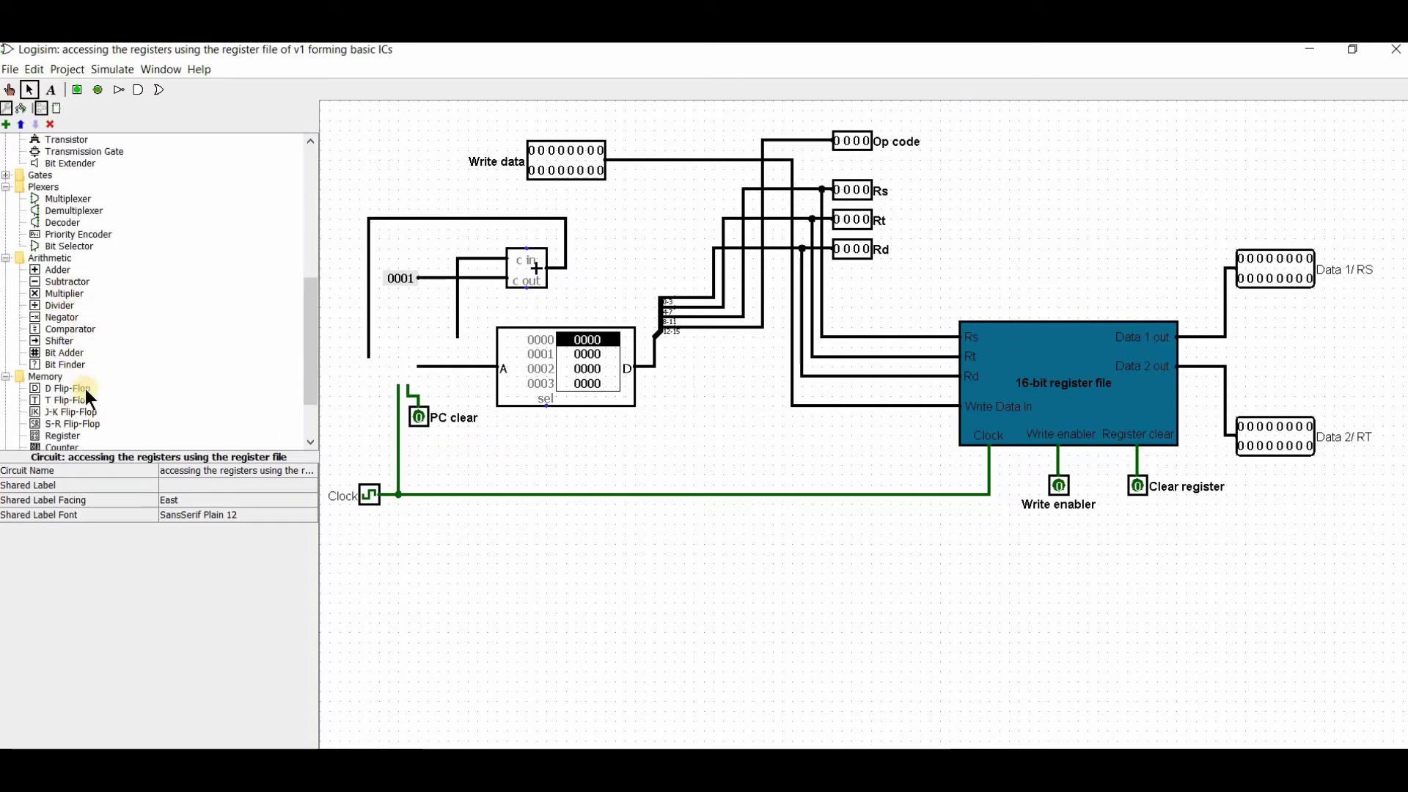
pyautogui.scroll(-2, 85, 389)
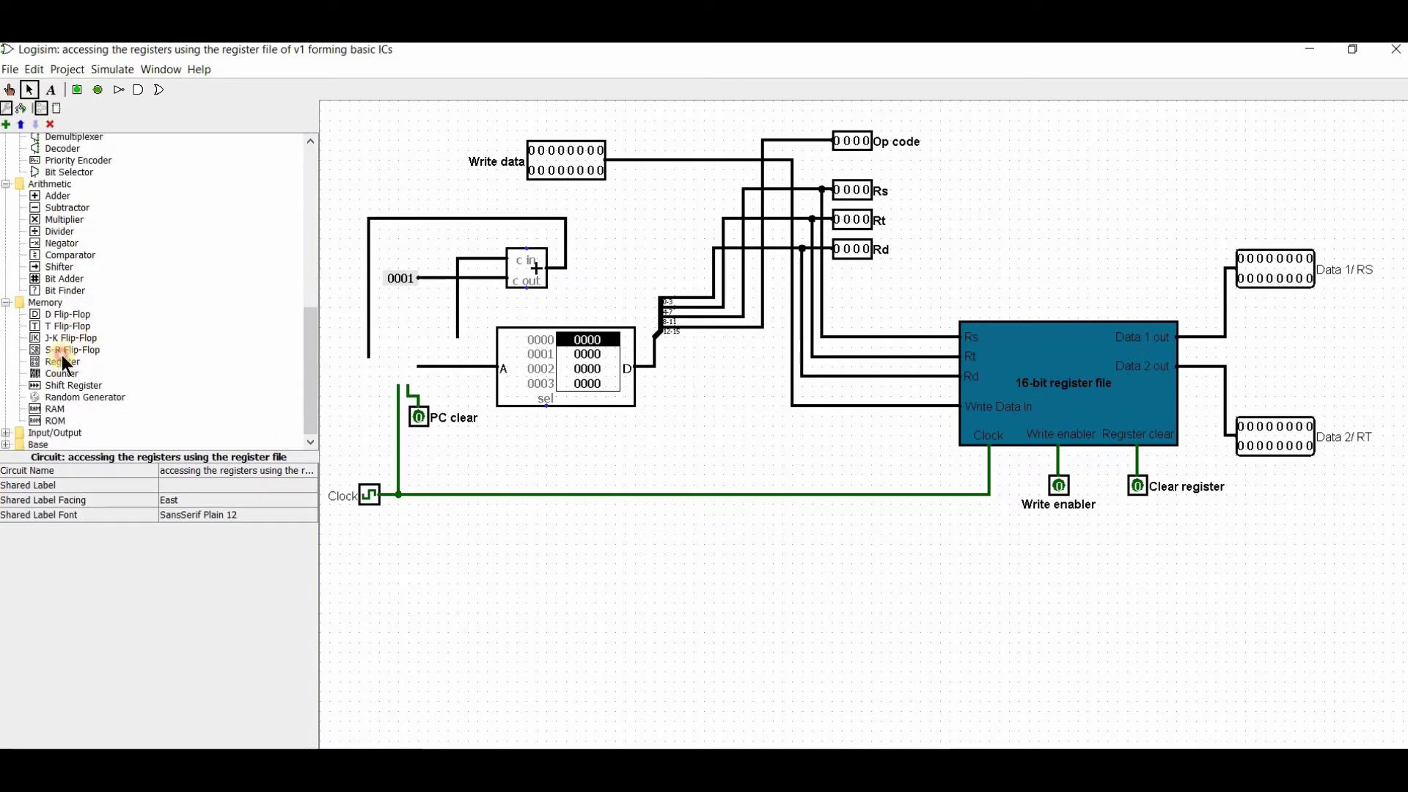
pyautogui.click(63, 352)
pyautogui.click(63, 361)
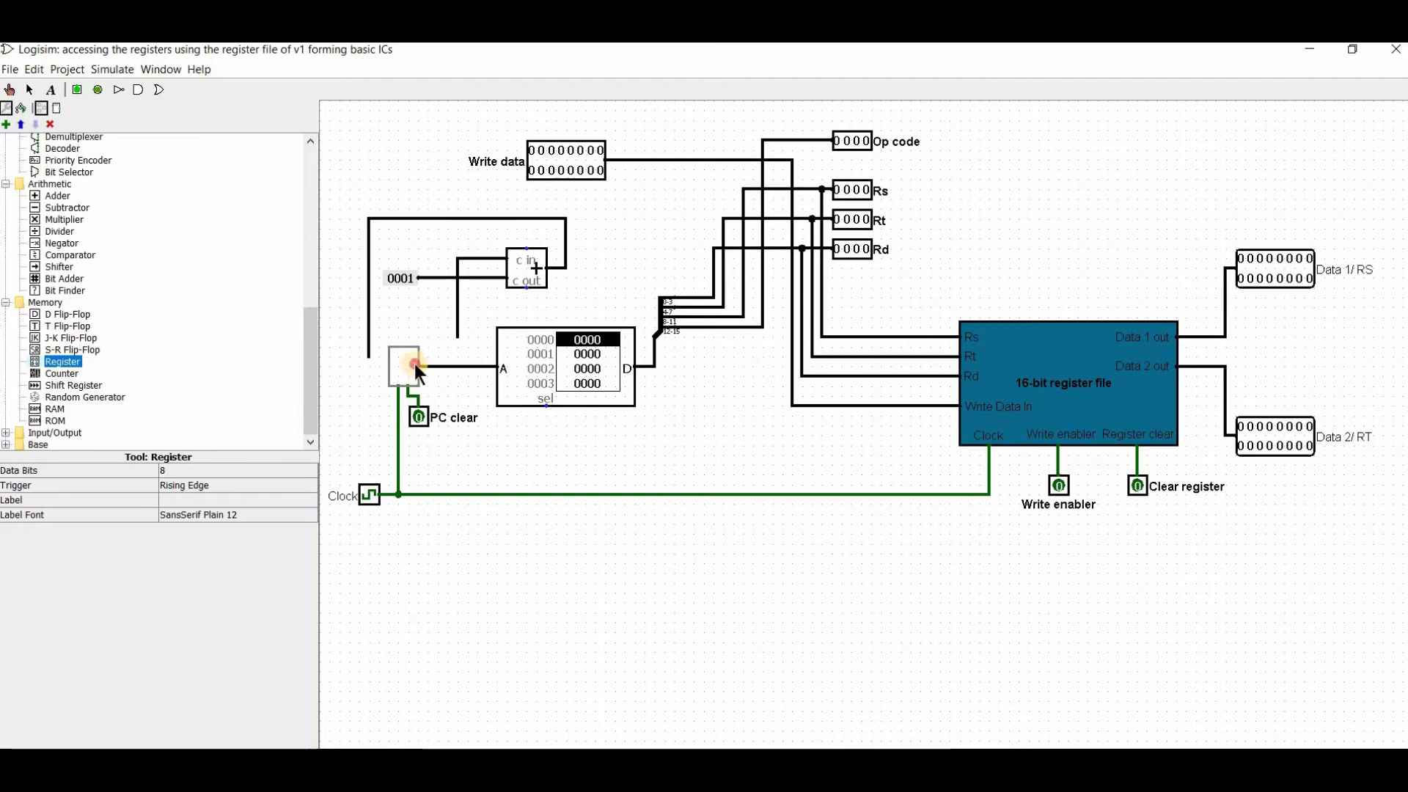
pyautogui.click(415, 364)
pyautogui.click(499, 440)
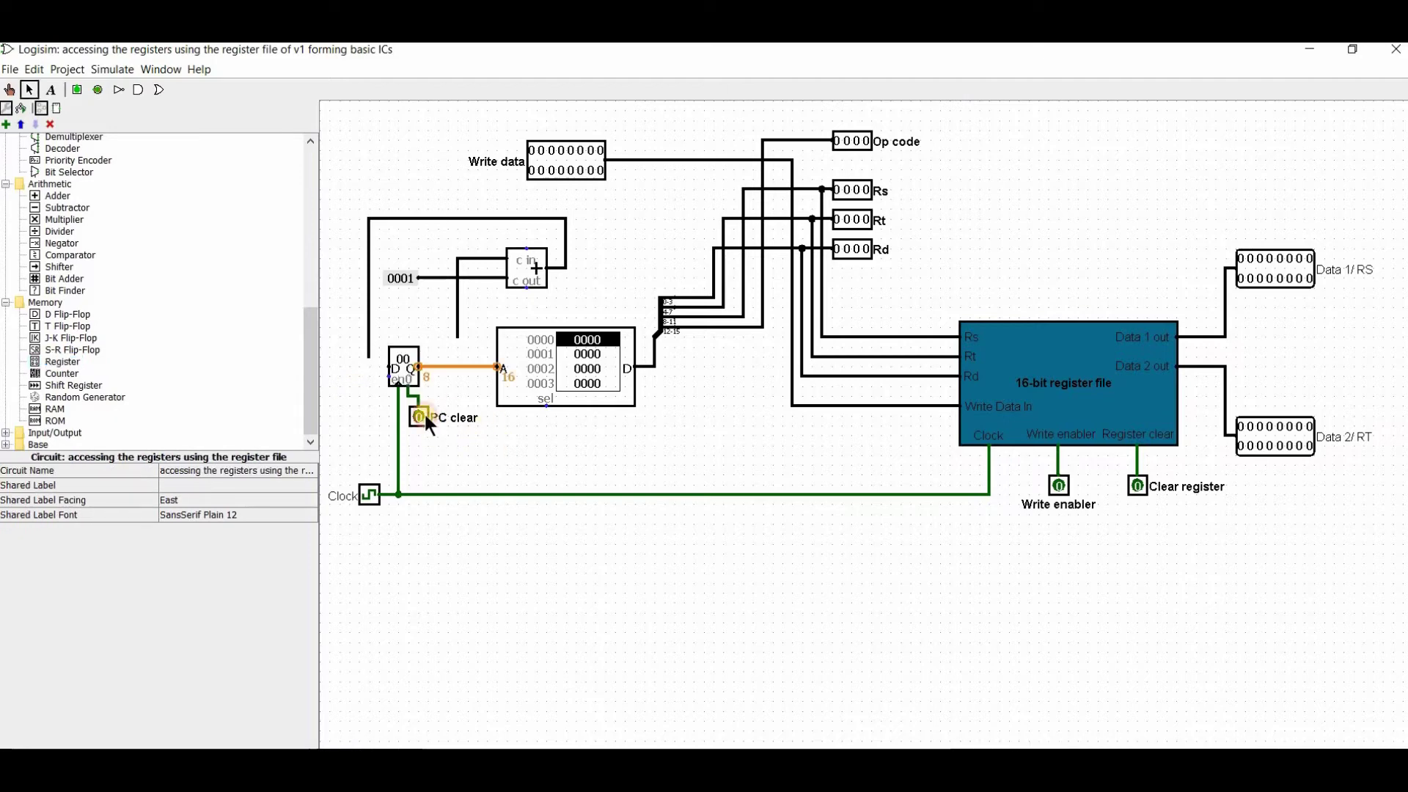
# Step: Make the new register 16 bits wide
pyautogui.click(422, 372)
pyautogui.click(183, 470)
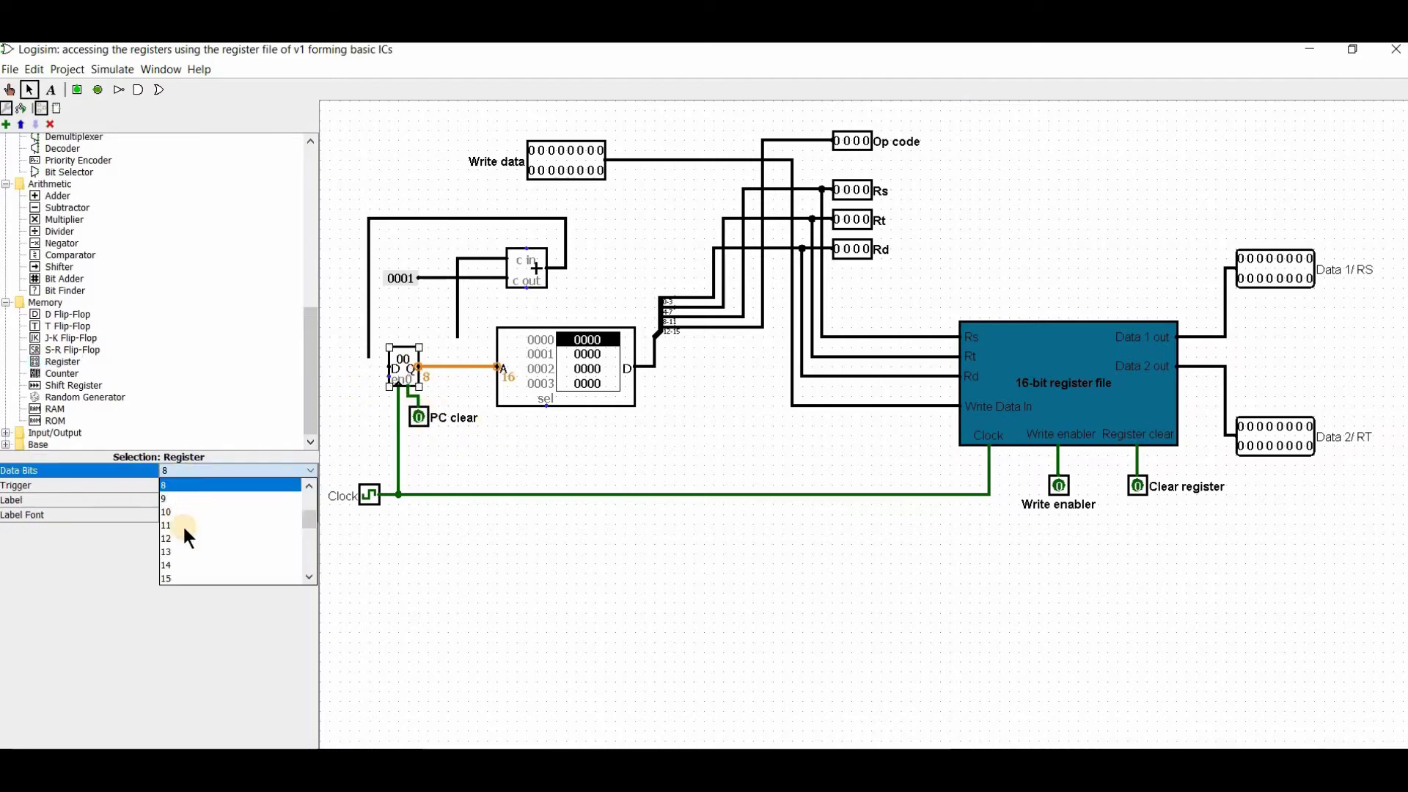
pyautogui.scroll(-1, 182, 547)
pyautogui.click(183, 552)
pyautogui.click(458, 440)
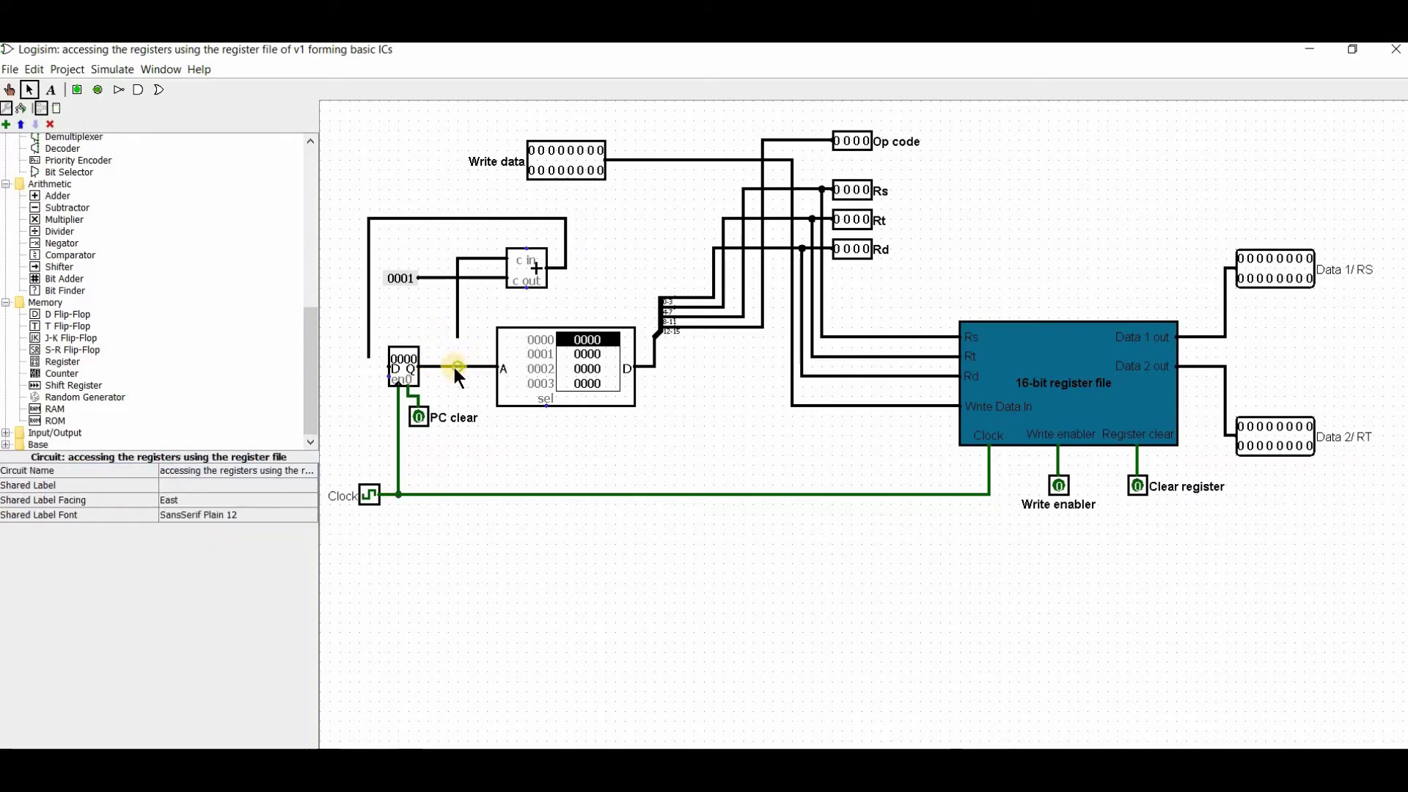
# Step: Wire the register's output to the adder input and reconnect the feedback wire at the register's input
pyautogui.moveTo(456, 367); pyautogui.dragTo(456, 339)
pyautogui.click(396, 282)
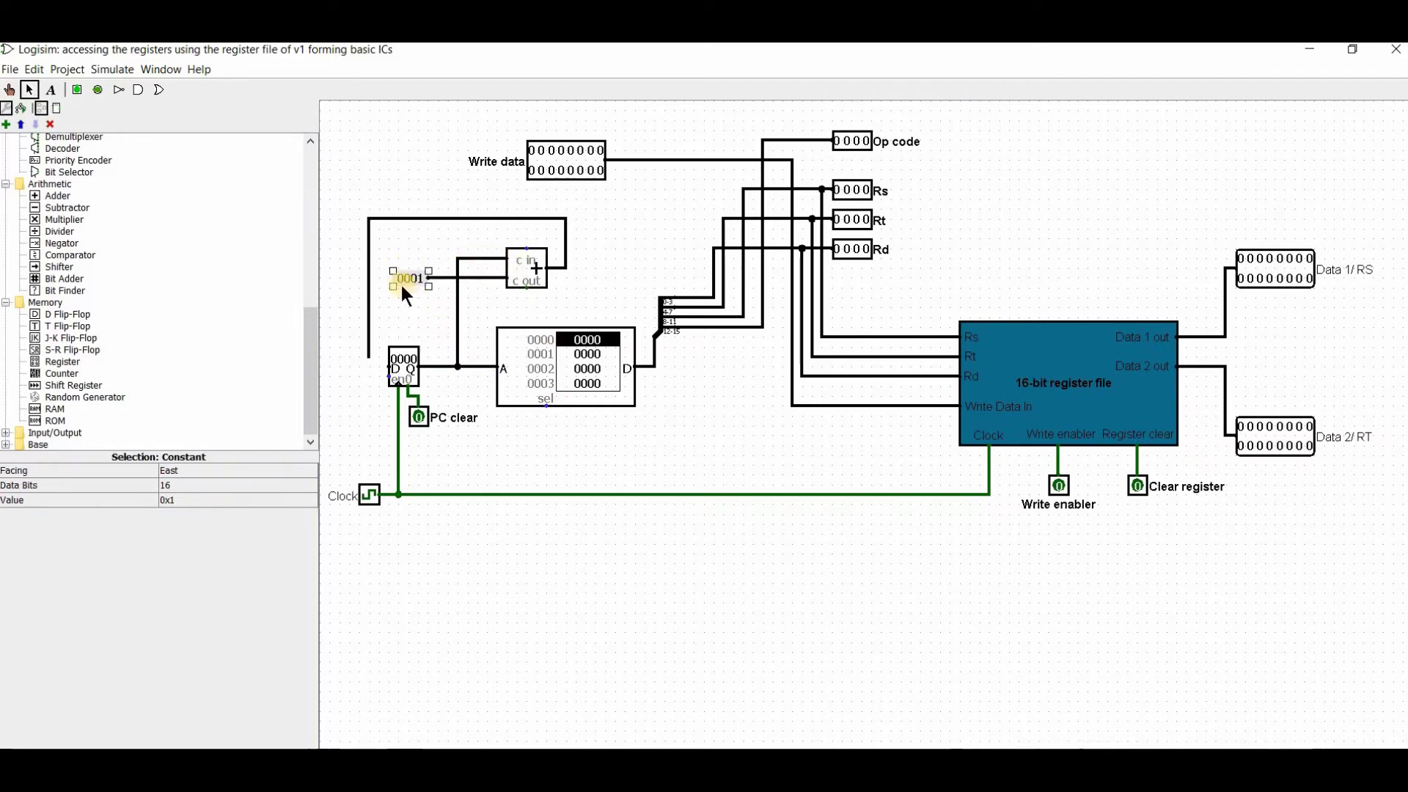
pyautogui.click(444, 409)
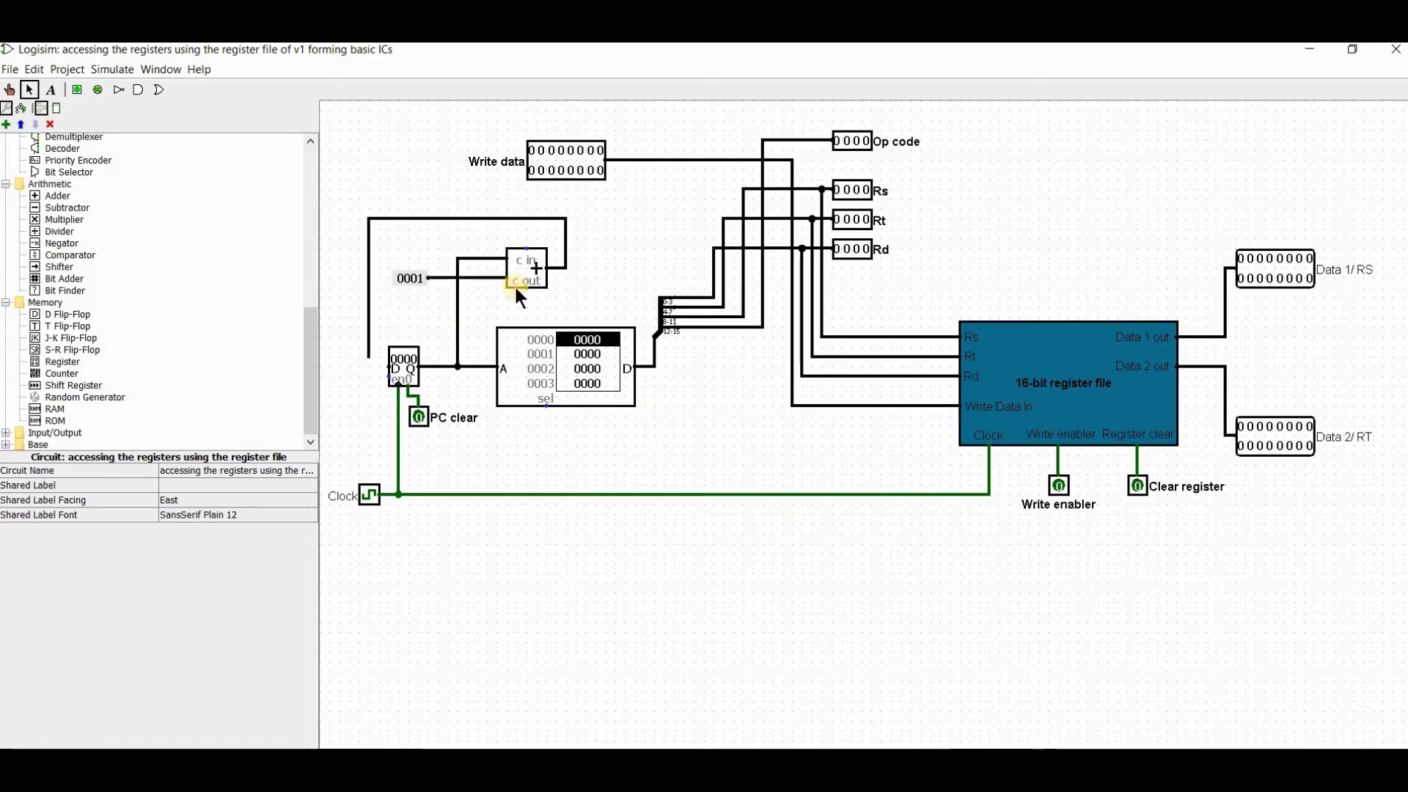
pyautogui.click(367, 359)
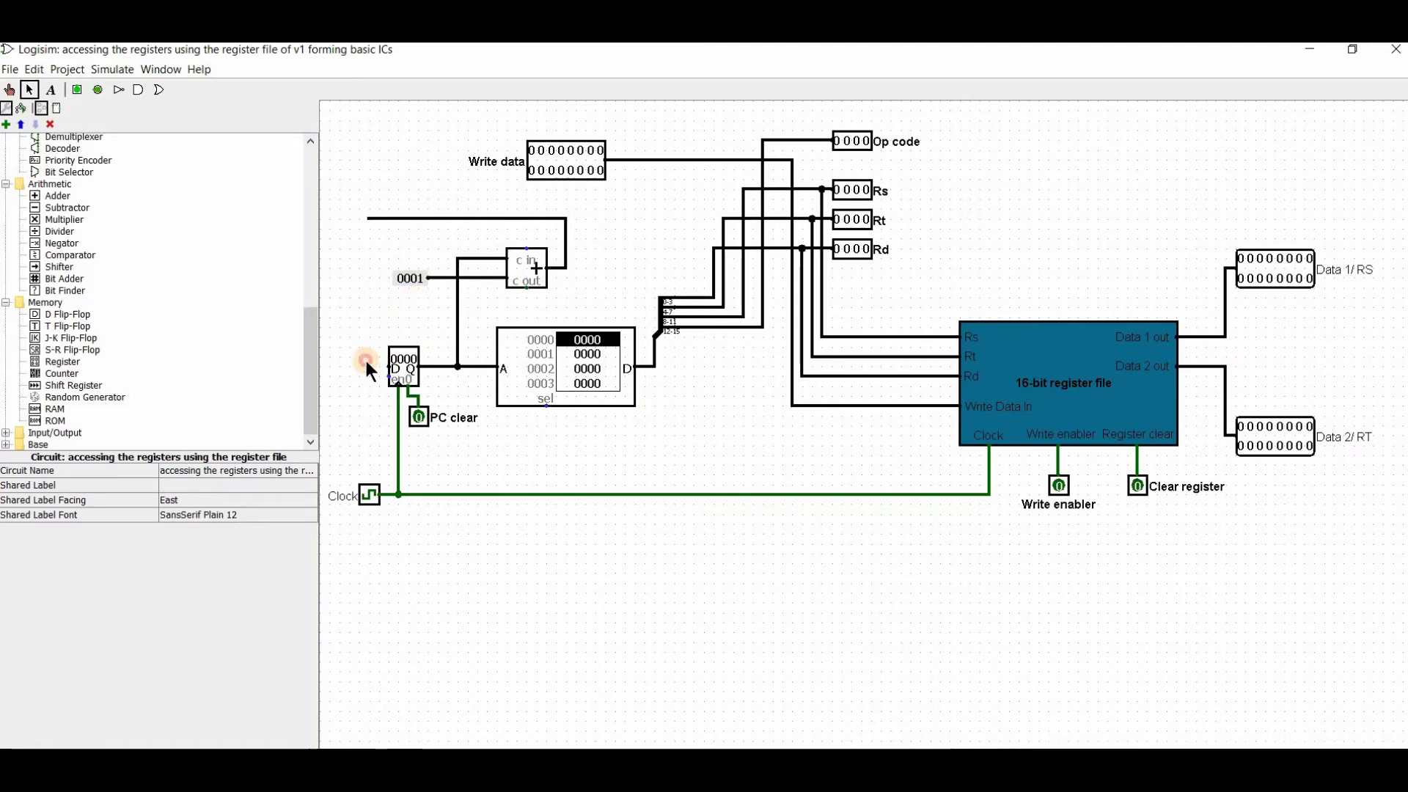
pyautogui.click(369, 358)
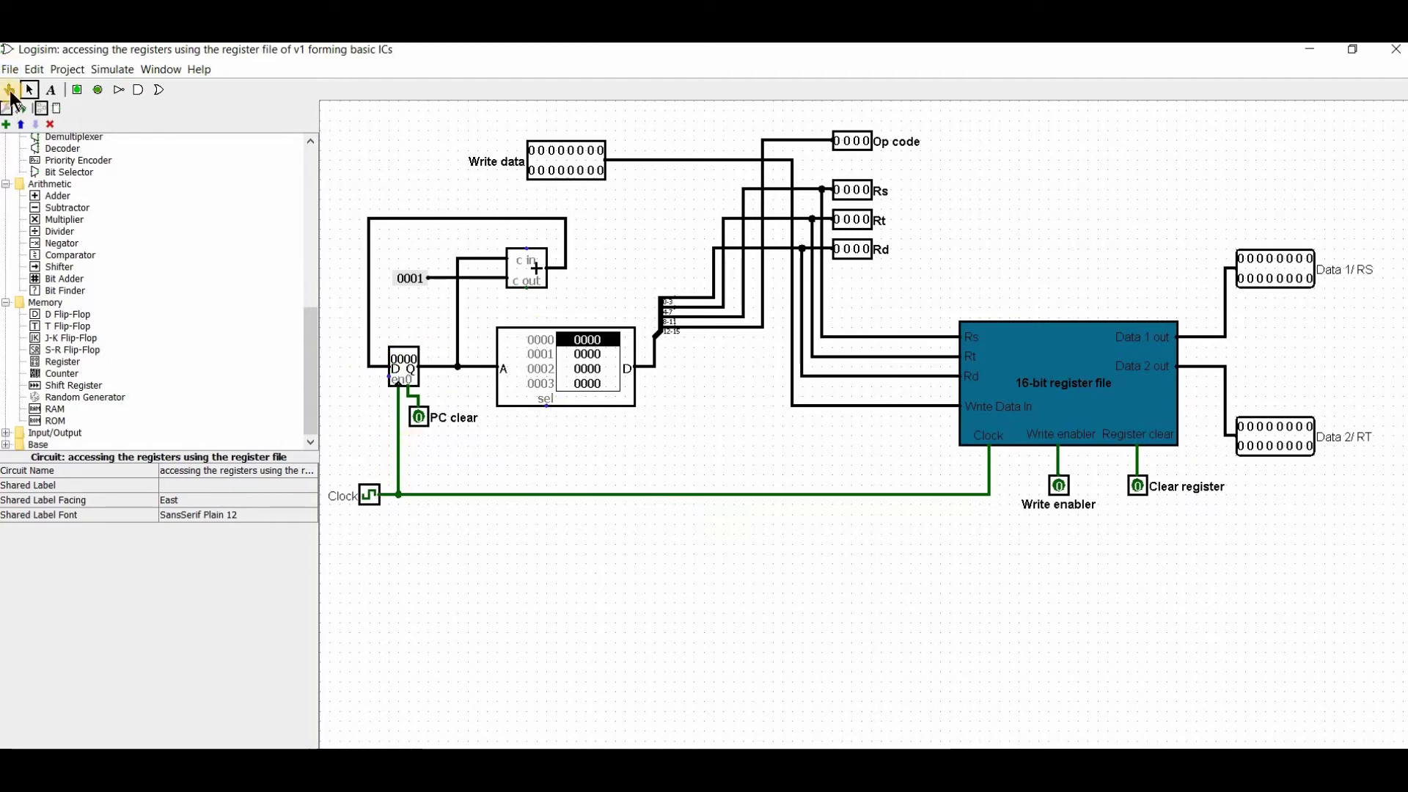
# Step: Pulse the clock repeatedly so the PC steps up through ROM addresses to 0004
pyautogui.doubleClick(369, 494)
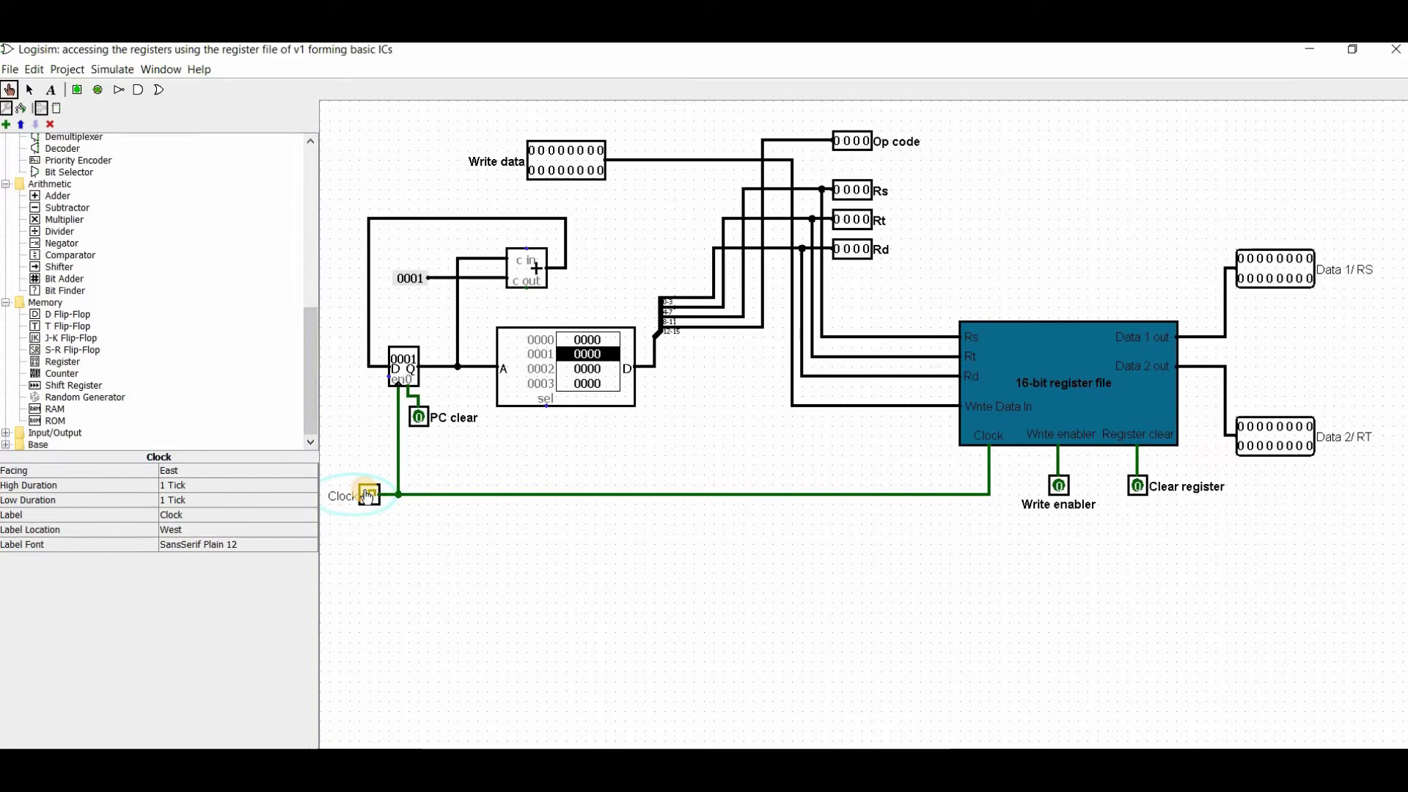
pyautogui.click(369, 494)
pyautogui.click(368, 494)
pyautogui.click(369, 494)
pyautogui.doubleClick(369, 494)
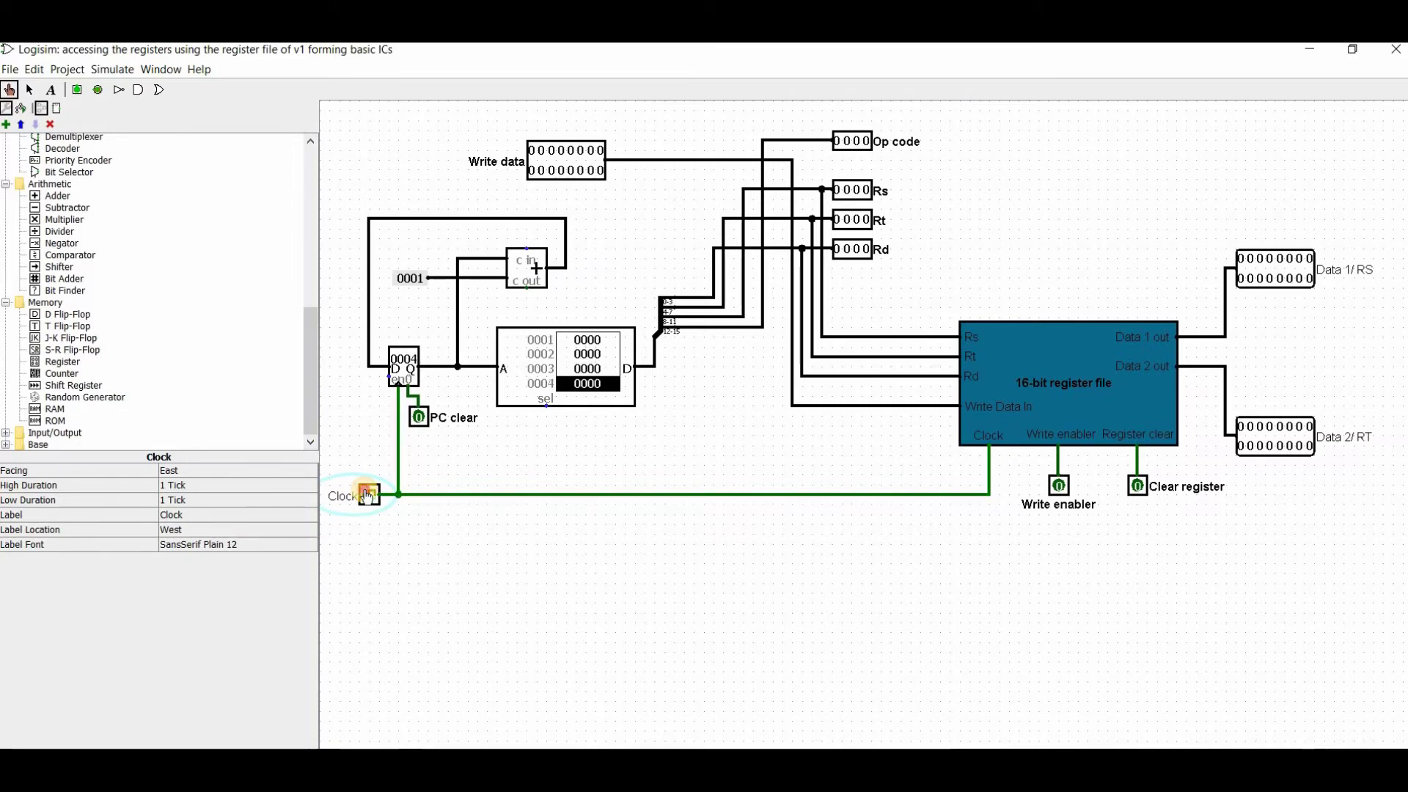
pyautogui.tripleClick(369, 494)
# Step: Toggle PC clear on and off to reset the PC to 0000
pyautogui.click(421, 418)
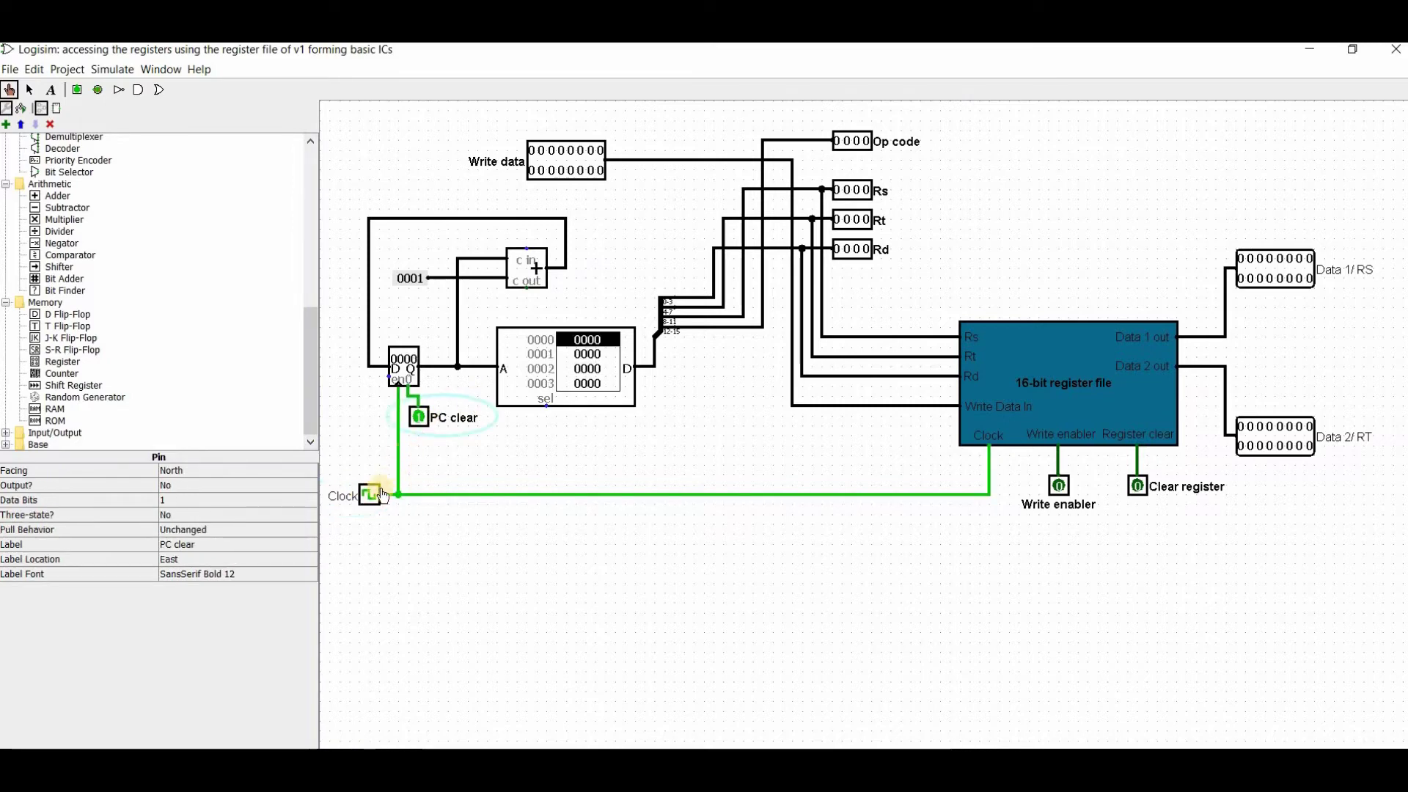
pyautogui.click(377, 498)
pyautogui.click(421, 419)
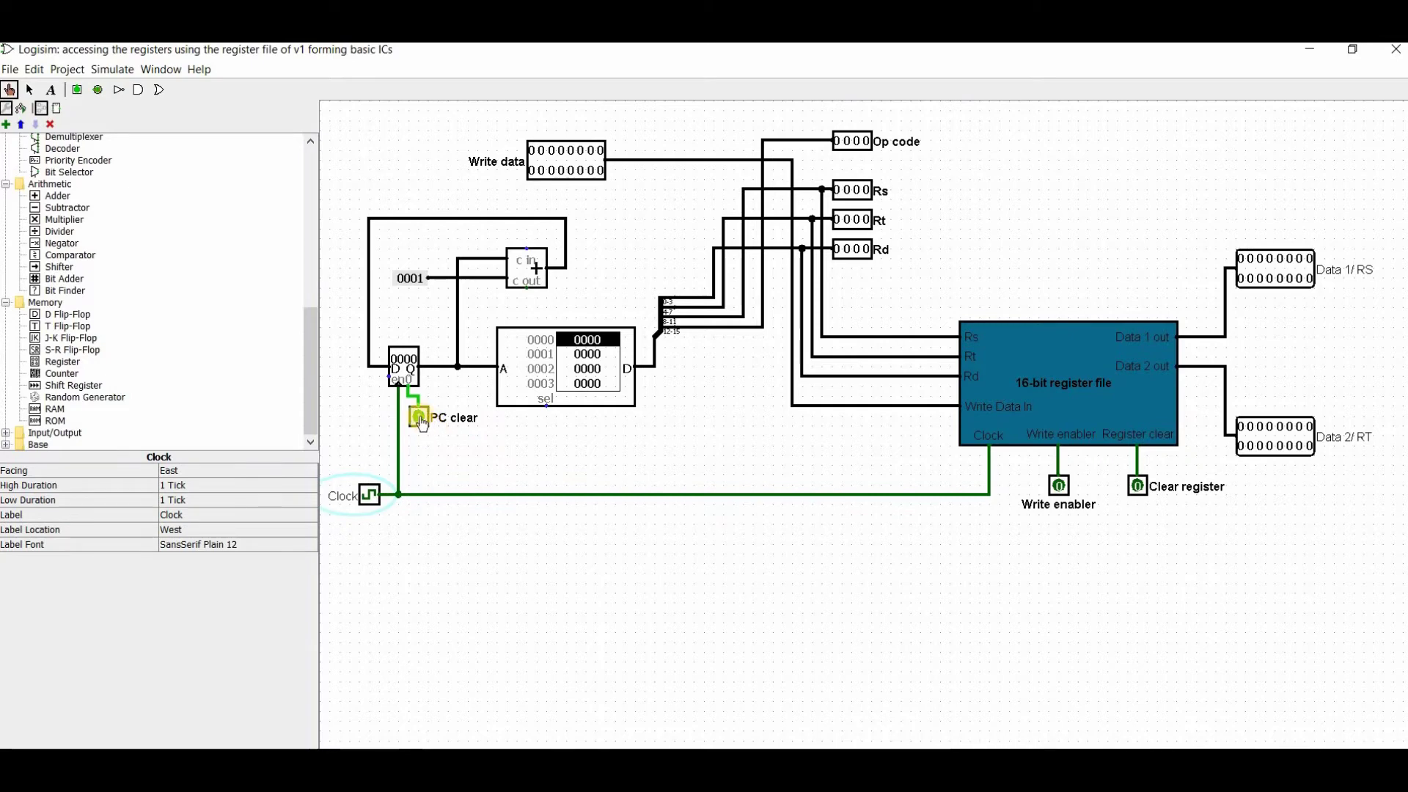
pyautogui.click(421, 420)
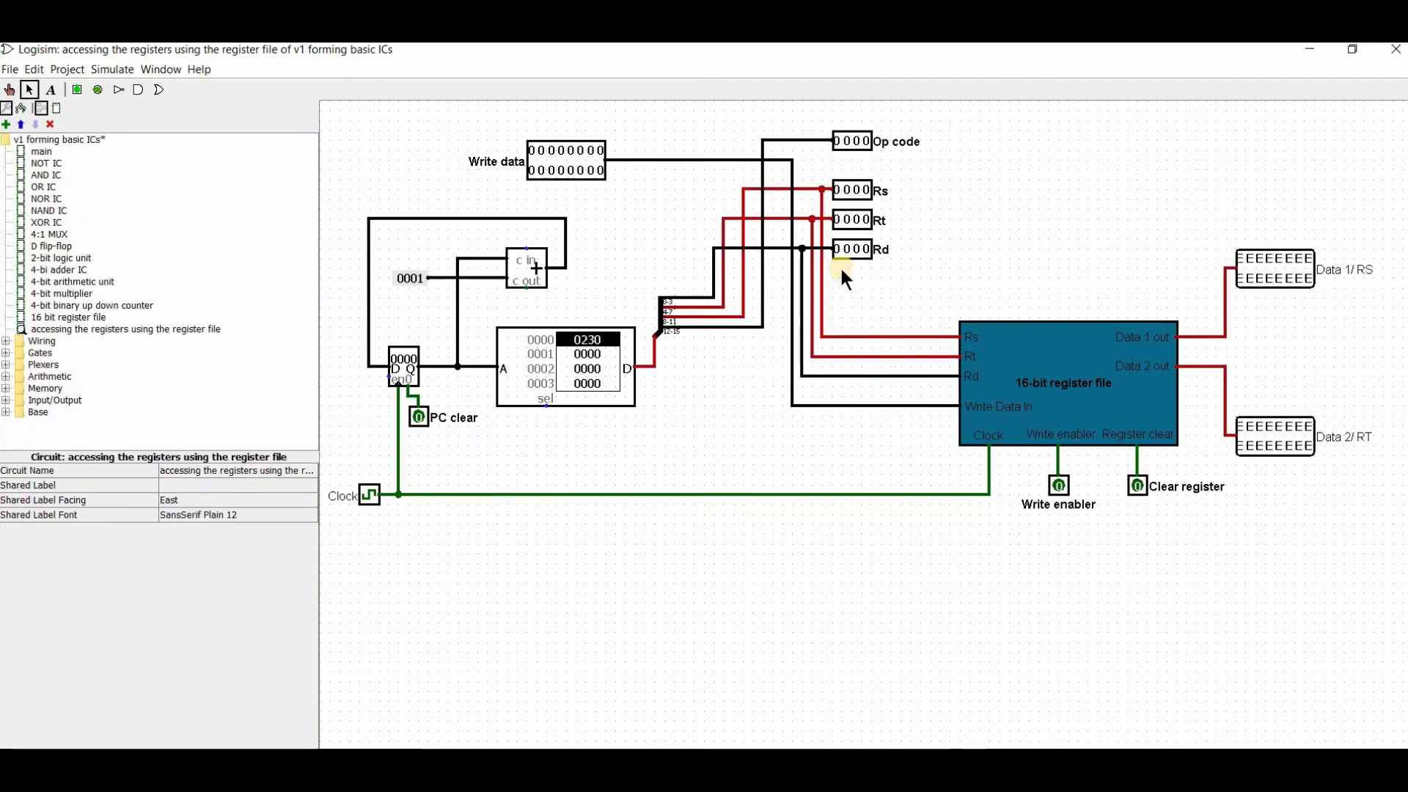
# Step: Inspect the Rs pin and delete the Rd output pin
pyautogui.click(853, 141)
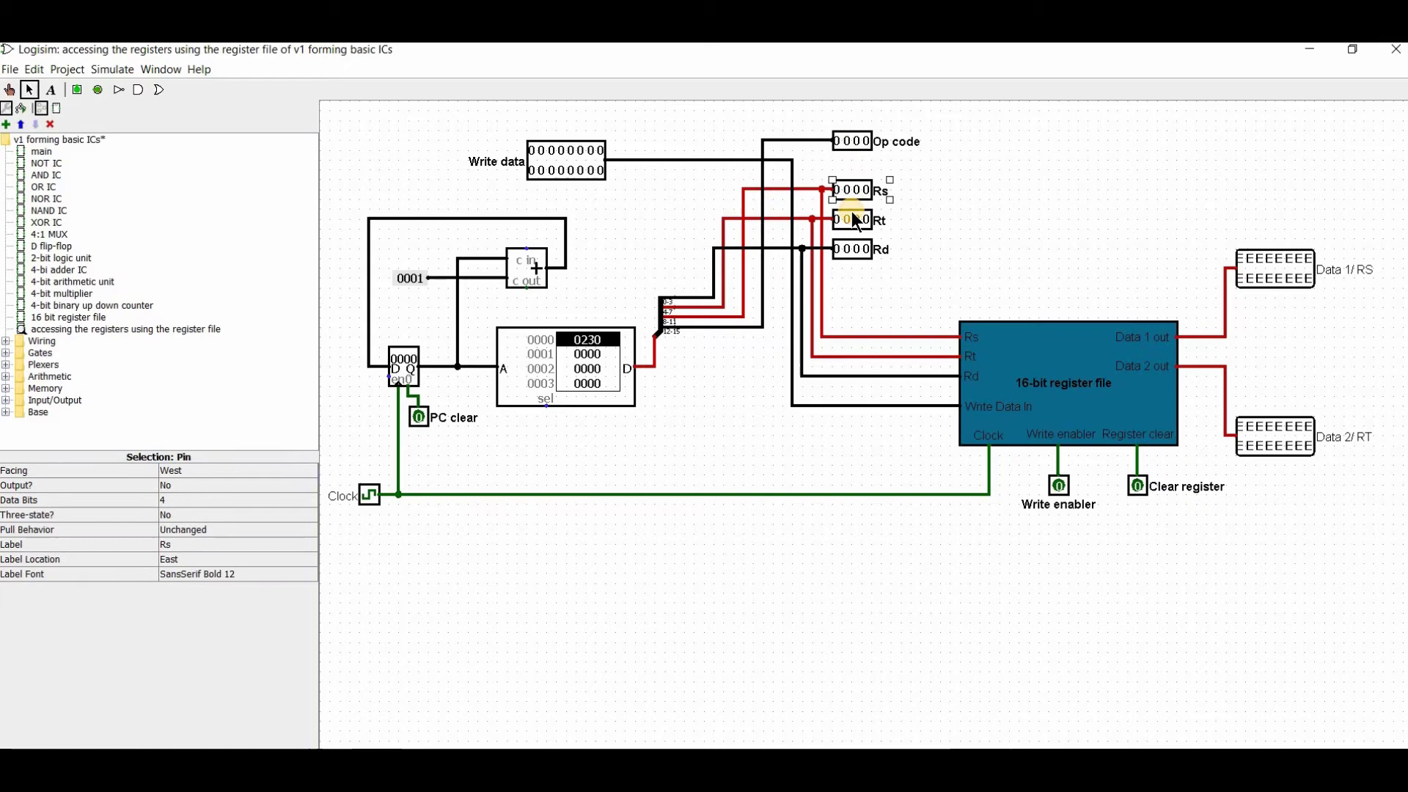
pyautogui.click(849, 220)
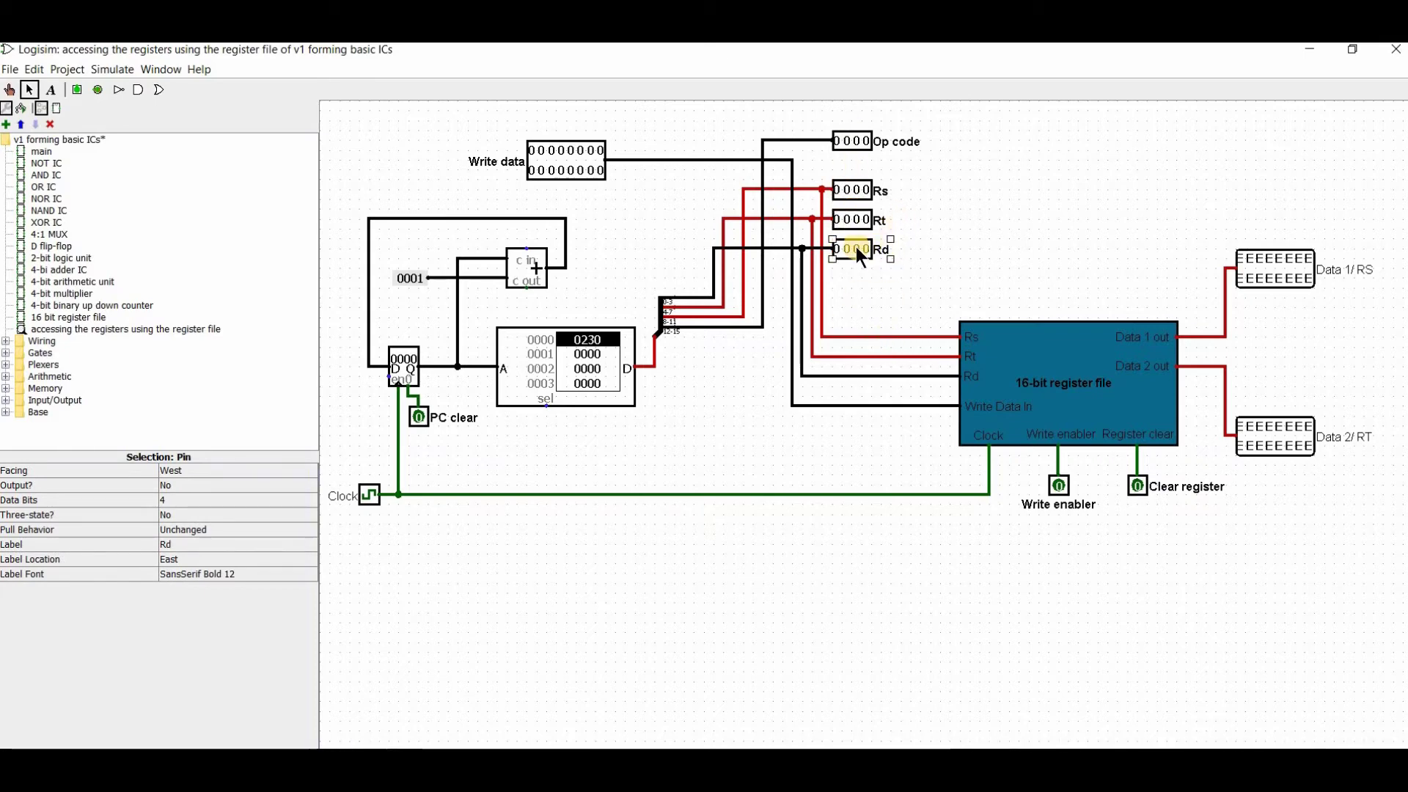
pyautogui.press('Delete')
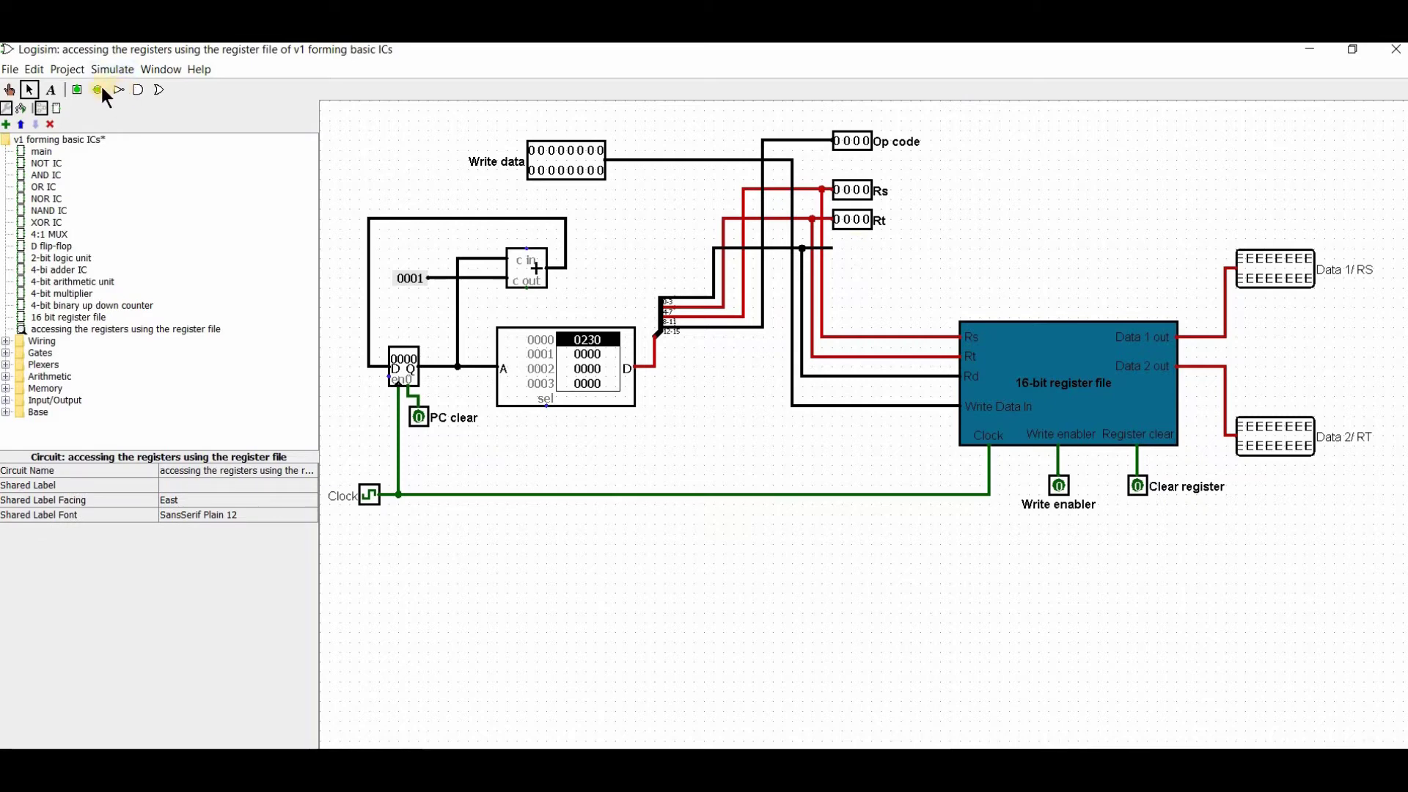
# Step: Try a new 4-bit output pin at the Rd wire end, then remove it to restore Rd
pyautogui.click(100, 90)
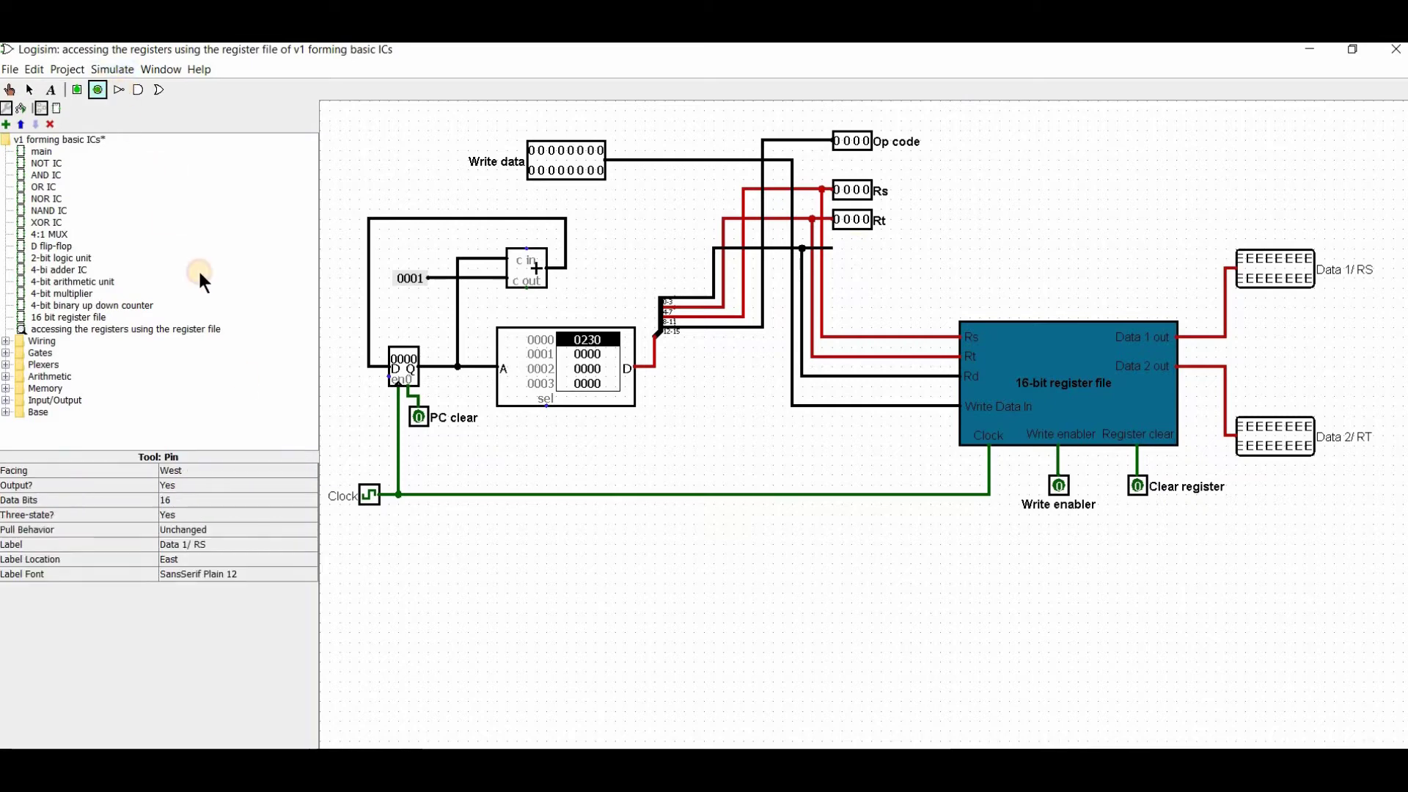
pyautogui.click(180, 499)
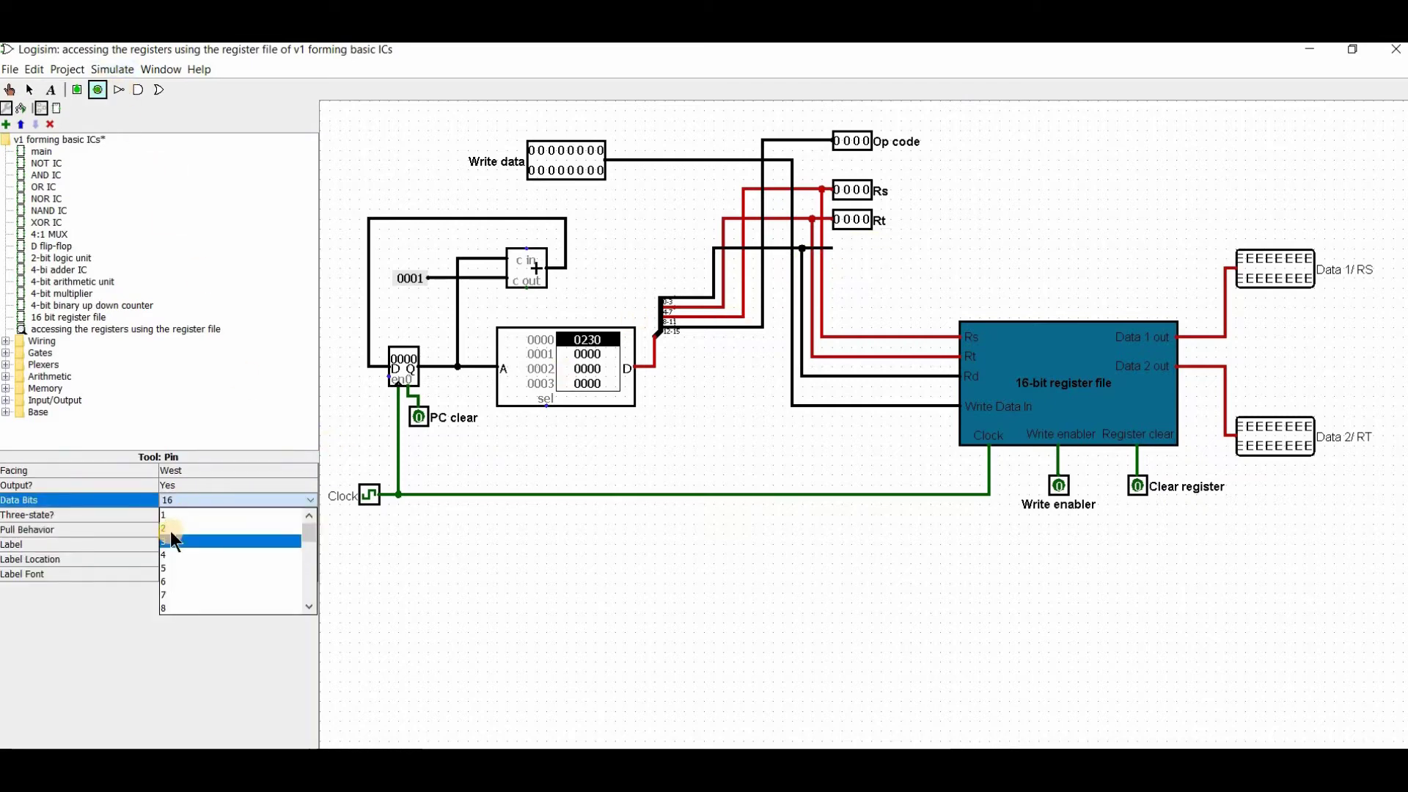
pyautogui.click(172, 541)
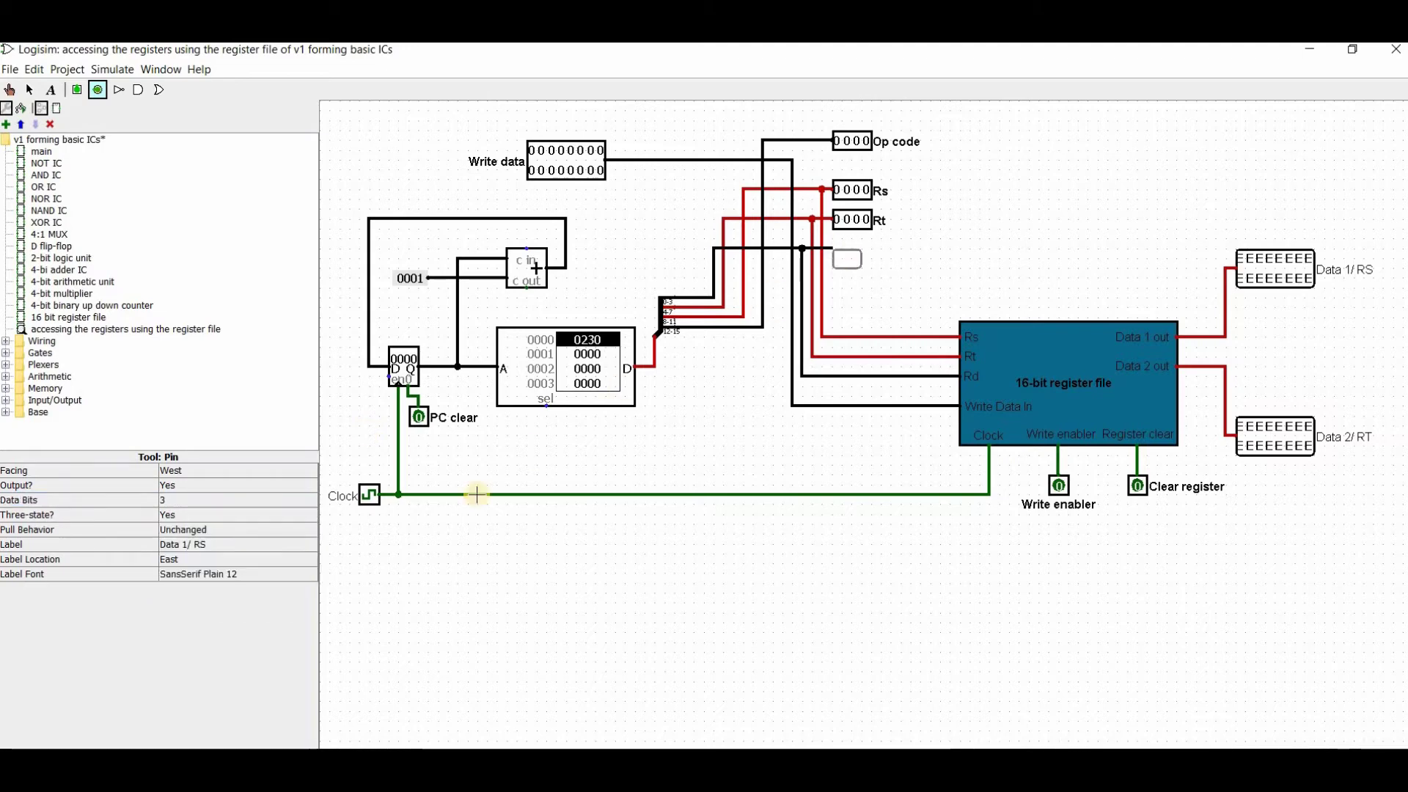
pyautogui.click(181, 497)
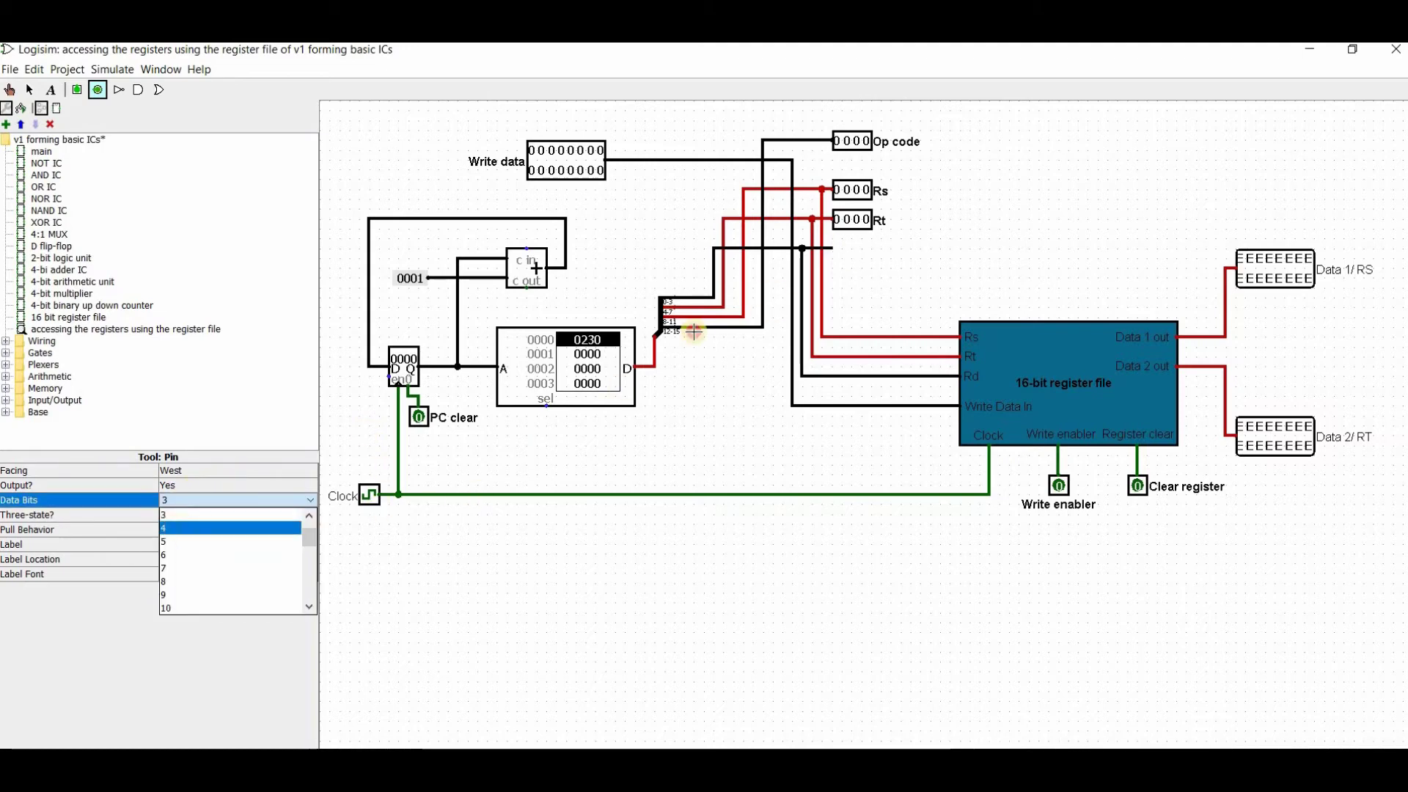
pyautogui.press('Return')
pyautogui.click(833, 249)
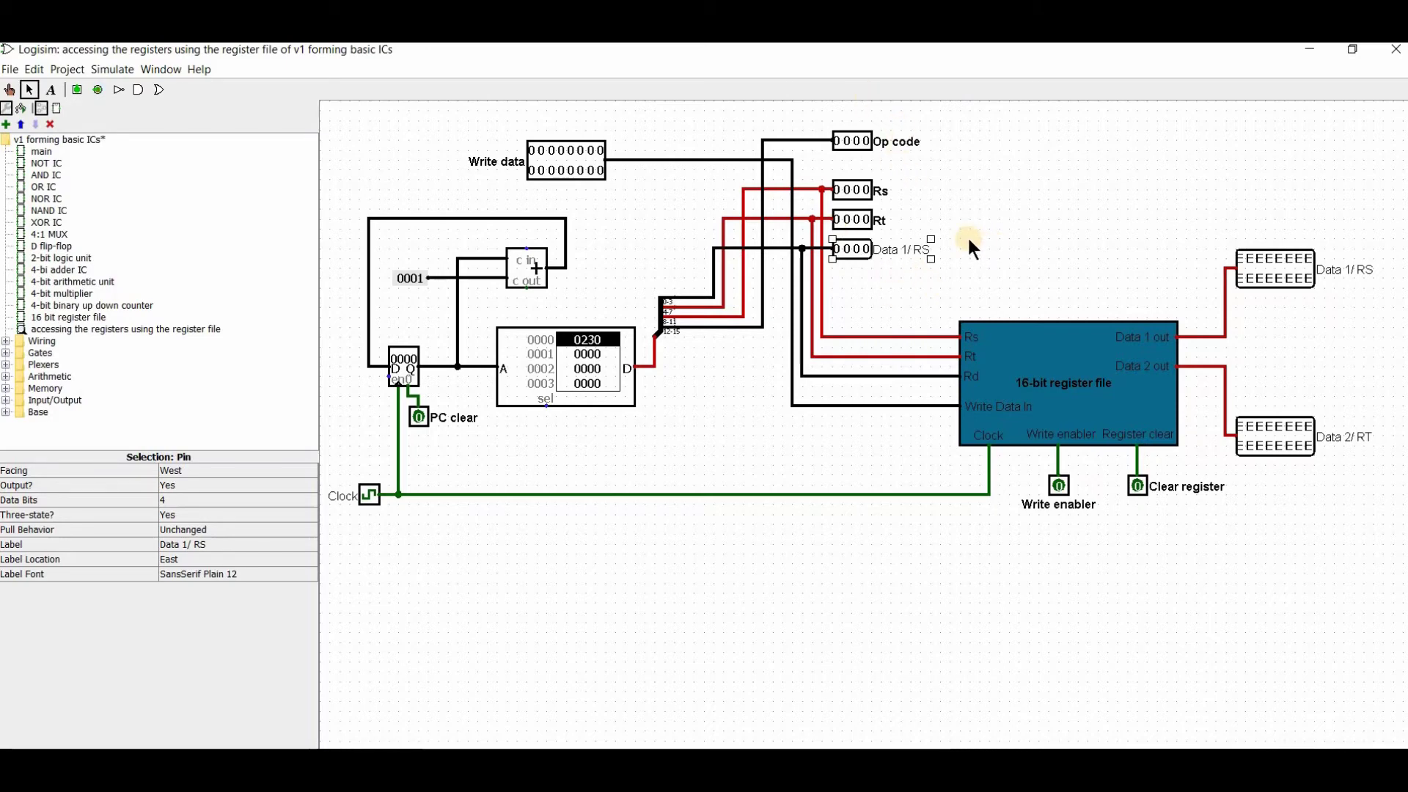
pyautogui.press('Delete')
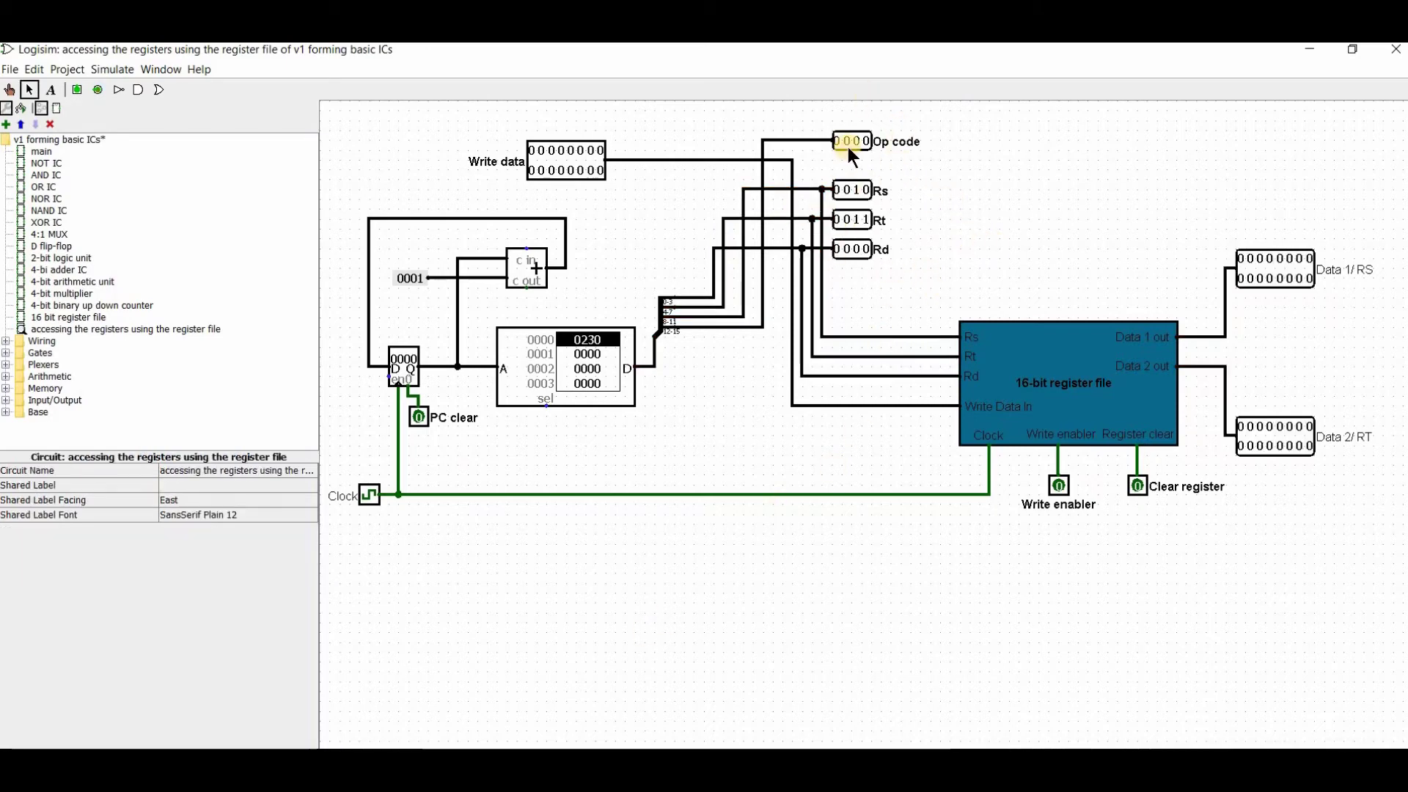
pyautogui.click(851, 219)
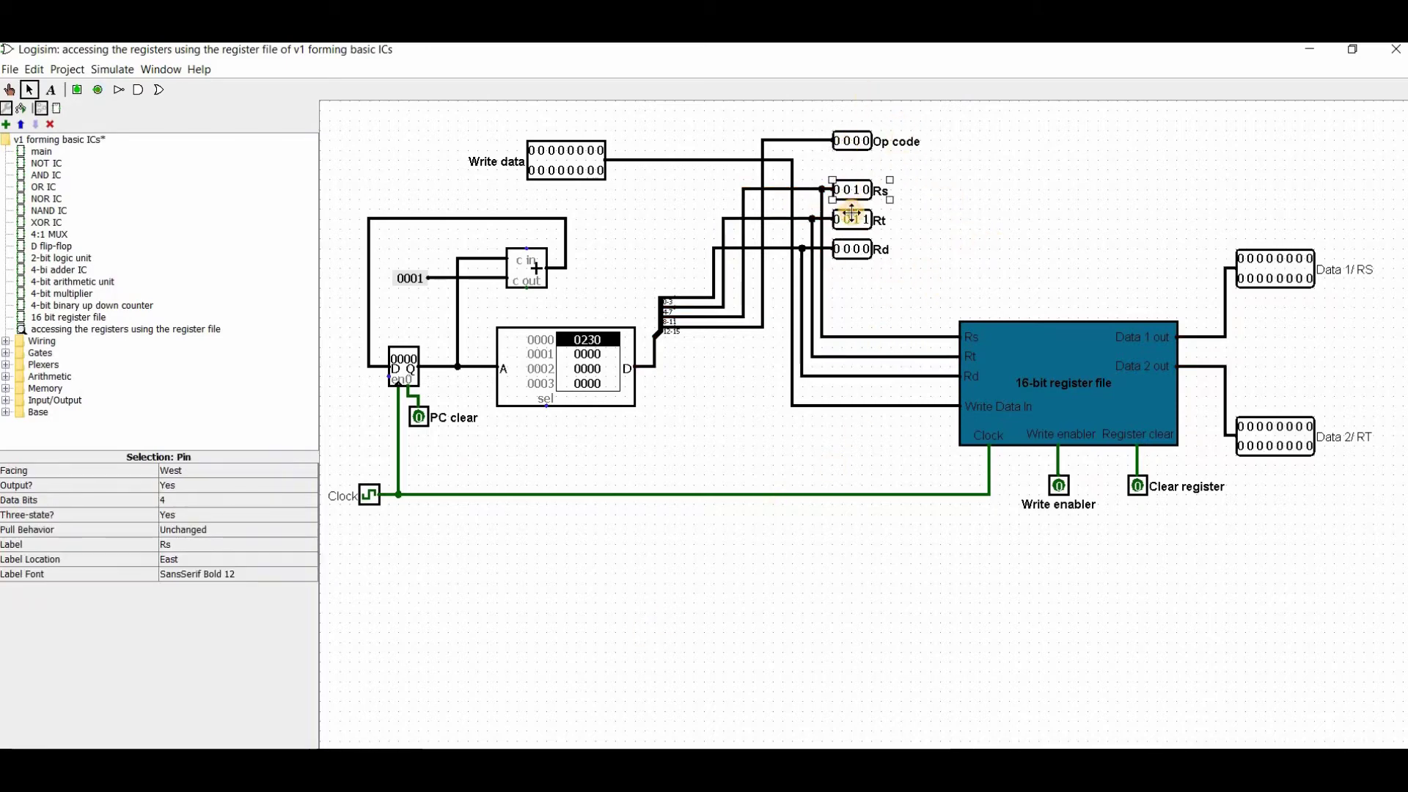
pyautogui.click(985, 219)
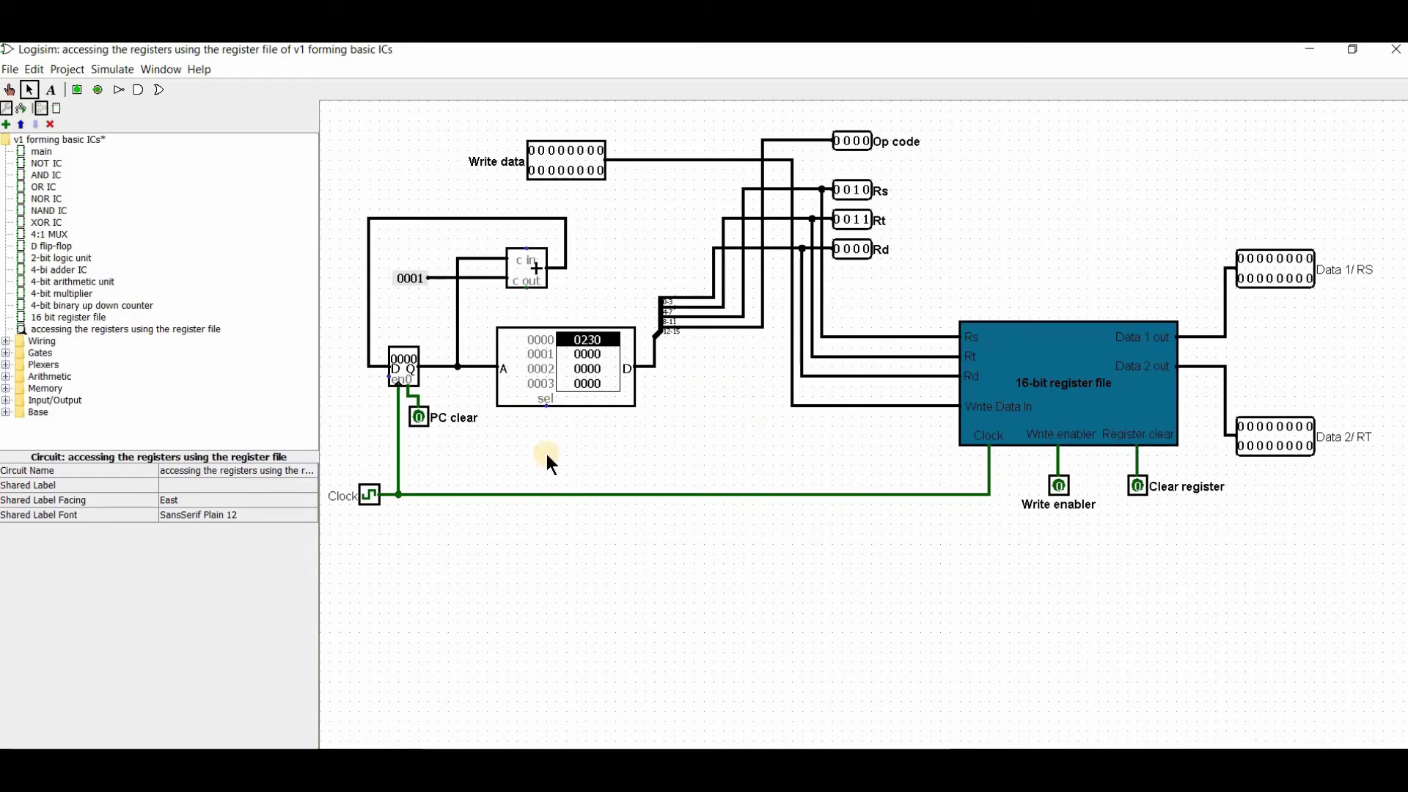
pyautogui.hotkey('ctrl', '1')
# Step: Open the register file's internal circuit, undoing an accidental deletion of the register file
pyautogui.rightClick(1085, 386)
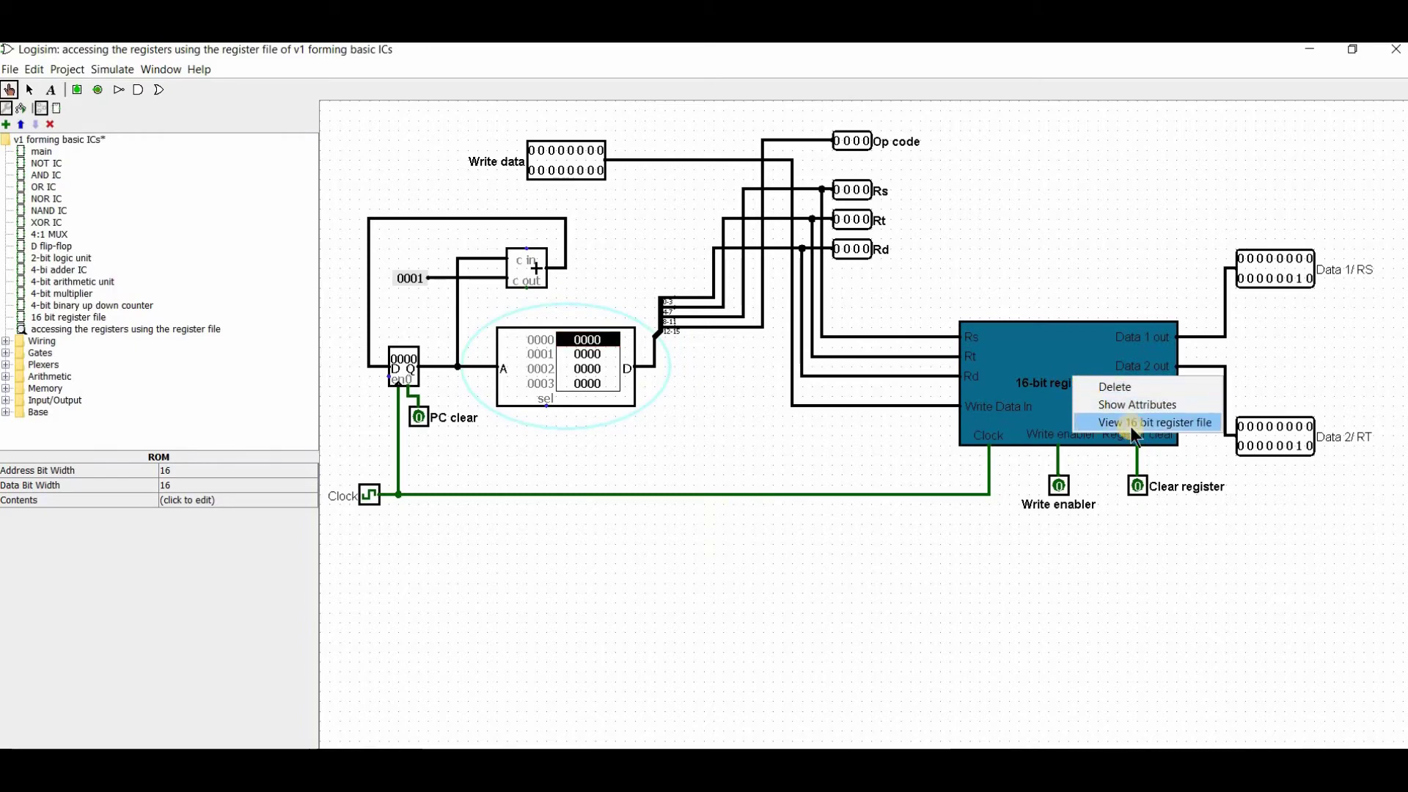
pyautogui.click(1134, 490)
pyautogui.click(1133, 490)
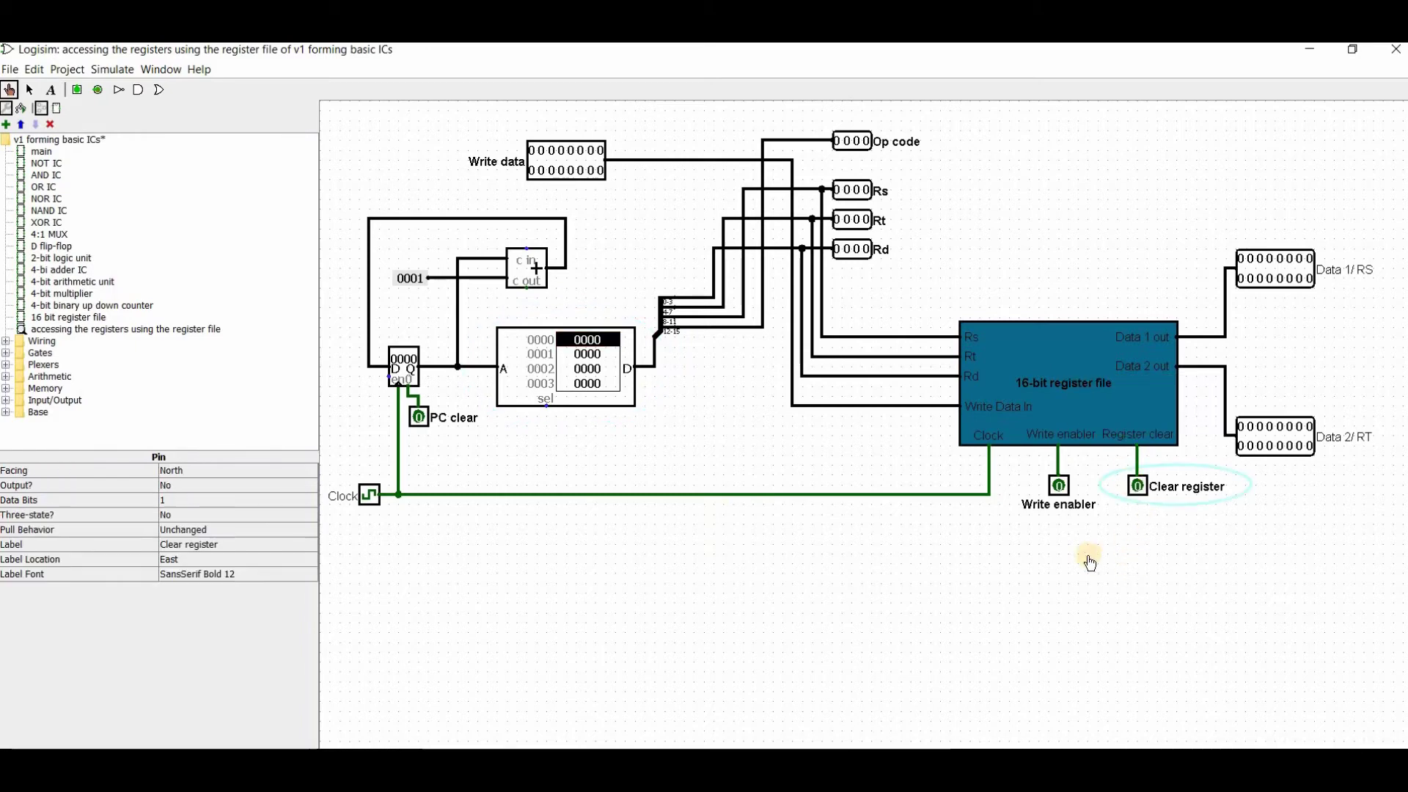
pyautogui.rightClick(1058, 364)
pyautogui.click(1072, 375)
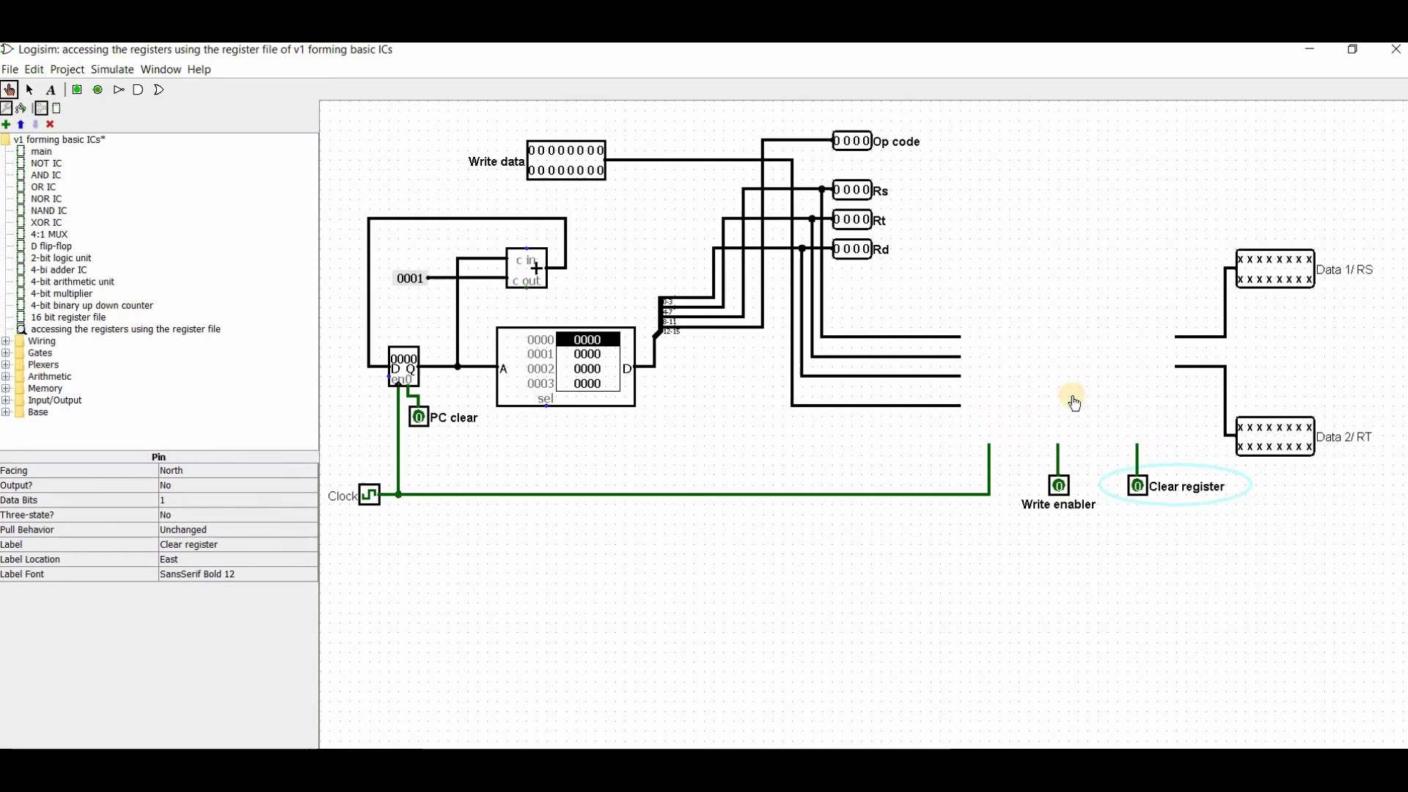
pyautogui.hotkey('ctrl', 'z')
pyautogui.rightClick(1078, 363)
pyautogui.click(1113, 407)
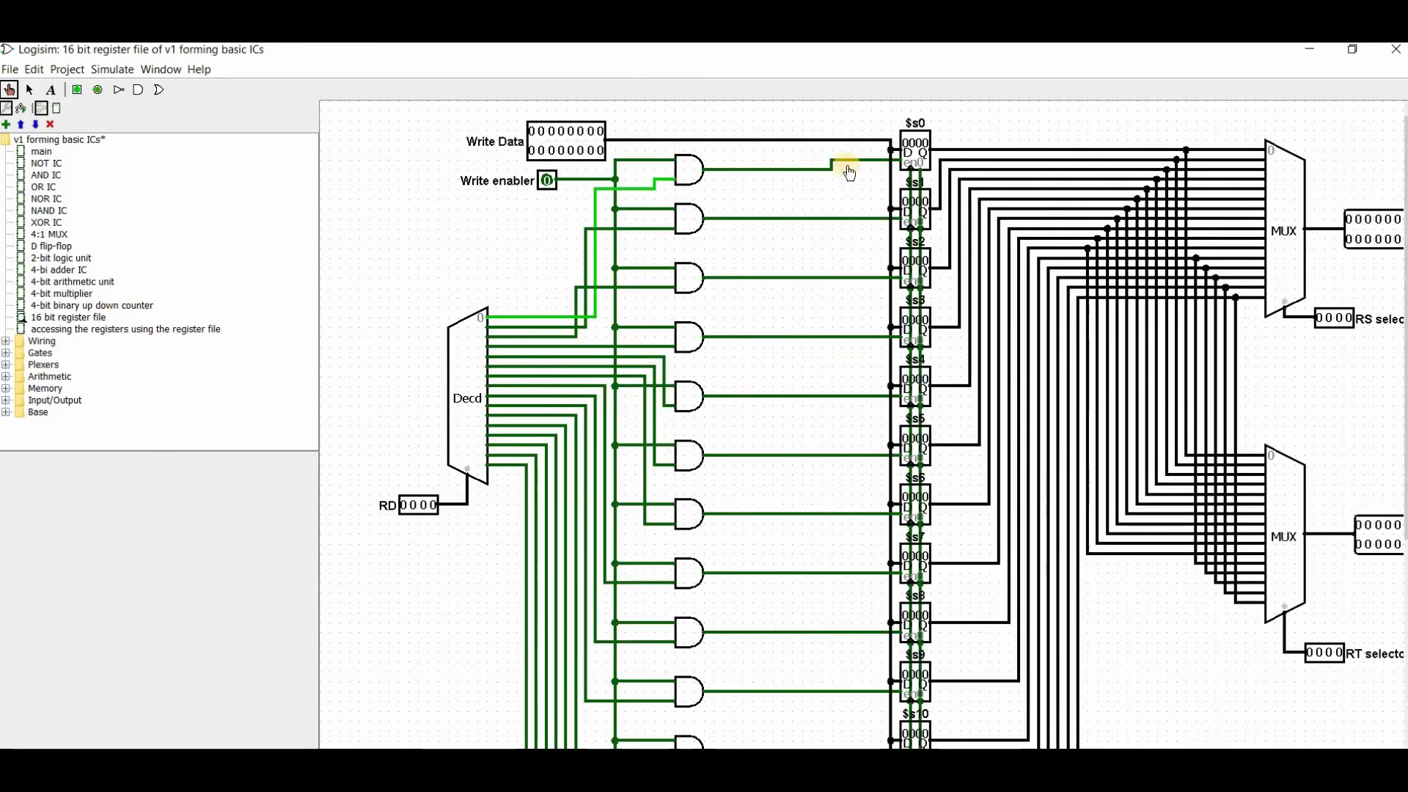
# Step: Enter trial values 000a in $s0 and b in $s1
pyautogui.click(921, 151)
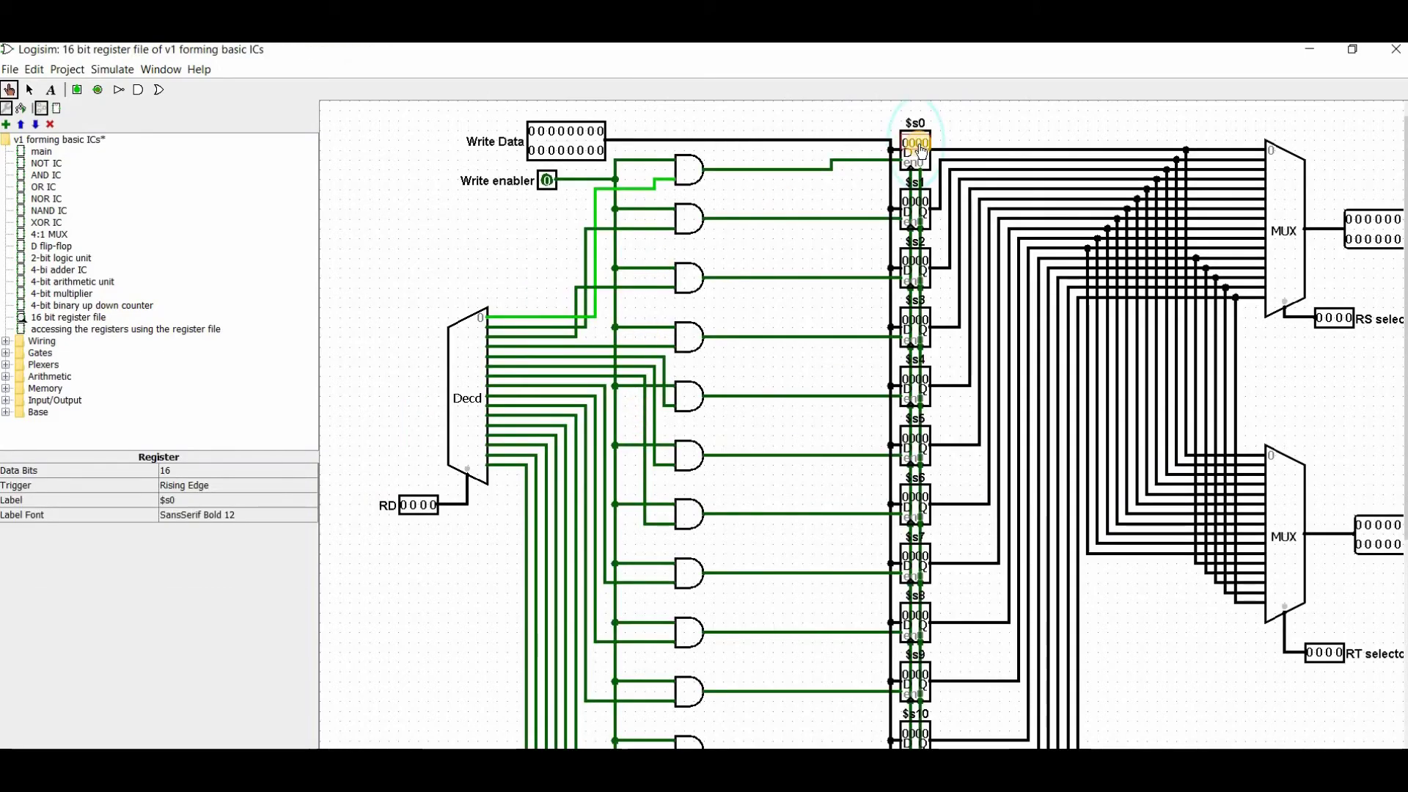
pyautogui.write('a')
pyautogui.click(921, 203)
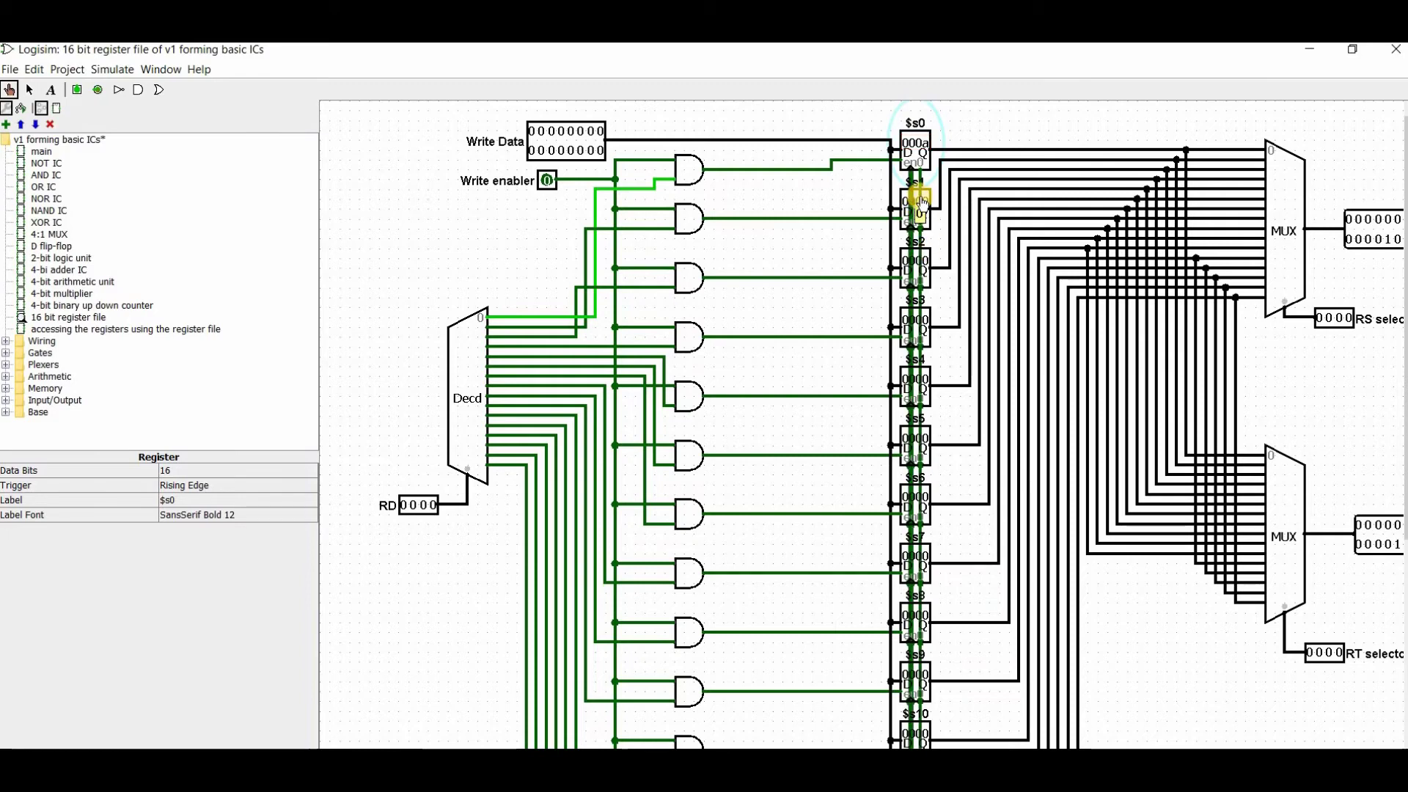
pyautogui.click(909, 229)
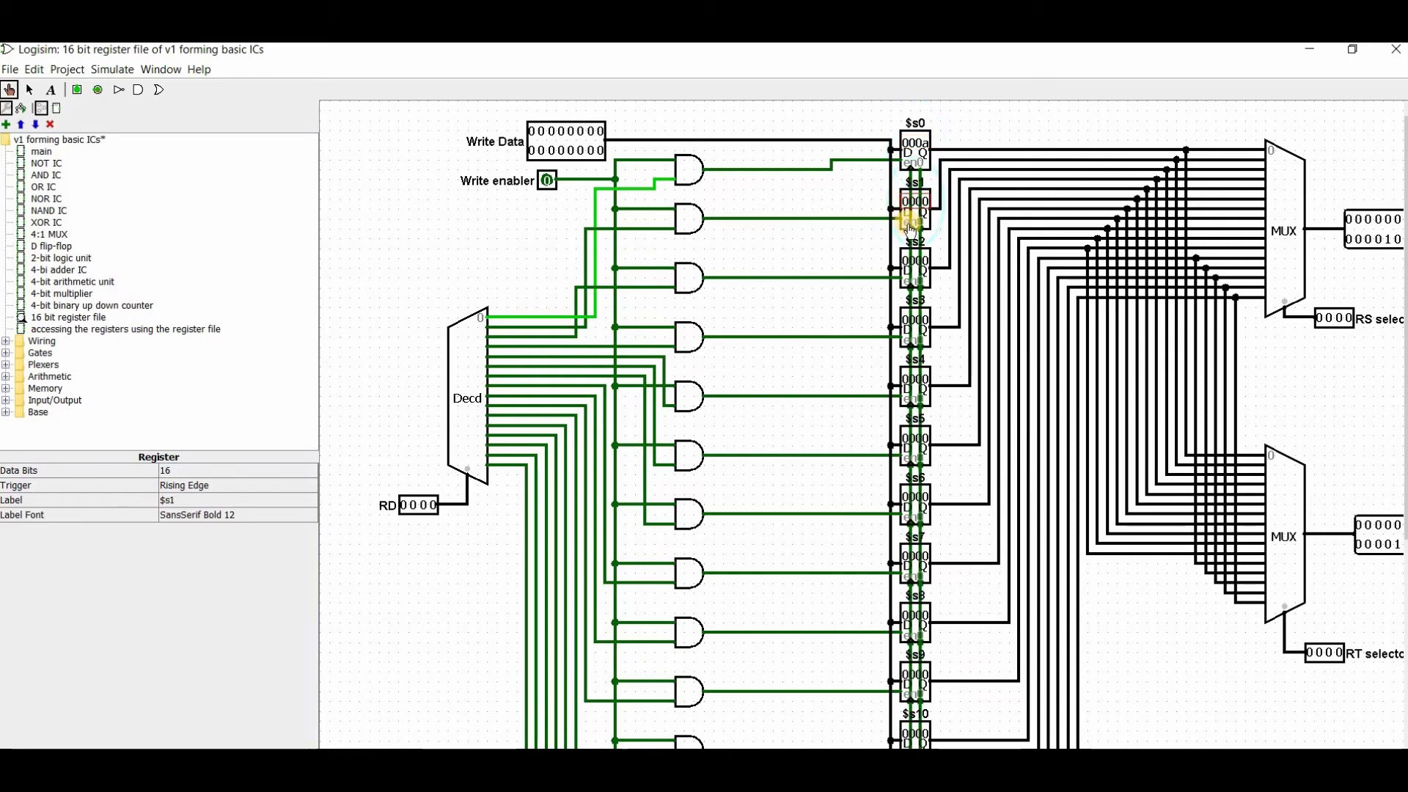
pyautogui.write('b')
pyautogui.click(926, 151)
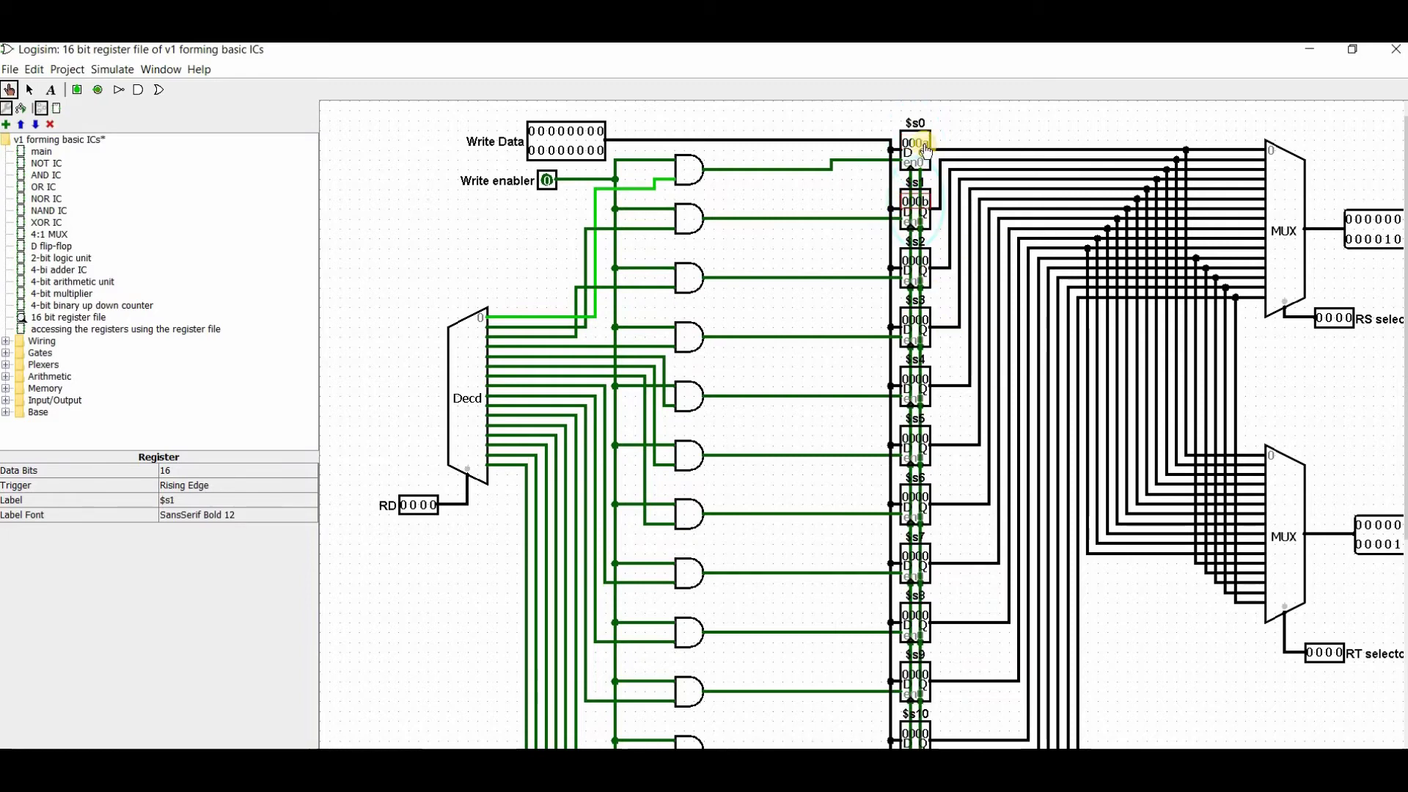
# Step: Set $s0 to 0001 and $s1 to 2, then return to the accessing-registers circuit
pyautogui.click(928, 163)
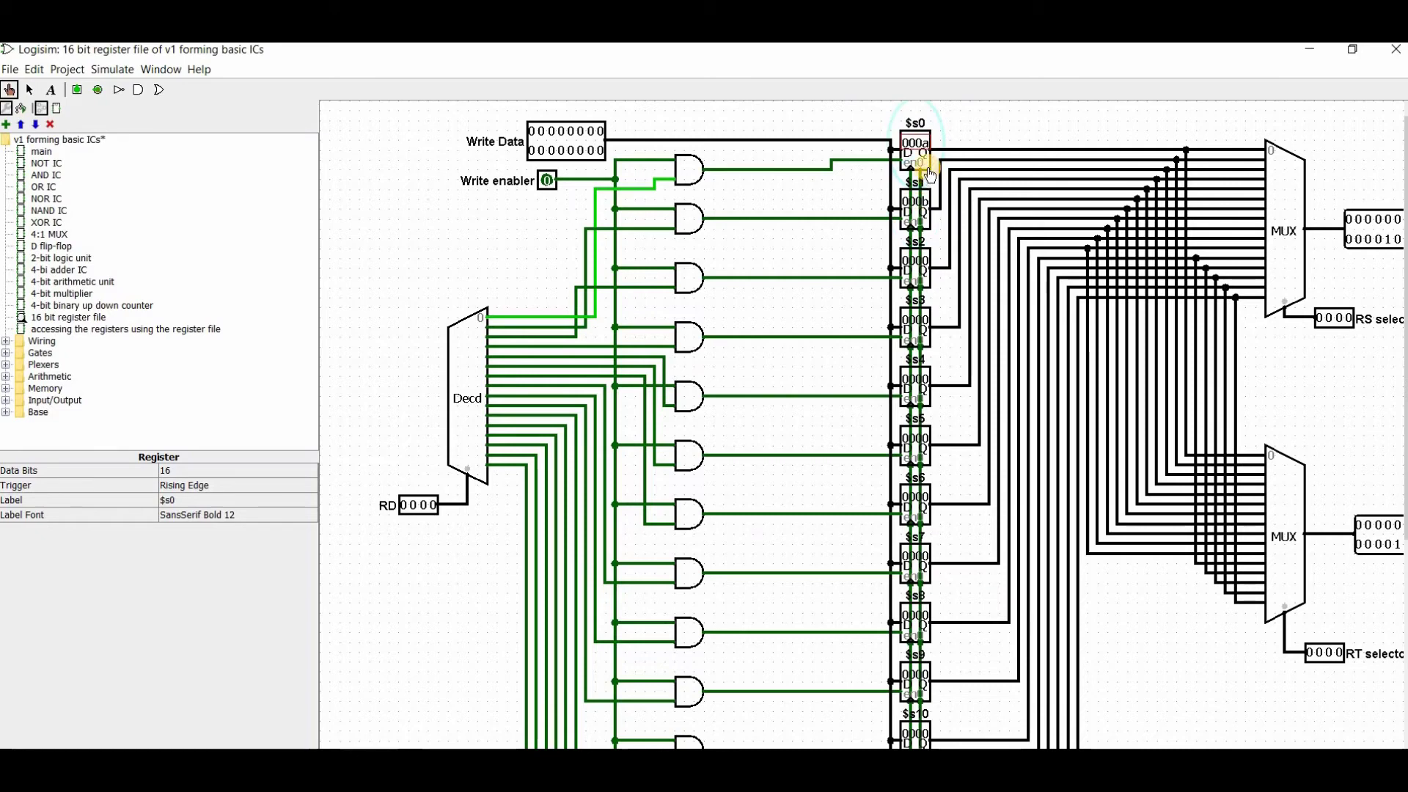
pyautogui.write('00')
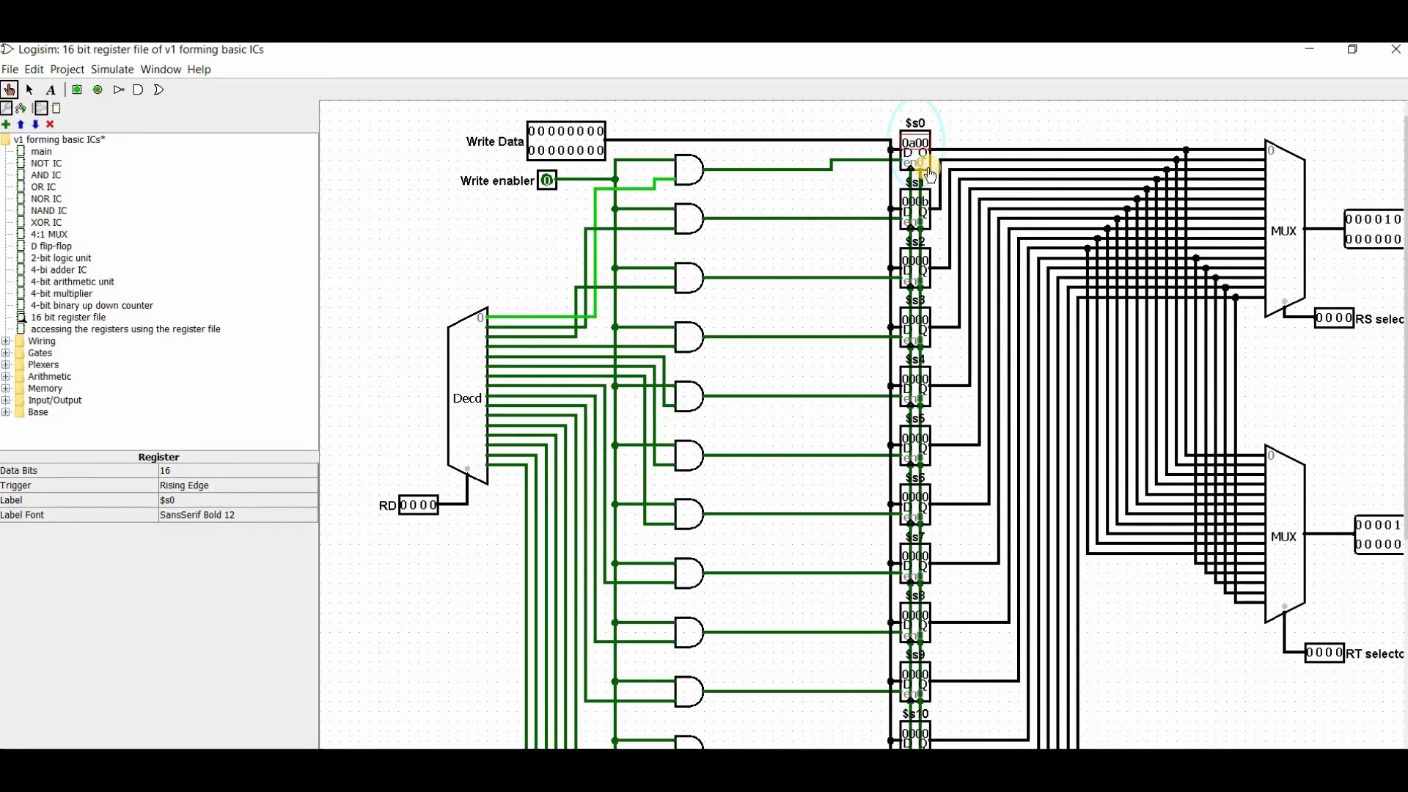
pyautogui.write('001')
pyautogui.click(933, 217)
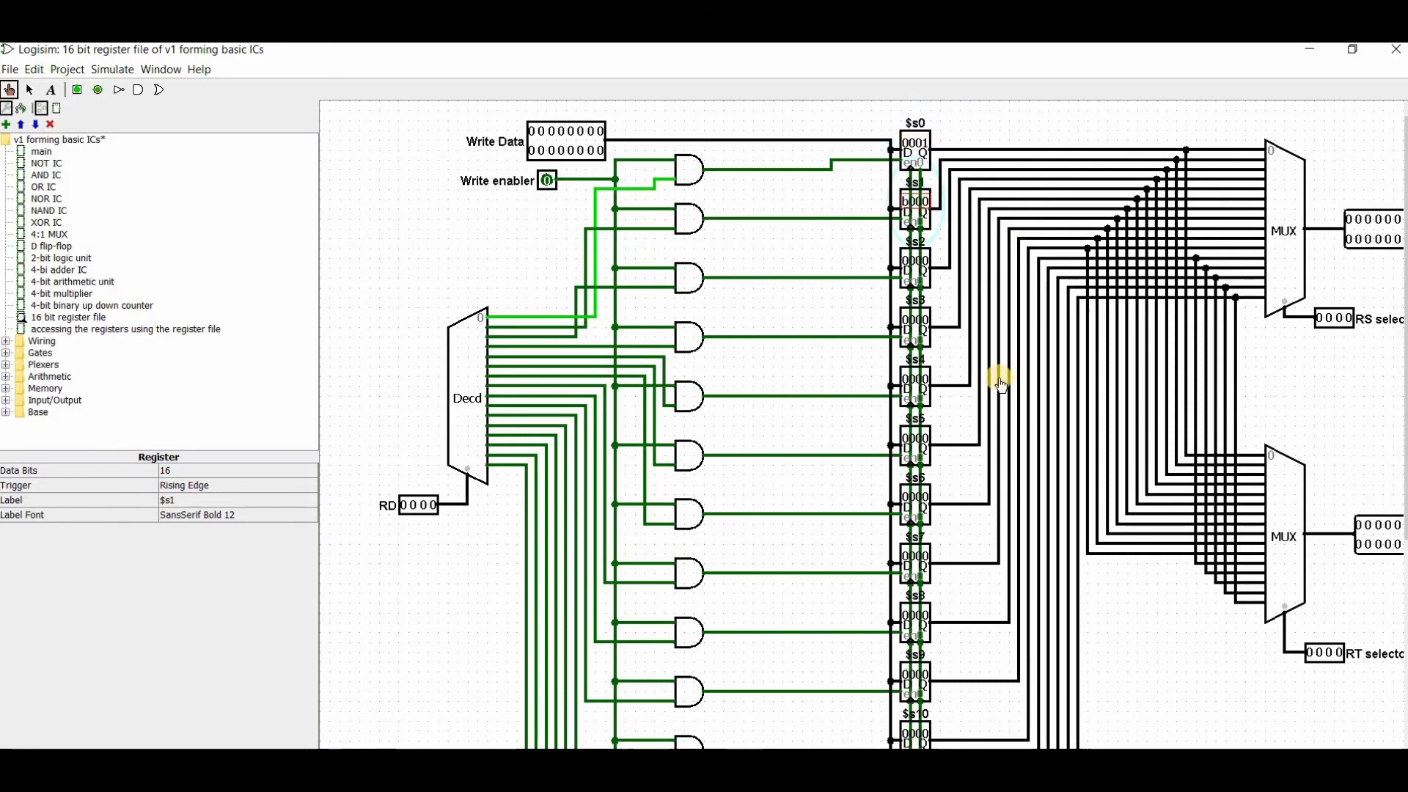
pyautogui.write('2')
pyautogui.doubleClick(123, 329)
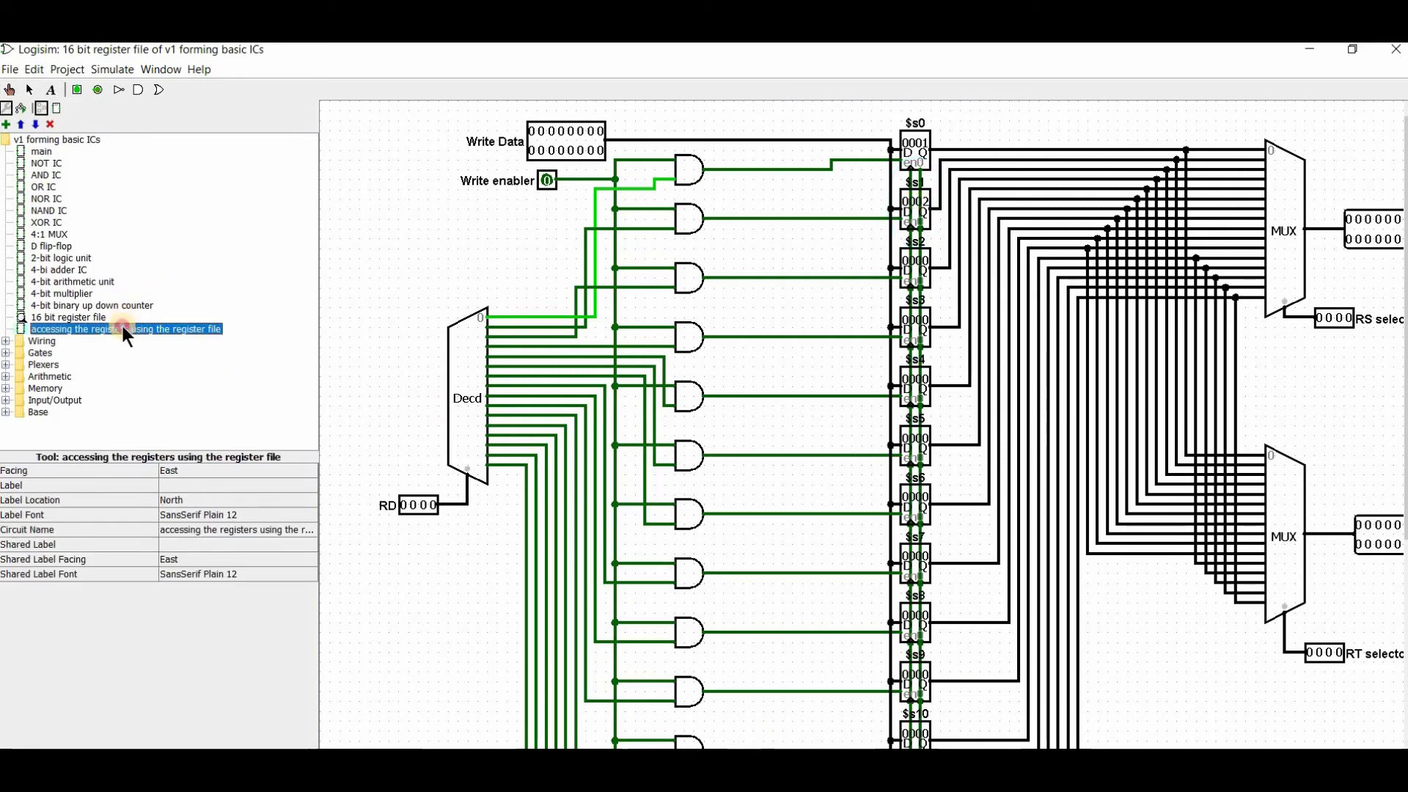
# Step: Type hex digits into ROM address 0000 until it reads 0012, checking the register outputs
pyautogui.click(581, 359)
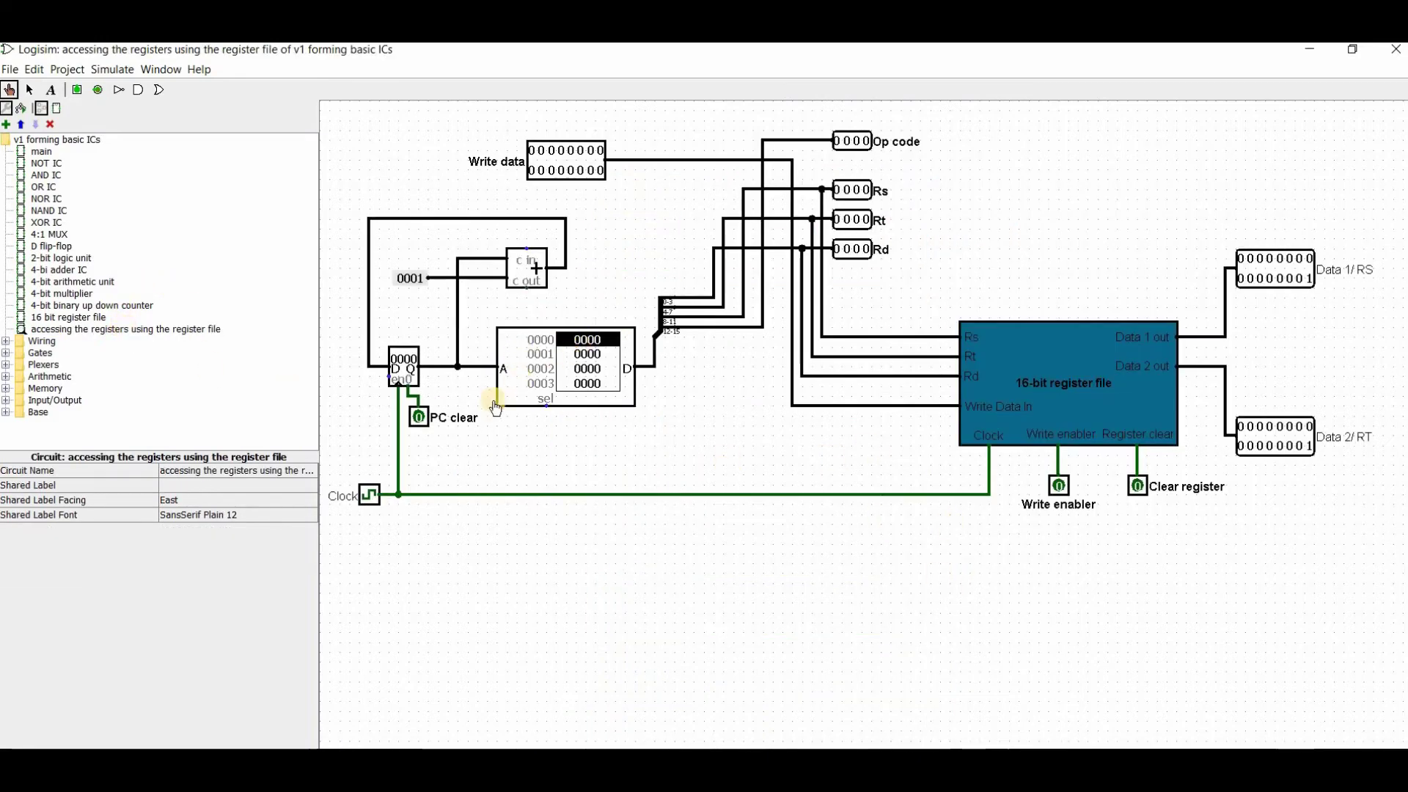
pyautogui.click(369, 494)
pyautogui.click(582, 340)
pyautogui.click(581, 345)
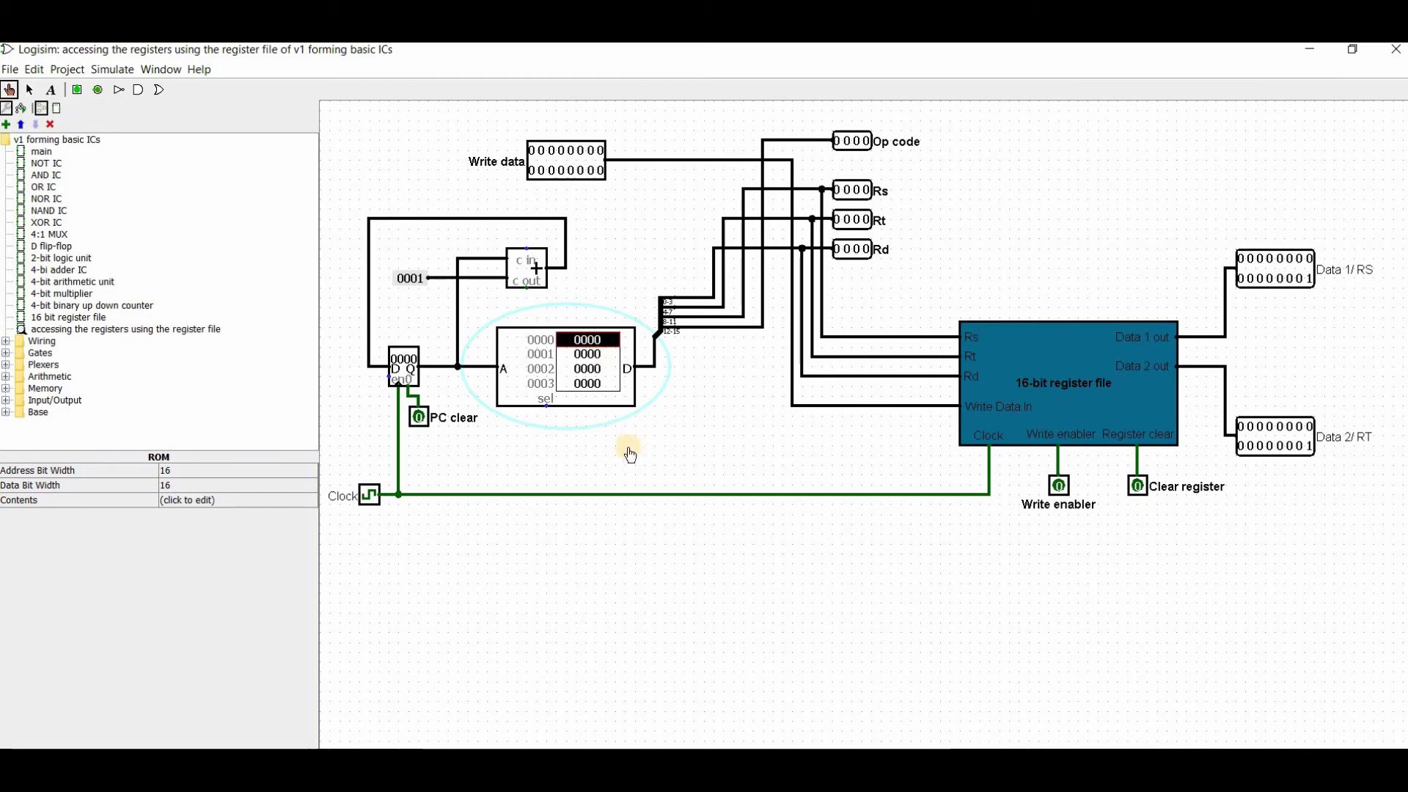
pyautogui.write('1')
pyautogui.write('0')
pyautogui.click(1147, 377)
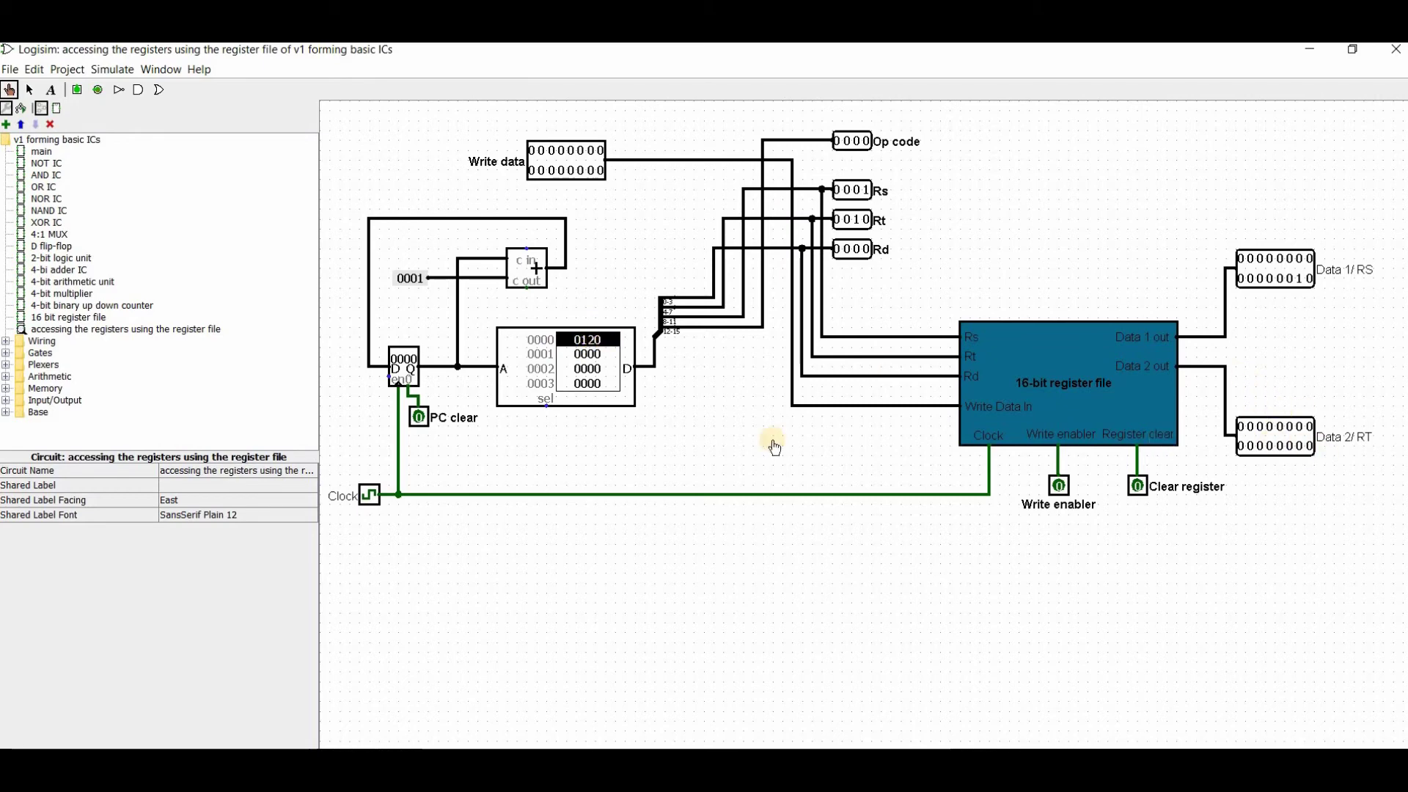
pyautogui.click(593, 346)
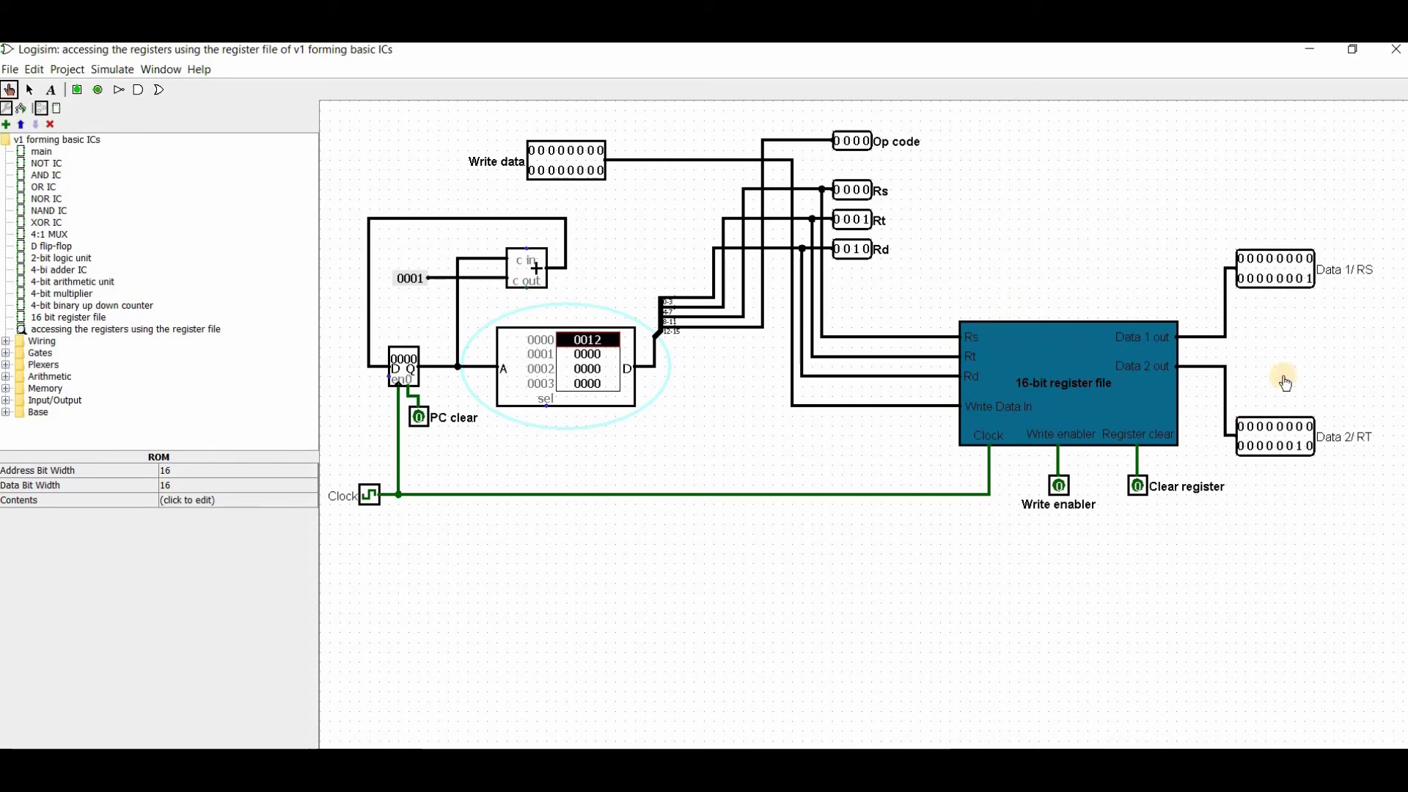
pyautogui.rightClick(1079, 380)
pyautogui.click(1173, 508)
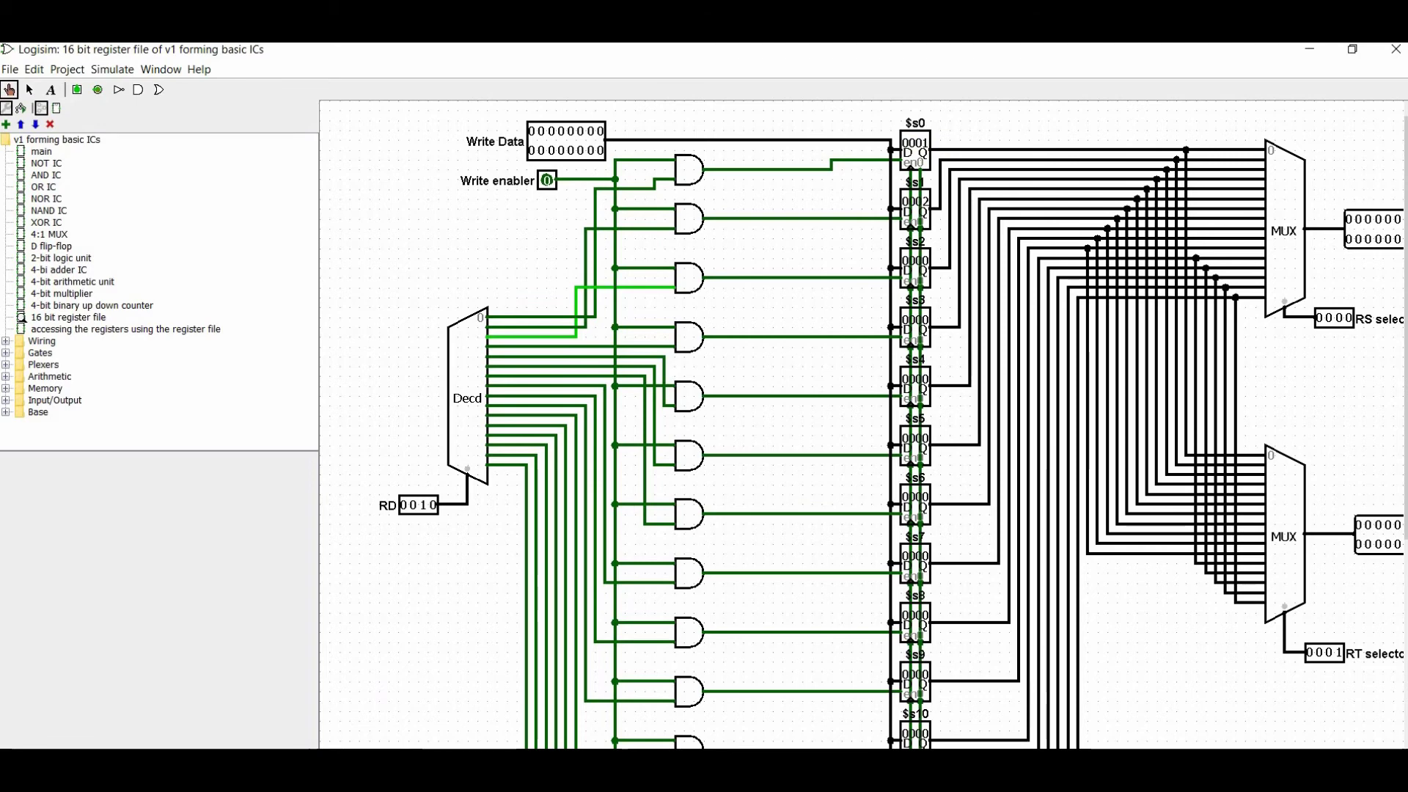
pyautogui.scroll(3, 879, 487)
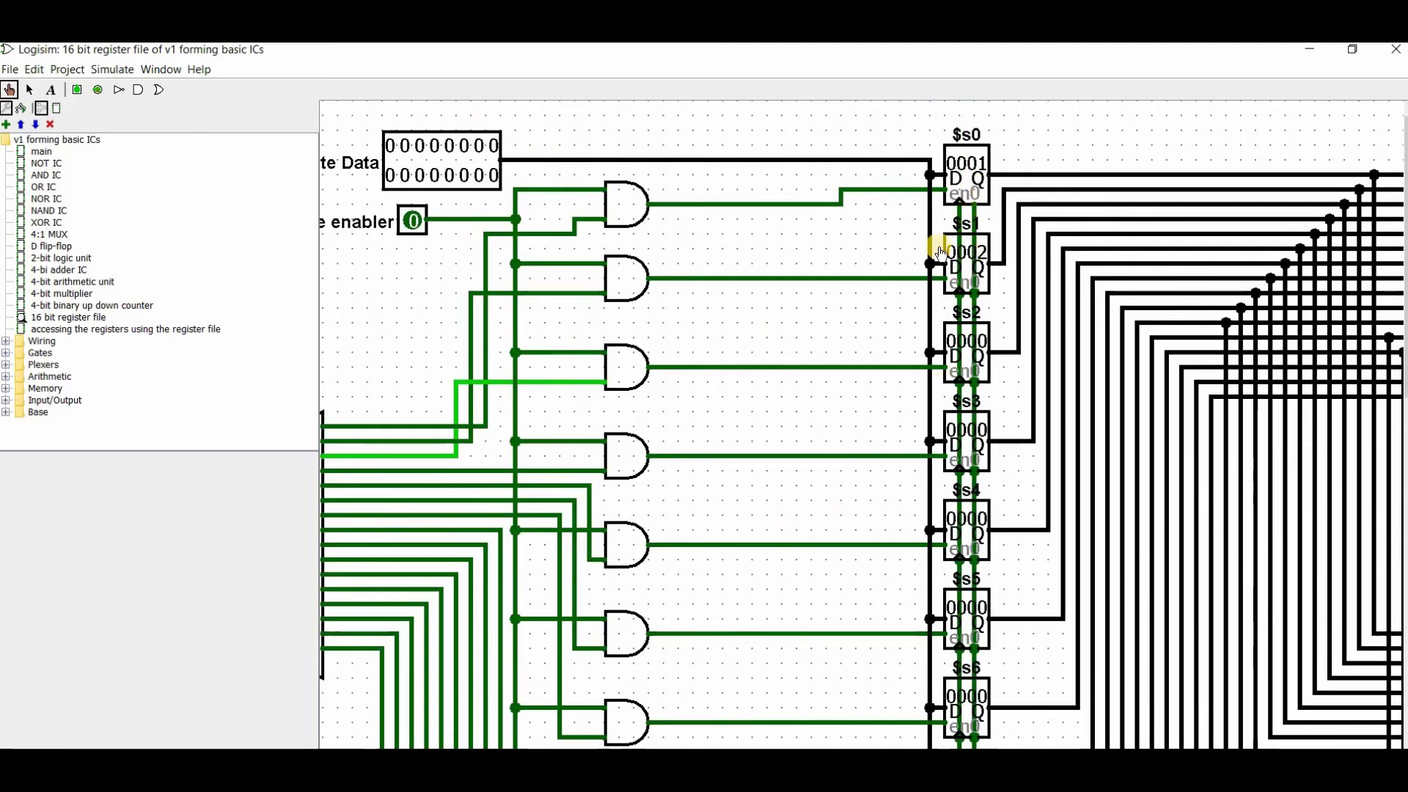
pyautogui.doubleClick(170, 329)
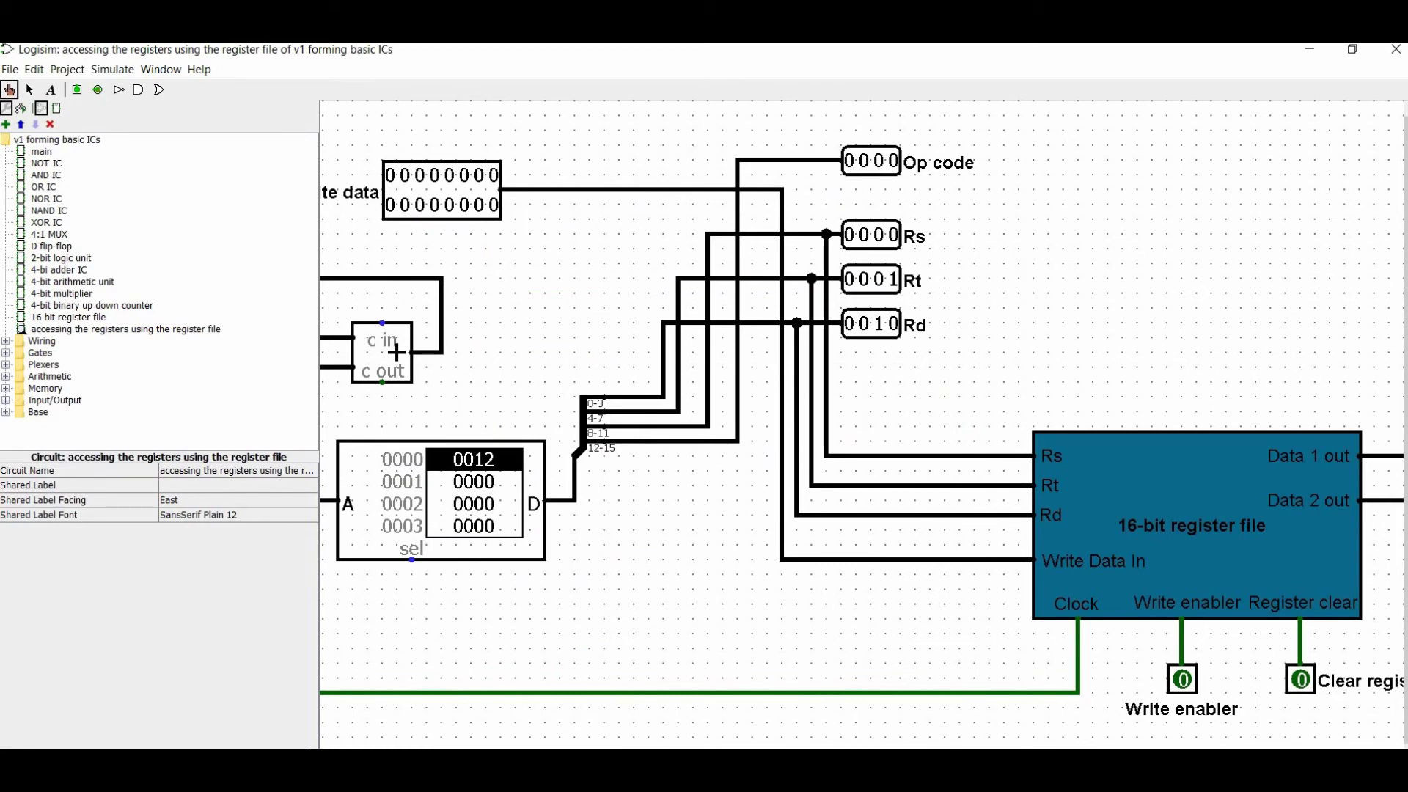
pyautogui.scroll(-1, 864, 425)
pyautogui.scroll(-1, 863, 425)
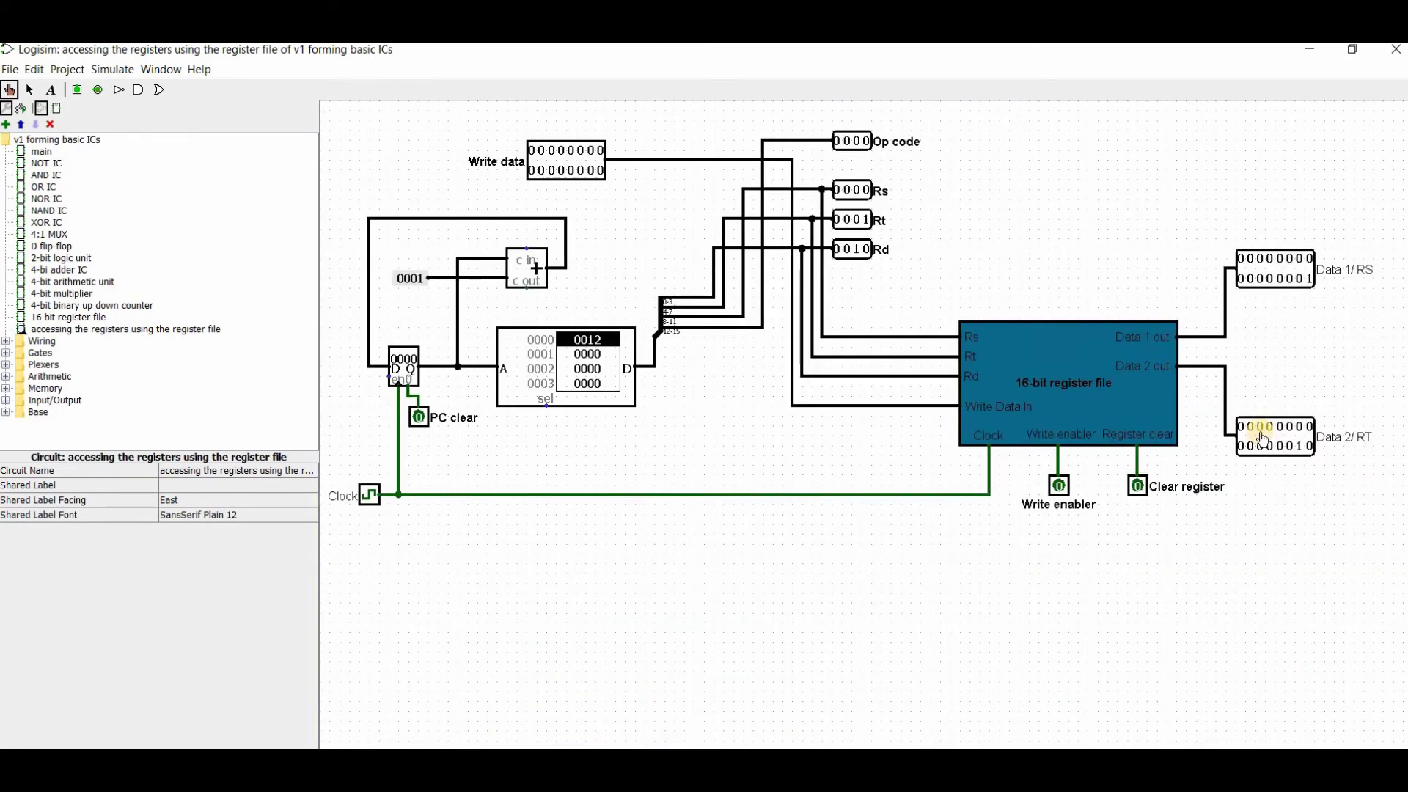
# Step: Set ROM word 0000 to 0003, enable writing with Write data 3, and clock once
pyautogui.click(594, 346)
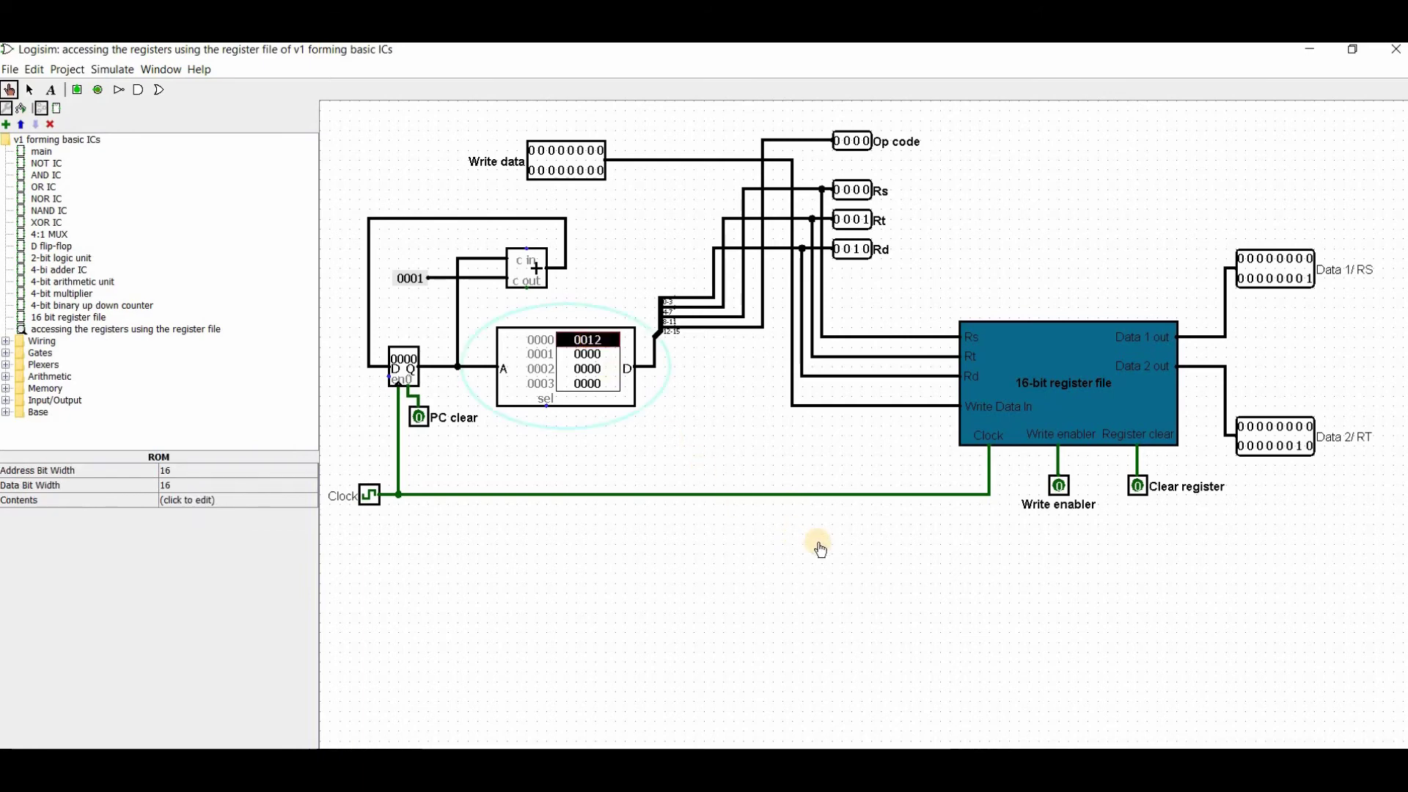
pyautogui.write('000')
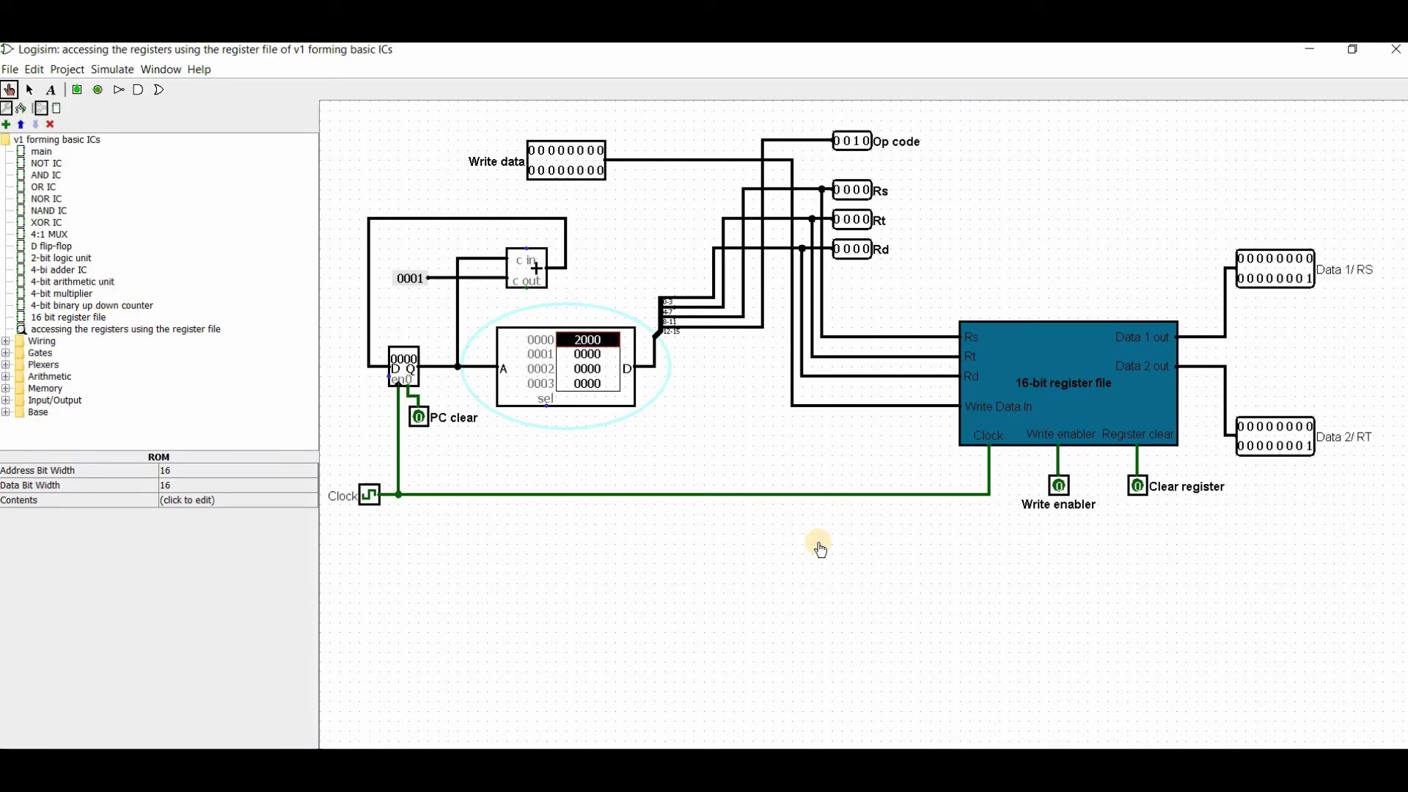
pyautogui.write('3')
pyautogui.click(1062, 489)
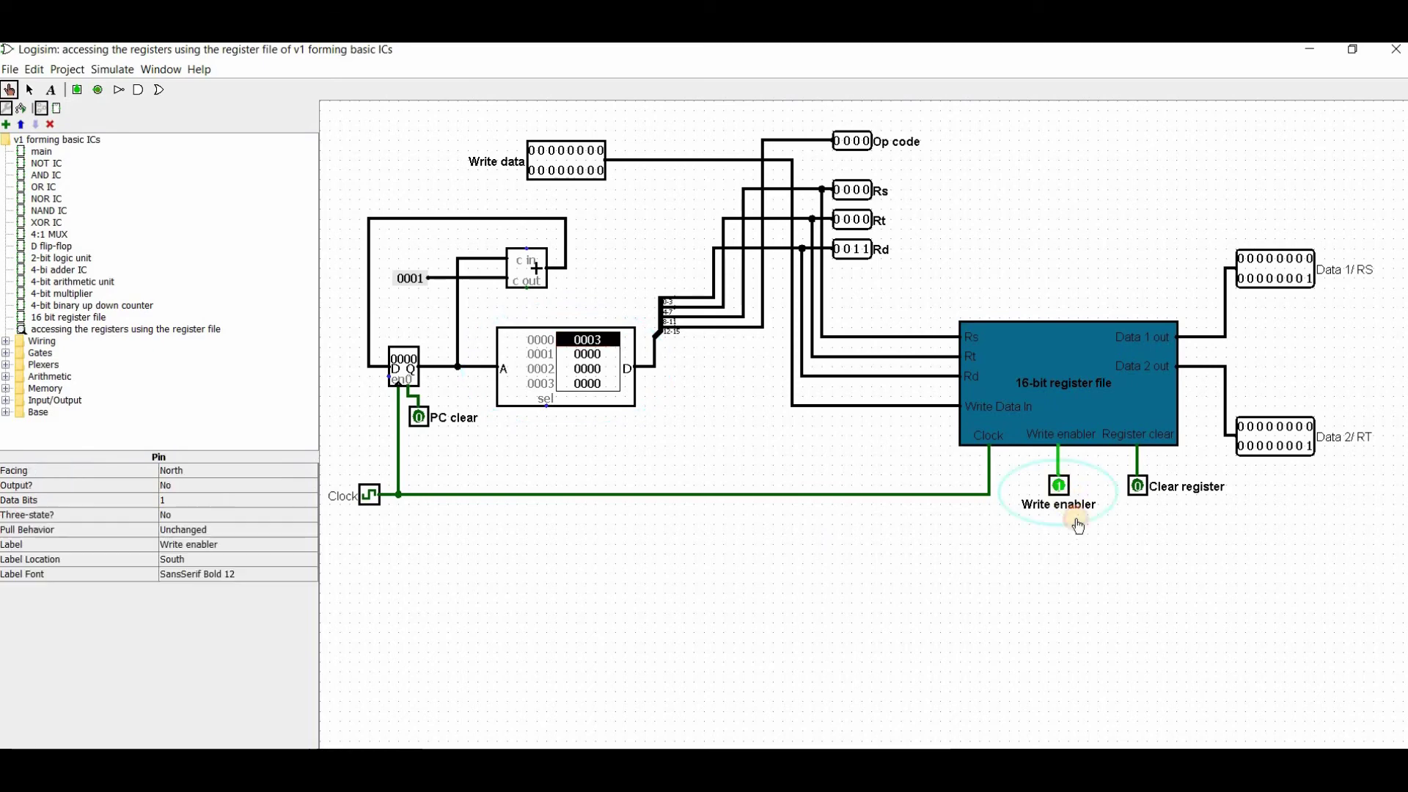
pyautogui.click(591, 170)
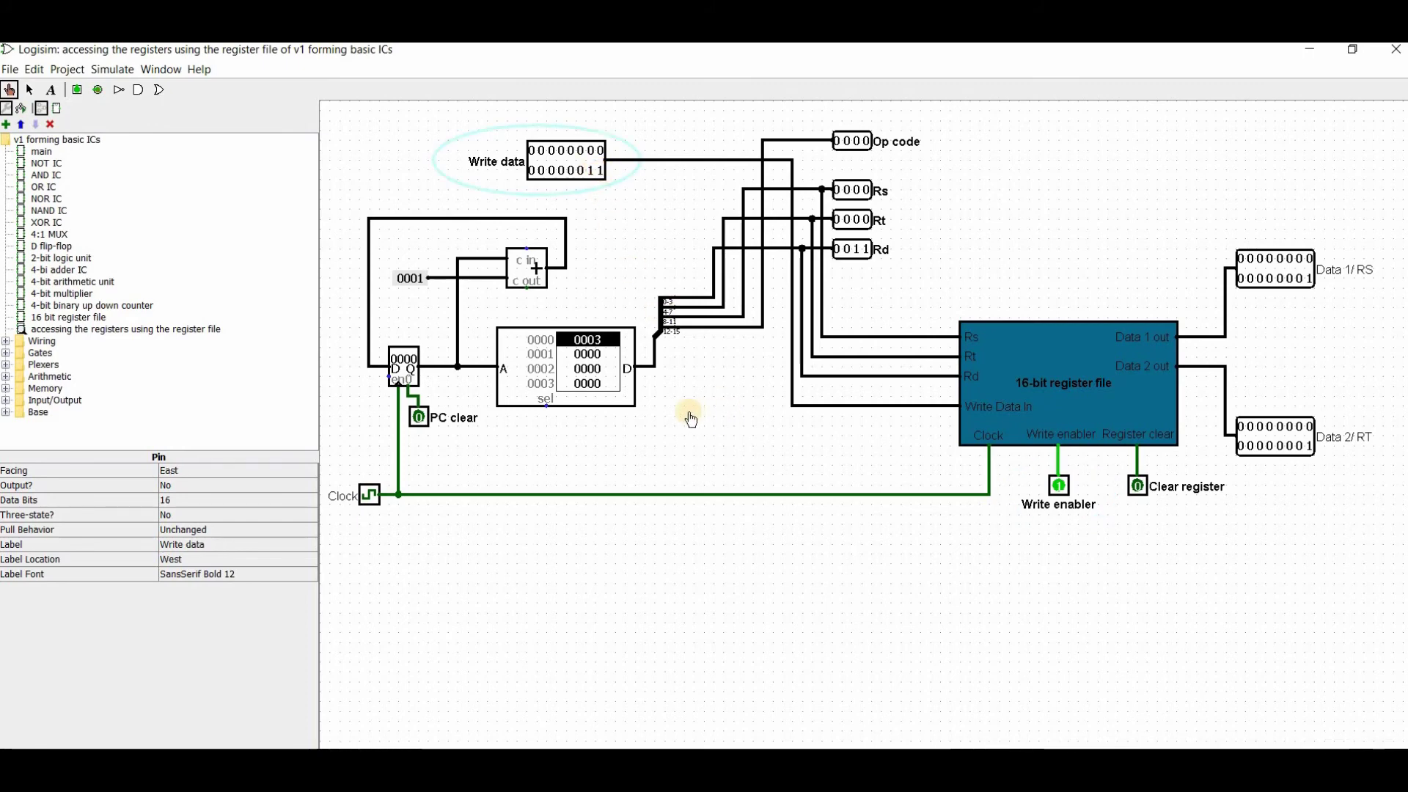
pyautogui.click(369, 496)
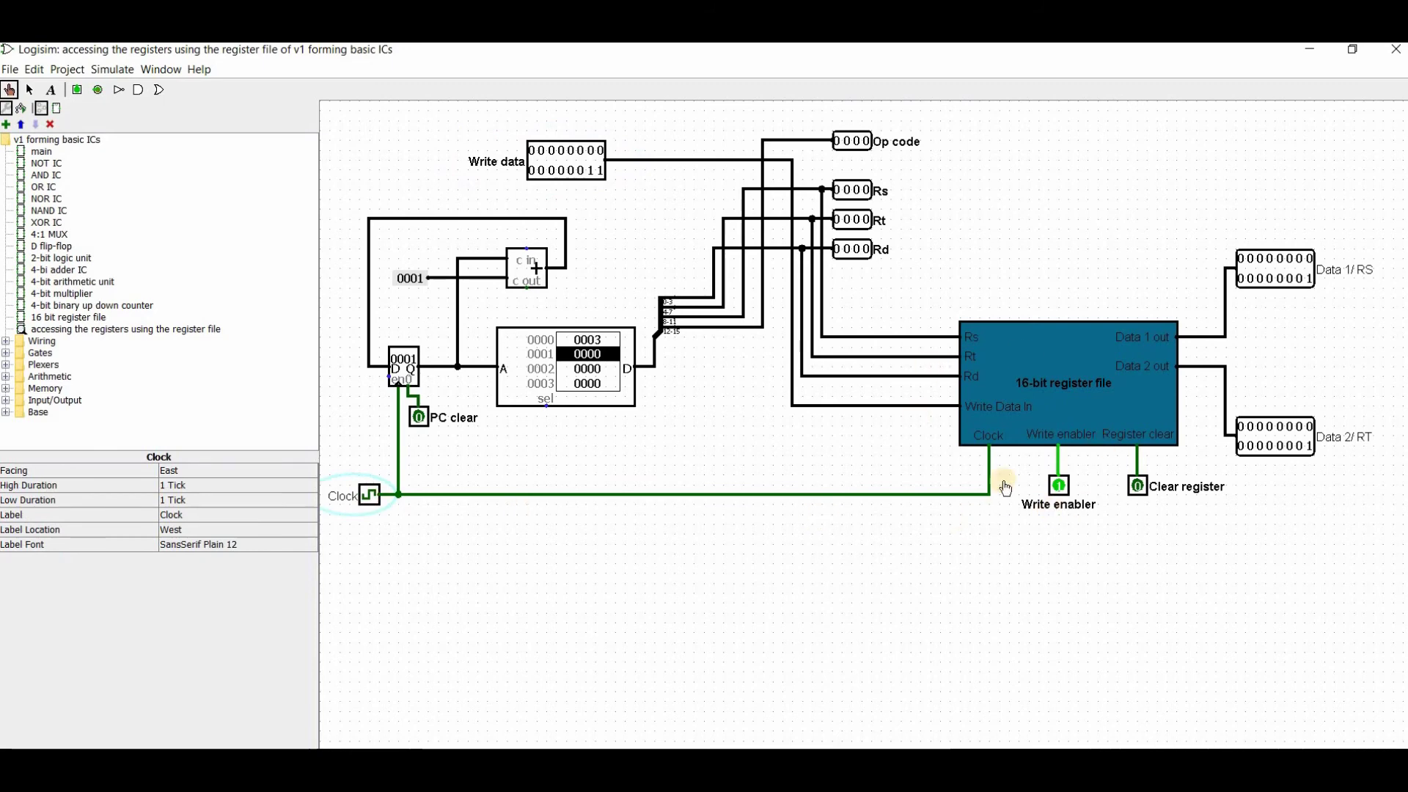
pyautogui.rightClick(1077, 375)
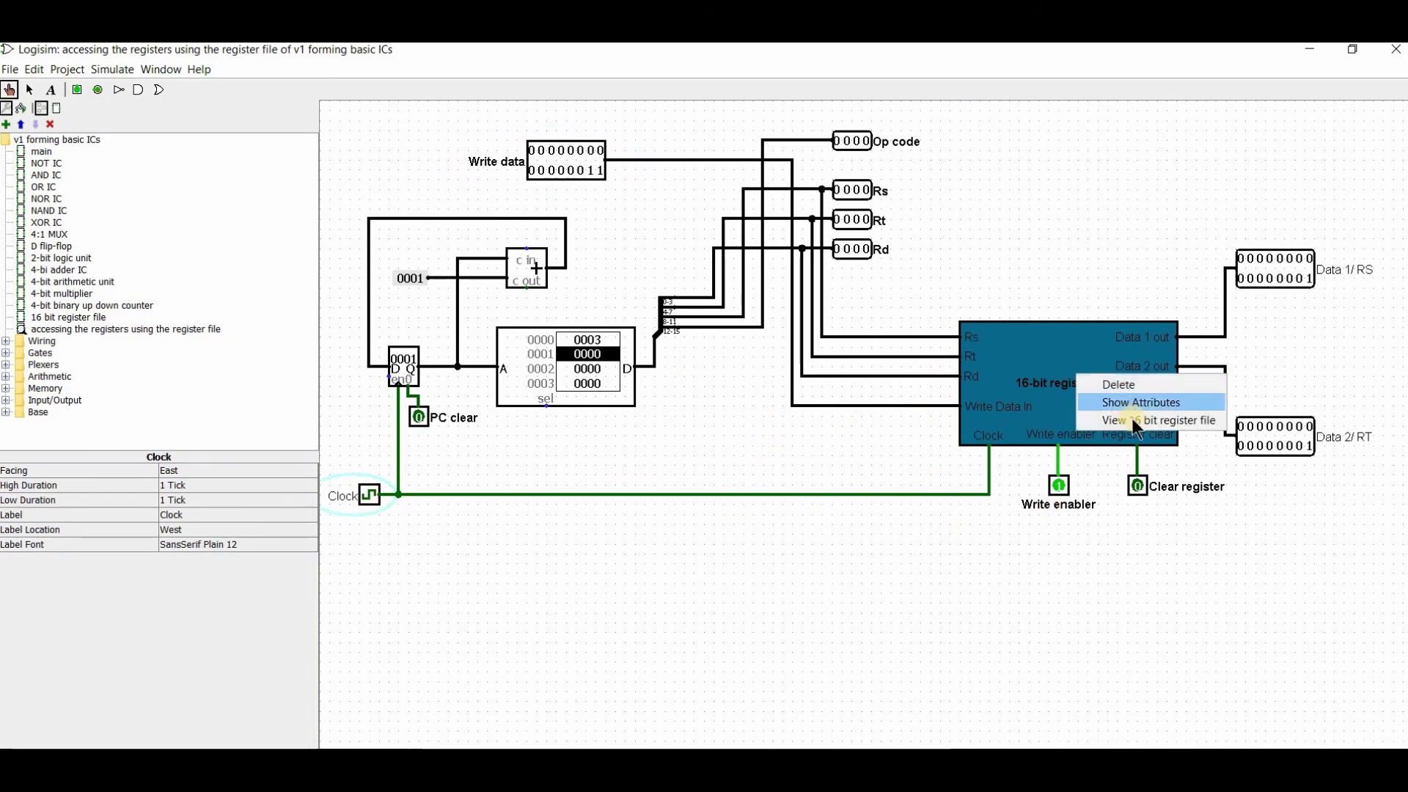
pyautogui.click(1133, 421)
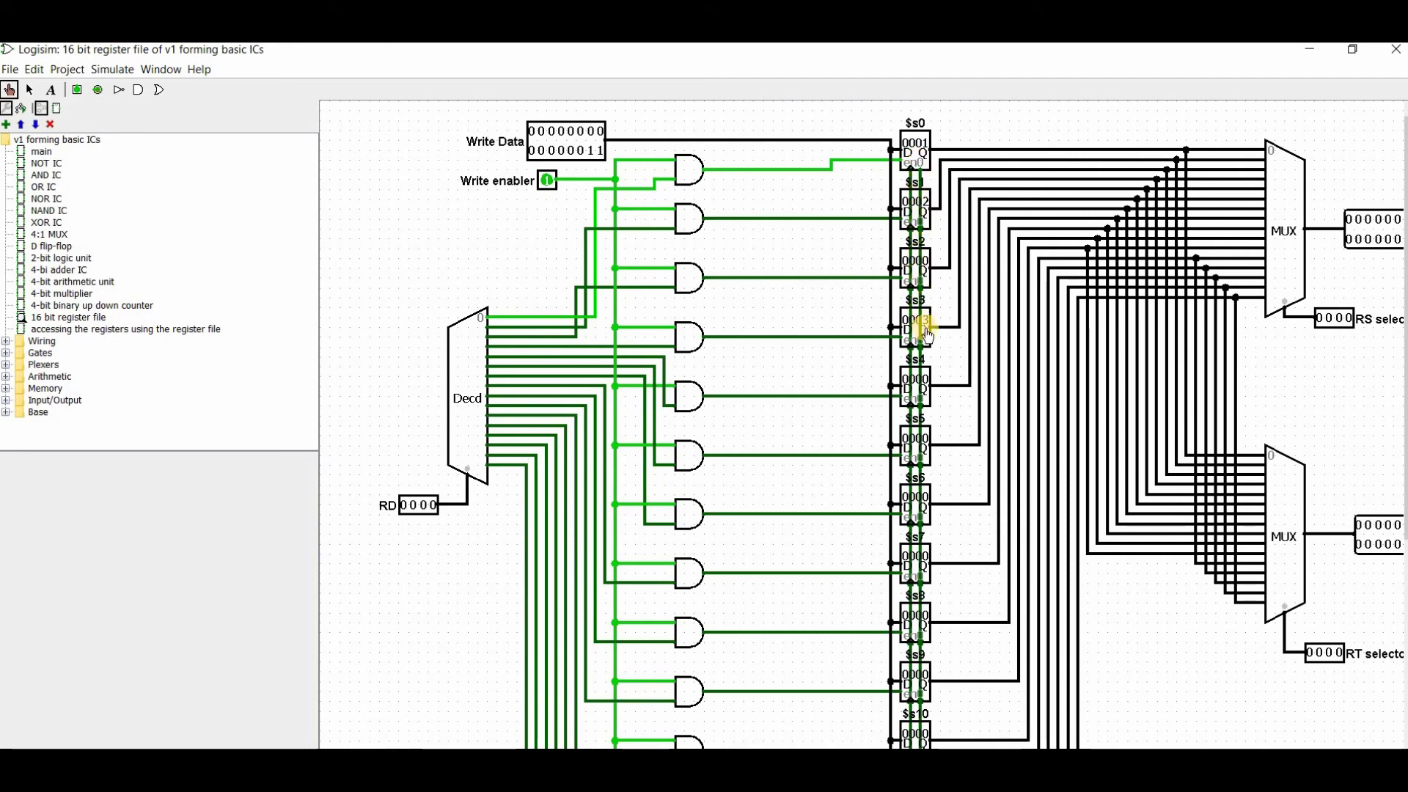
pyautogui.scroll(2, 812, 414)
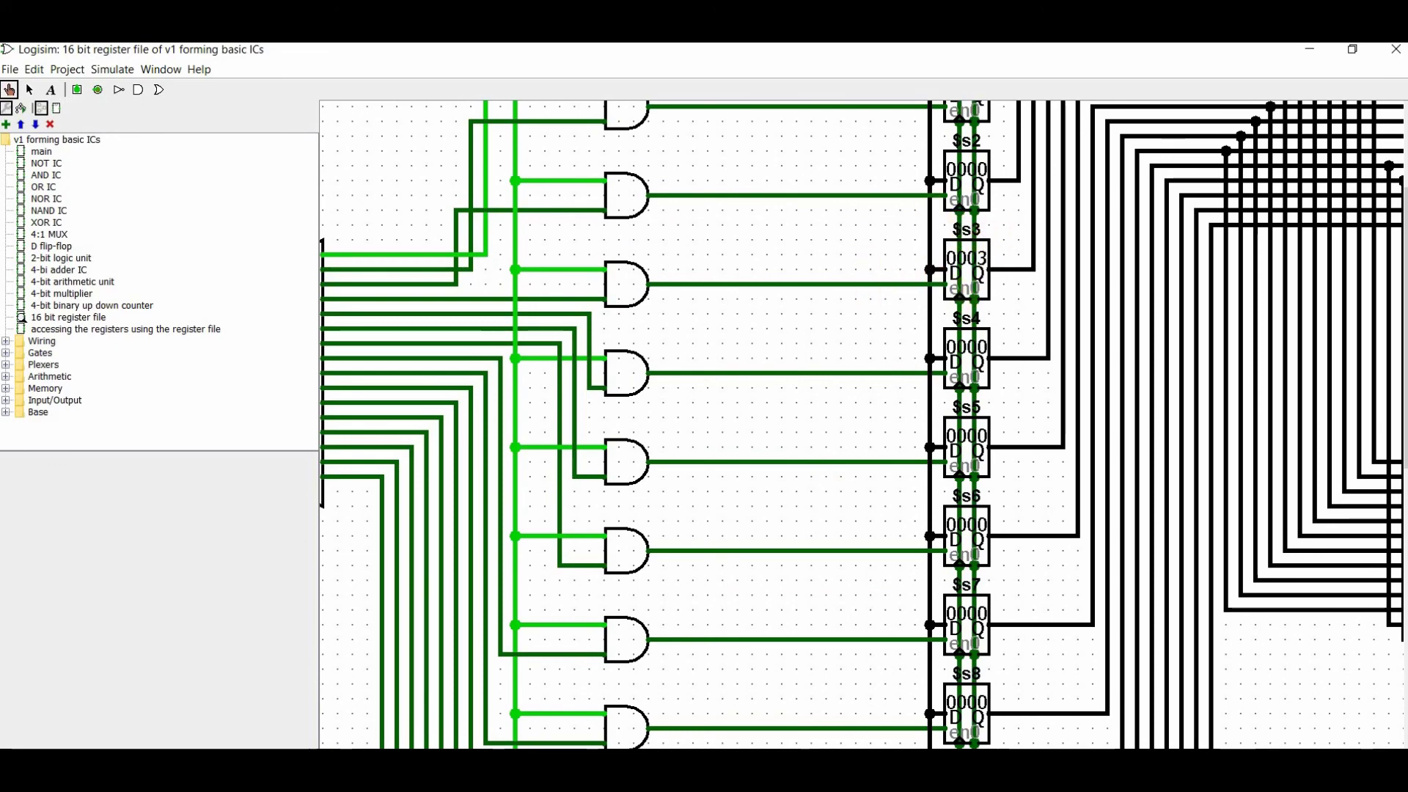
pyautogui.scroll(-2, 813, 439)
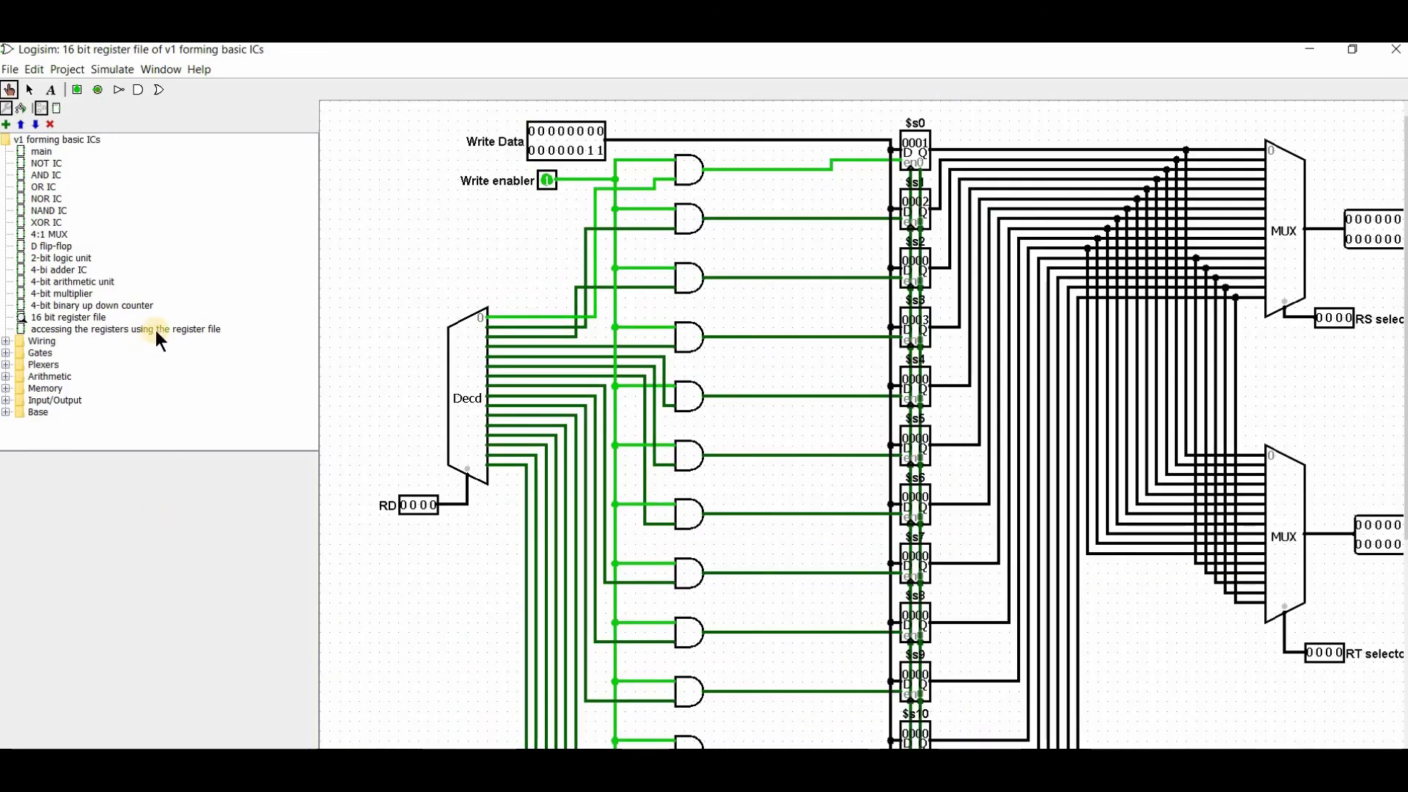
pyautogui.click(155, 329)
pyautogui.doubleClick(156, 329)
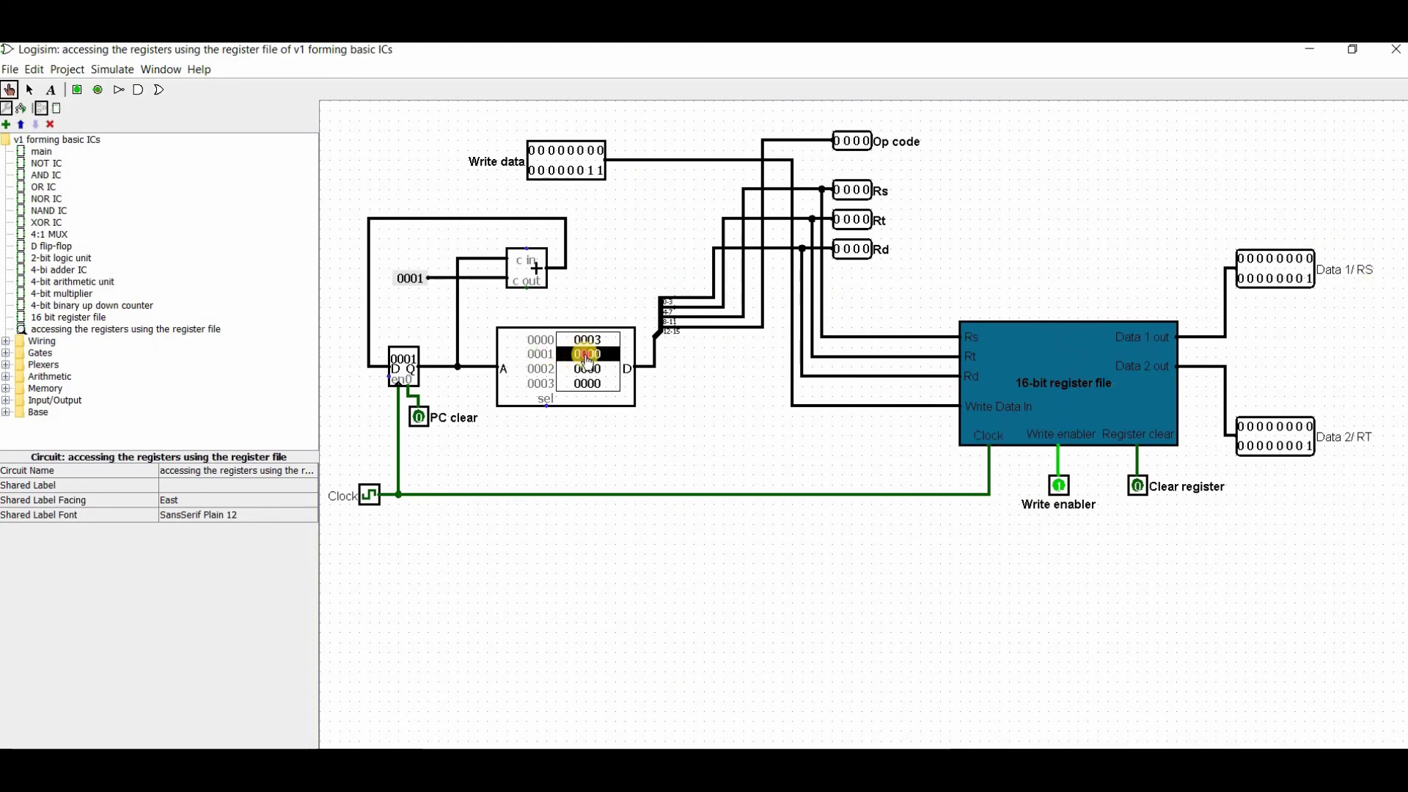
# Step: Change the ROM word at address 0001 to 0330 so both data outputs read 3 from $s3
pyautogui.click(586, 359)
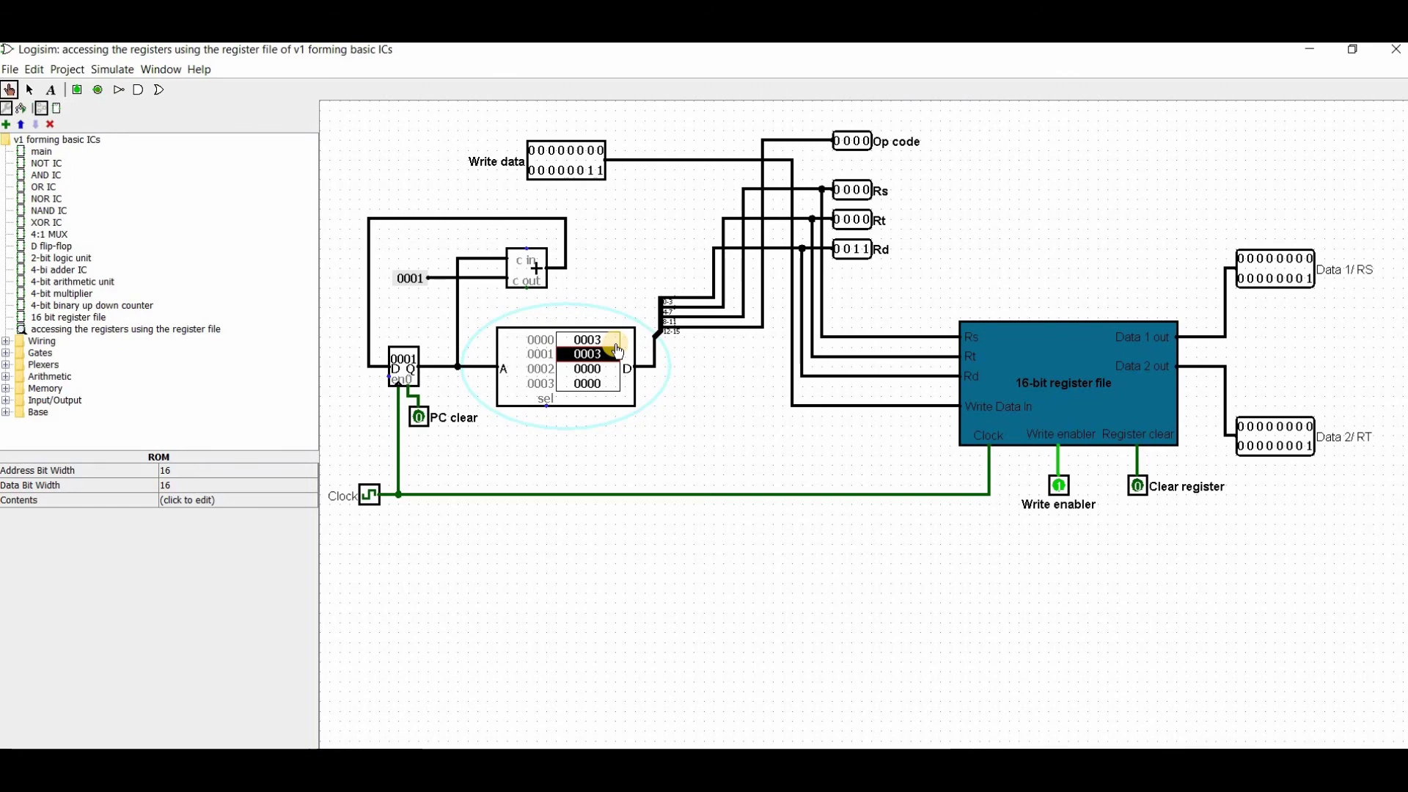
pyautogui.write('0')
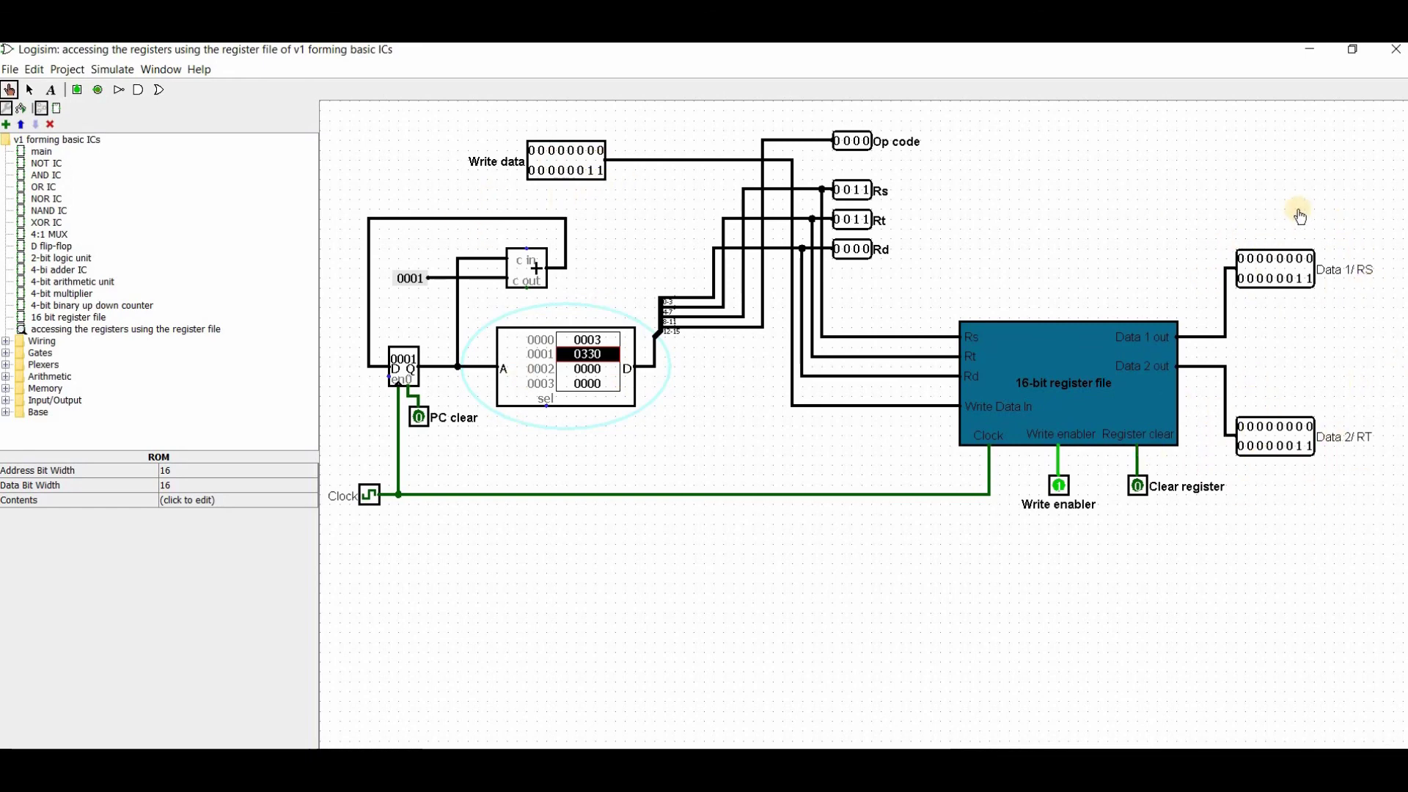
pyautogui.click(1056, 486)
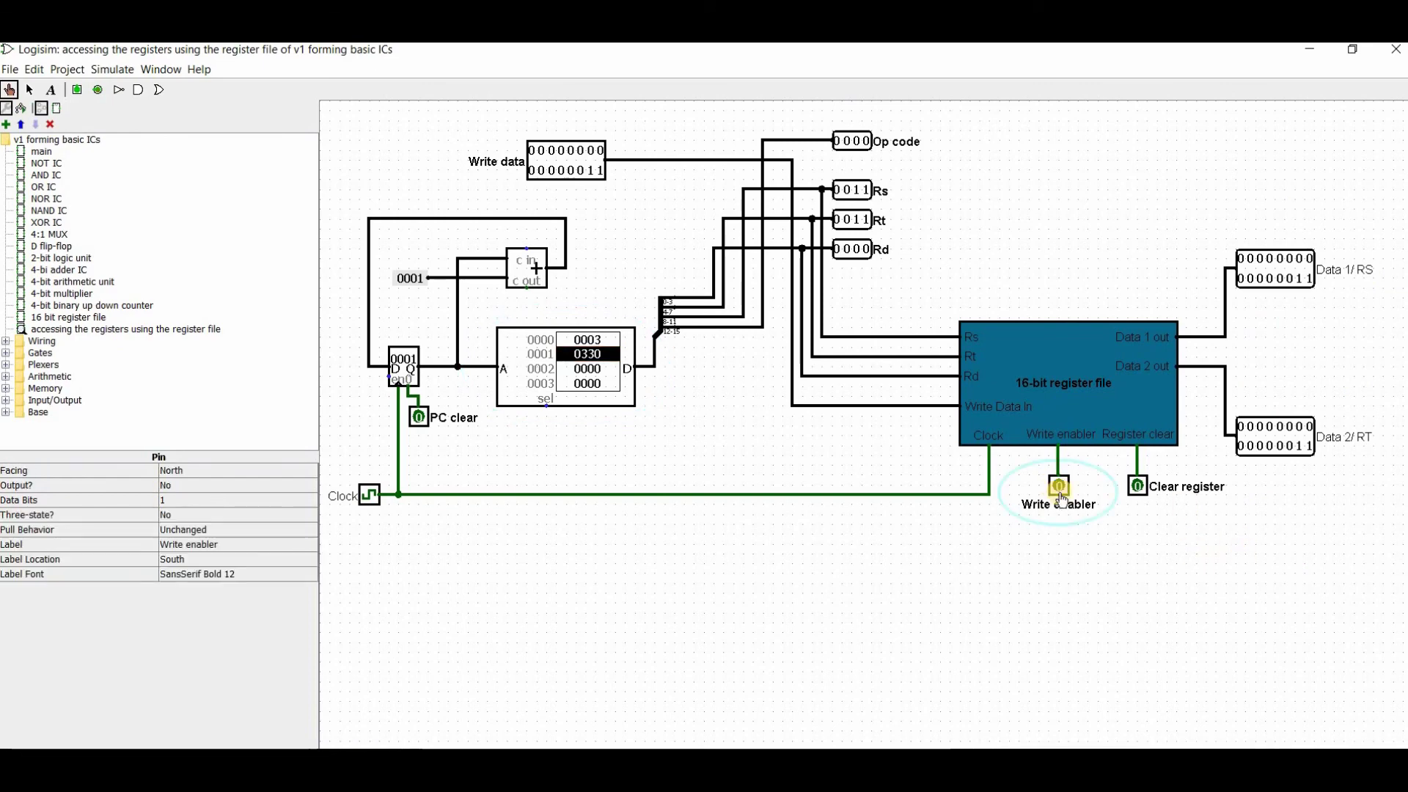